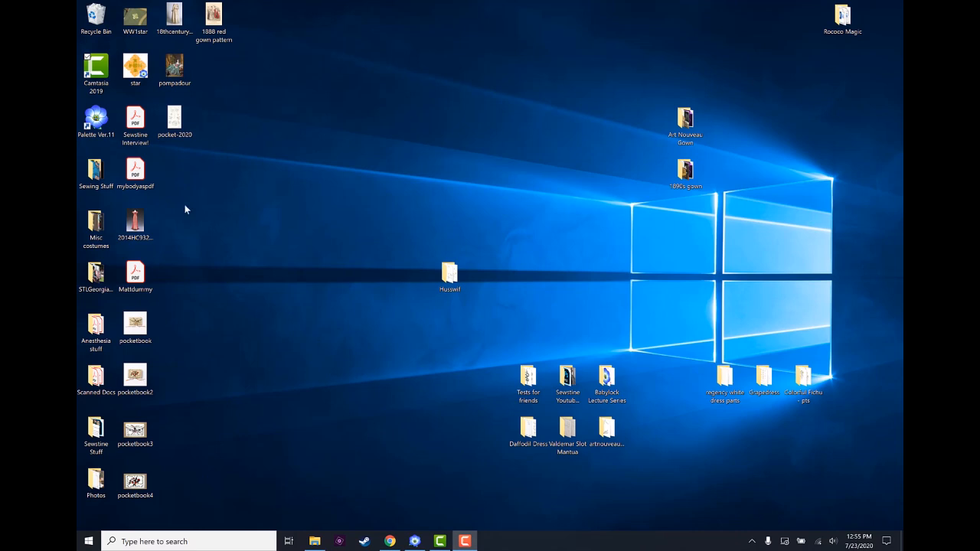
Step: Launch Palette Ver.11 and dismiss its startup wizard to get an empty design page
{"action": "double_click", "coordinate": [87, 128]}
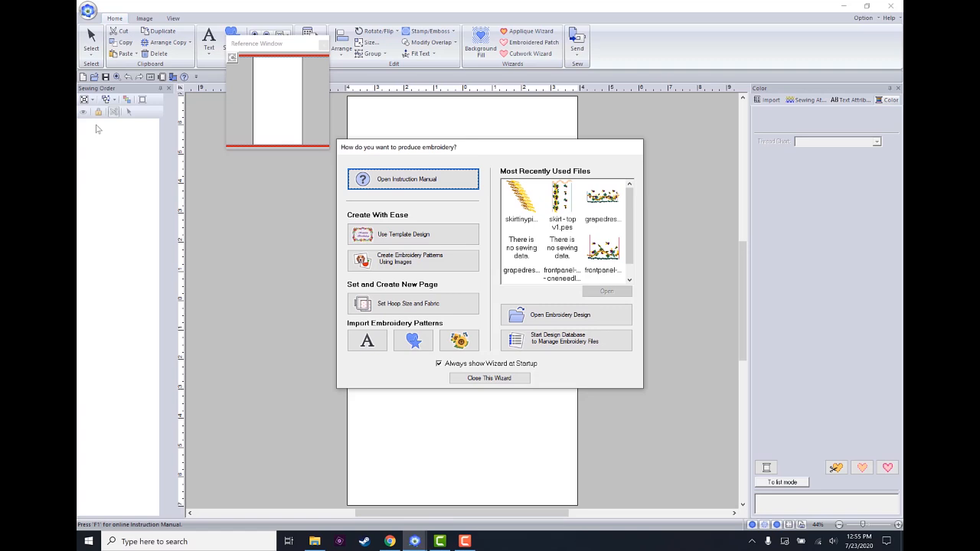
{"action": "left_click", "coordinate": [470, 380]}
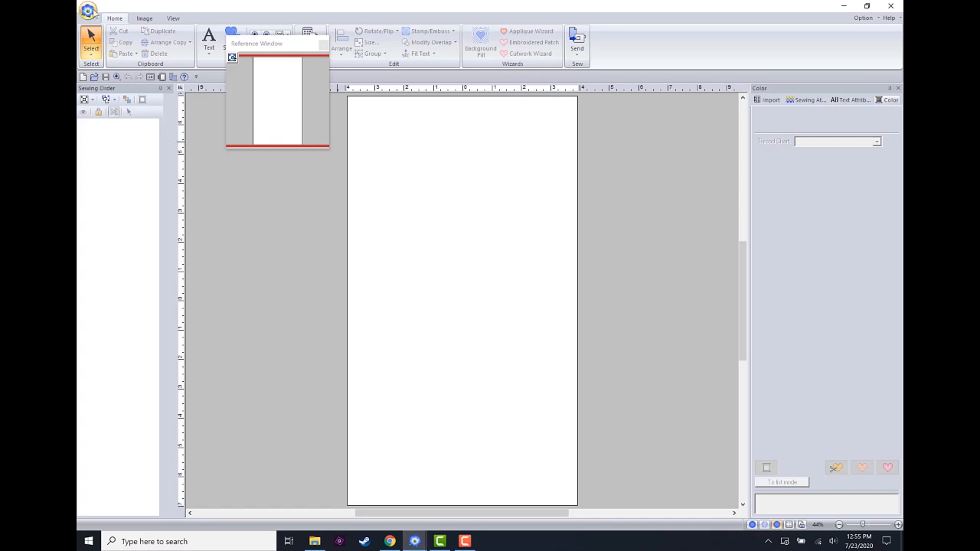
Step: Configure the design settings for the multi-needle machine type with a 14" x 7-7/8" hoop
{"action": "left_click", "coordinate": [89, 11]}
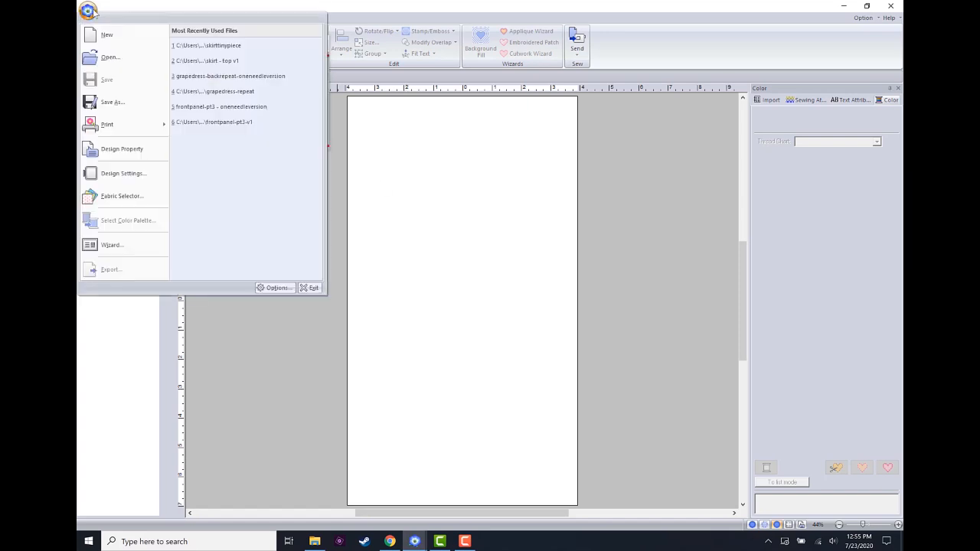
{"action": "left_click", "coordinate": [127, 183]}
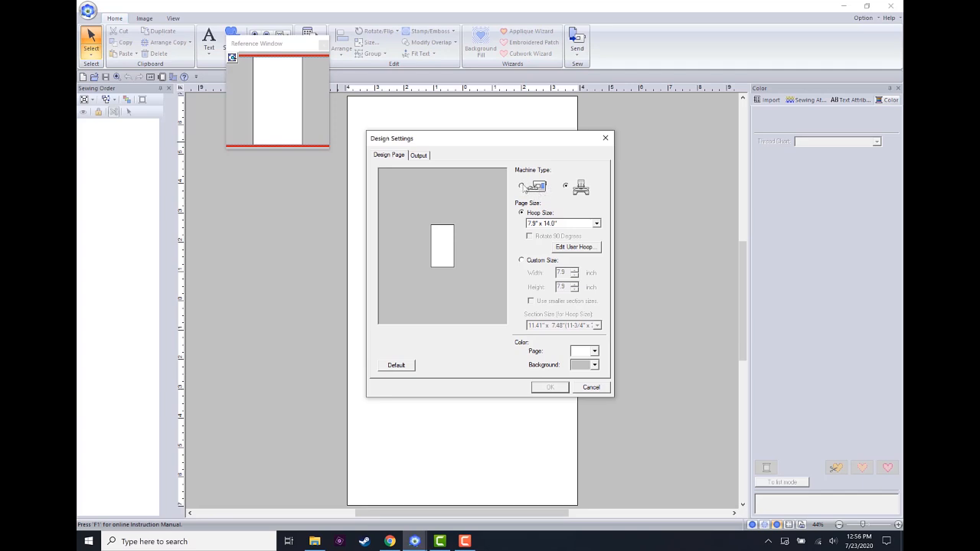
{"action": "left_click", "coordinate": [523, 187]}
{"action": "left_click", "coordinate": [545, 223]}
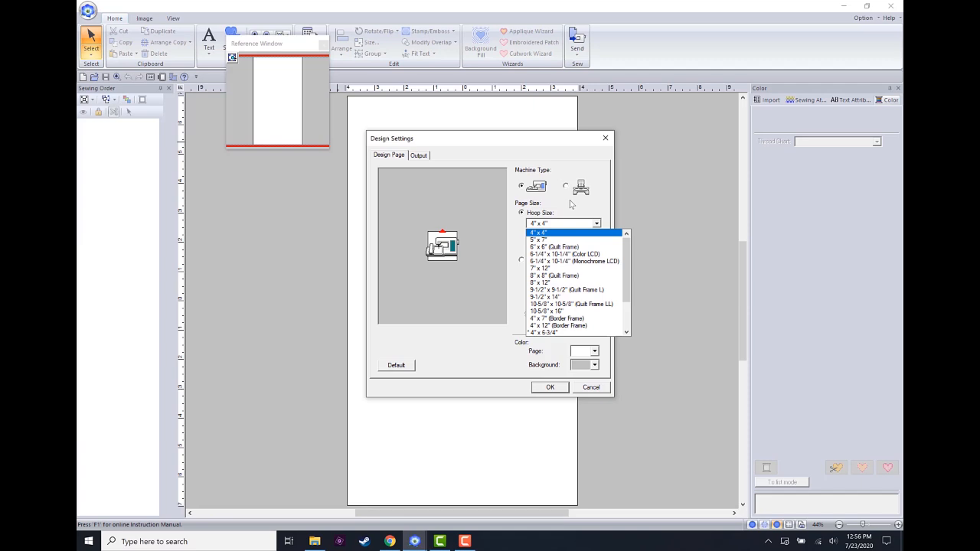
{"action": "left_click", "coordinate": [568, 188]}
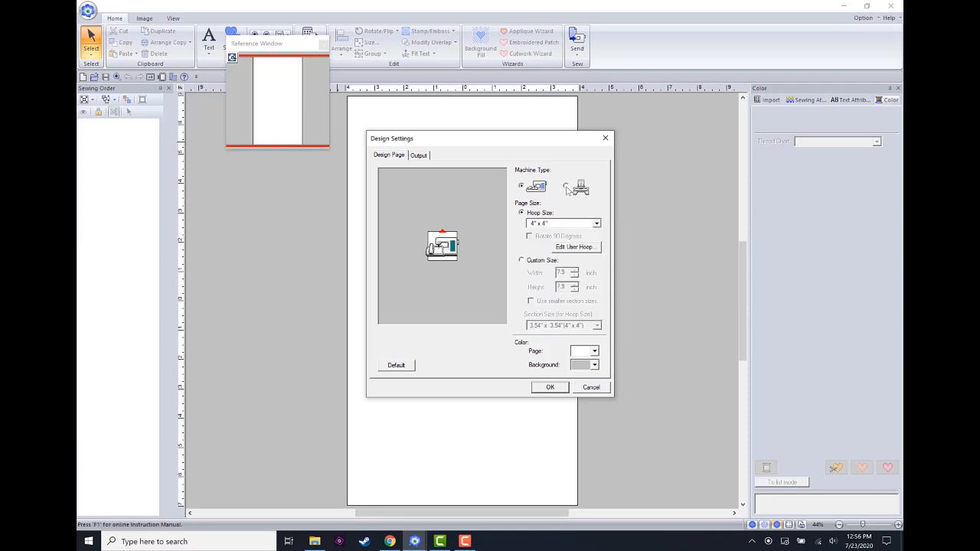
{"action": "left_click", "coordinate": [567, 190]}
{"action": "left_click", "coordinate": [570, 223]}
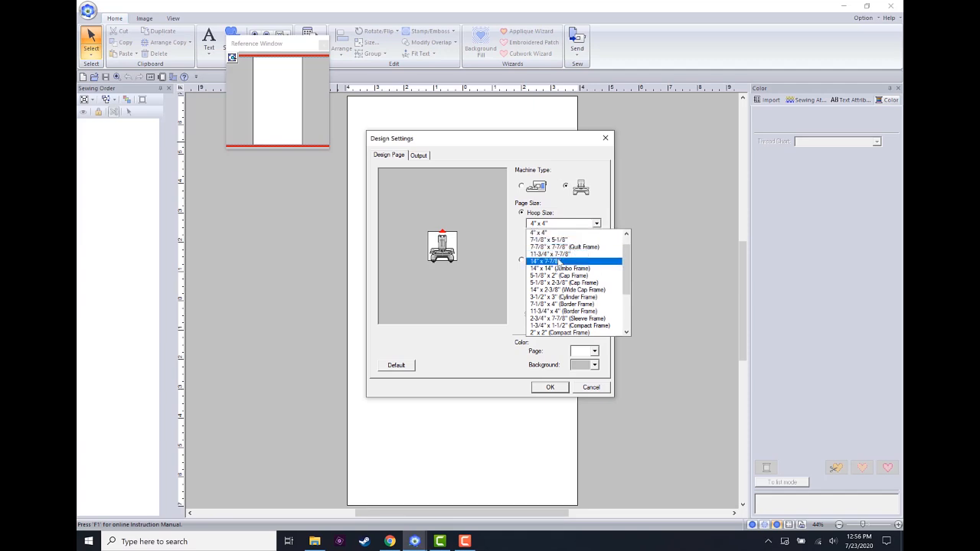
{"action": "left_click", "coordinate": [559, 262]}
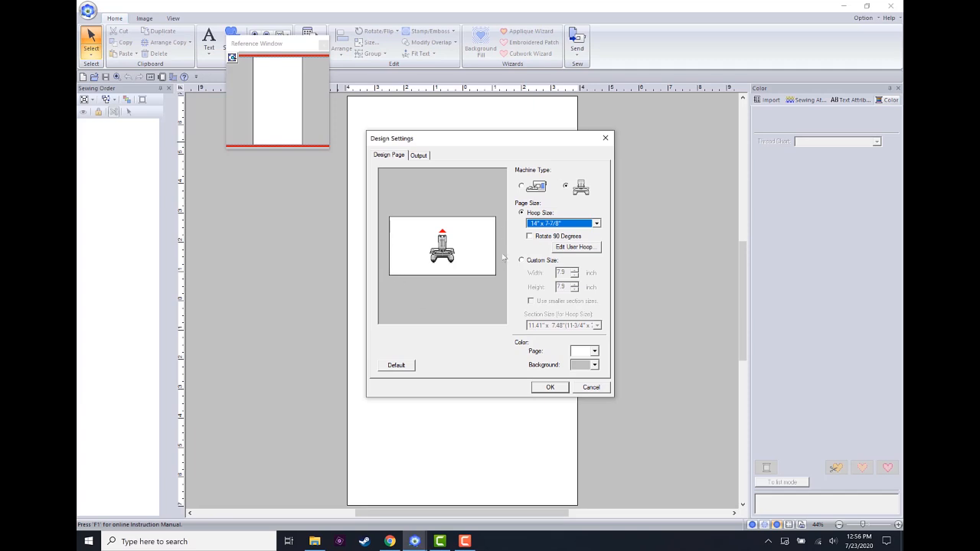
{"action": "left_click", "coordinate": [550, 387]}
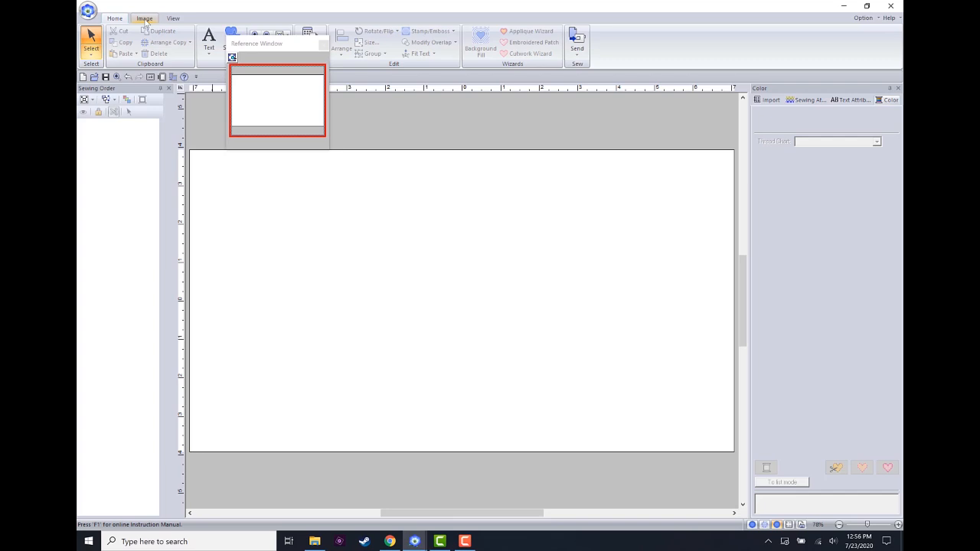
Step: Open the image file pocketbook2 from the Desktop as the background template
{"action": "left_click", "coordinate": [144, 18]}
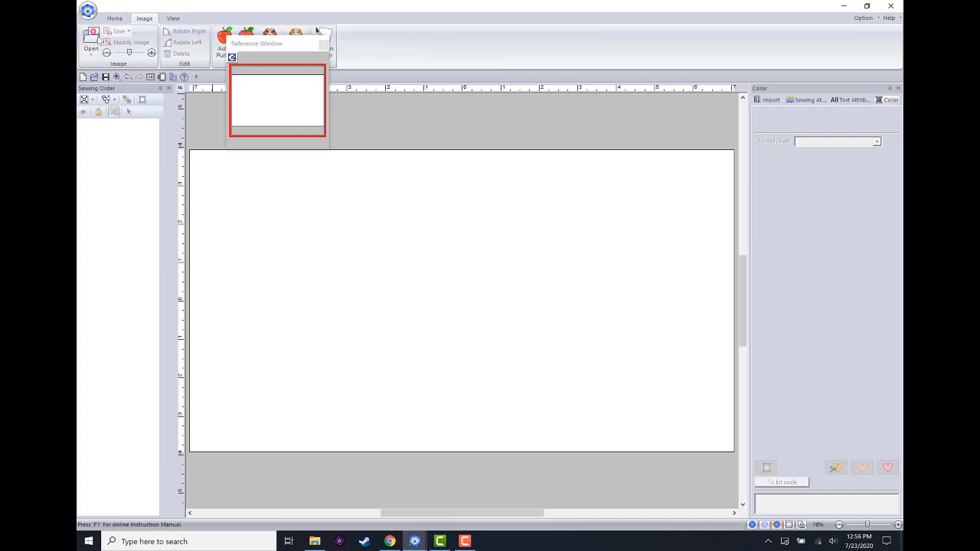
{"action": "left_click", "coordinate": [91, 44]}
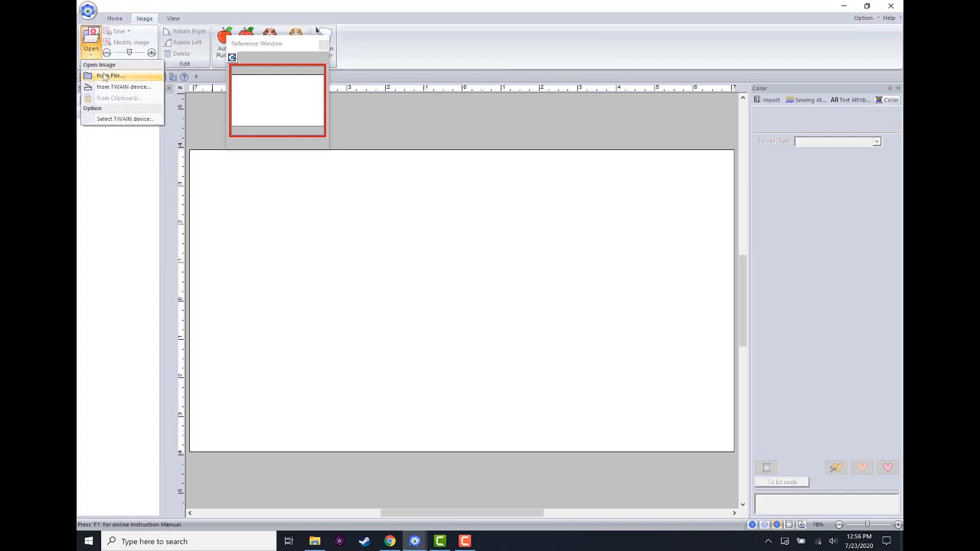
{"action": "left_click", "coordinate": [110, 75]}
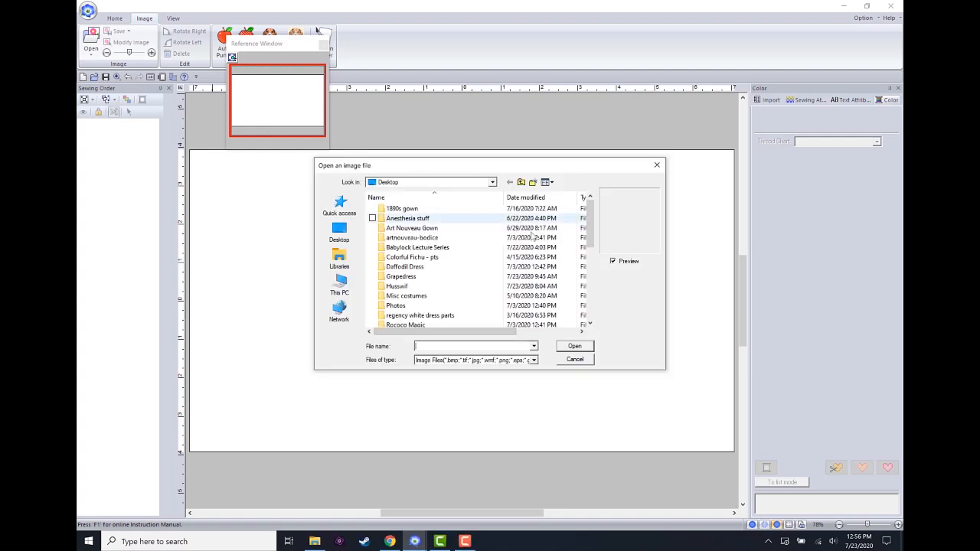
{"action": "left_click_drag", "start_coordinate": [589, 216], "coordinate": [582, 299]}
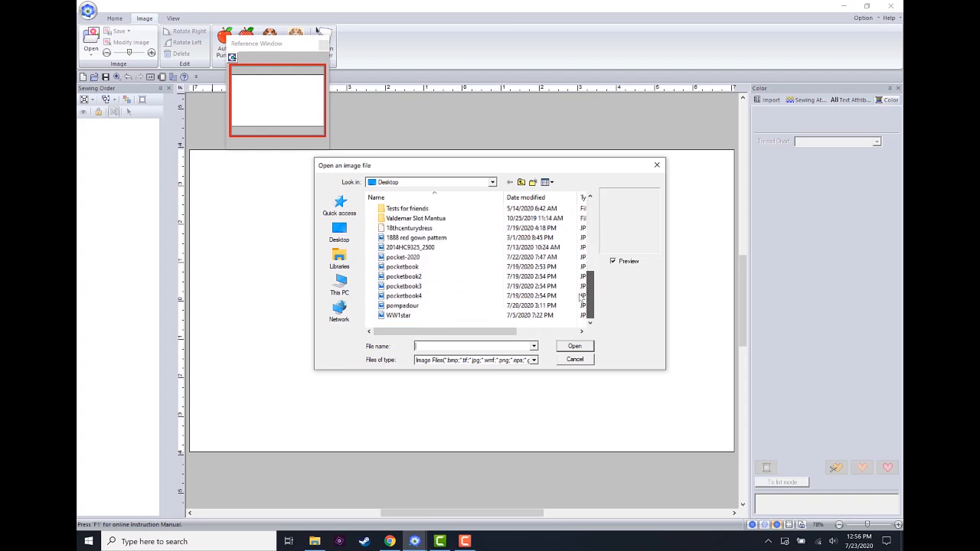
{"action": "left_click", "coordinate": [437, 267]}
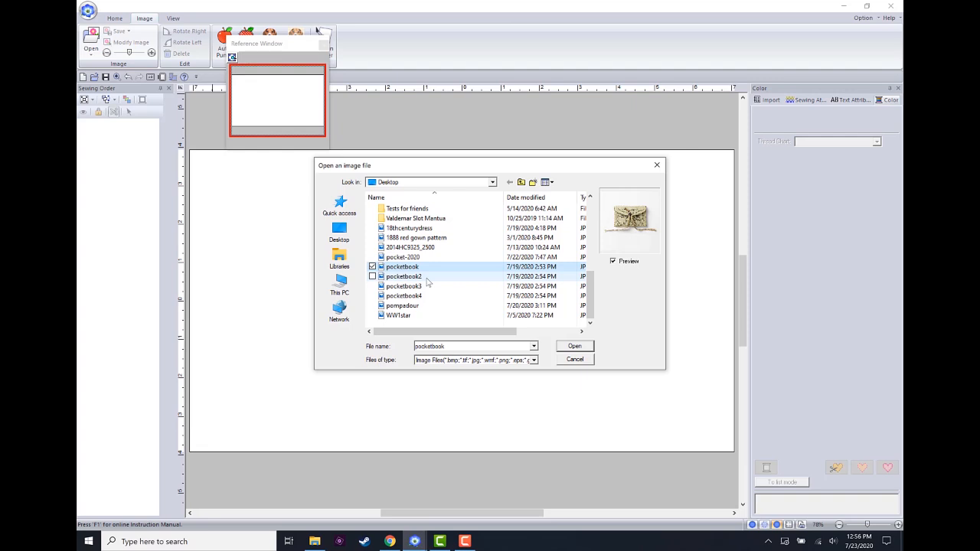
{"action": "left_click", "coordinate": [426, 282]}
{"action": "left_click", "coordinate": [585, 346]}
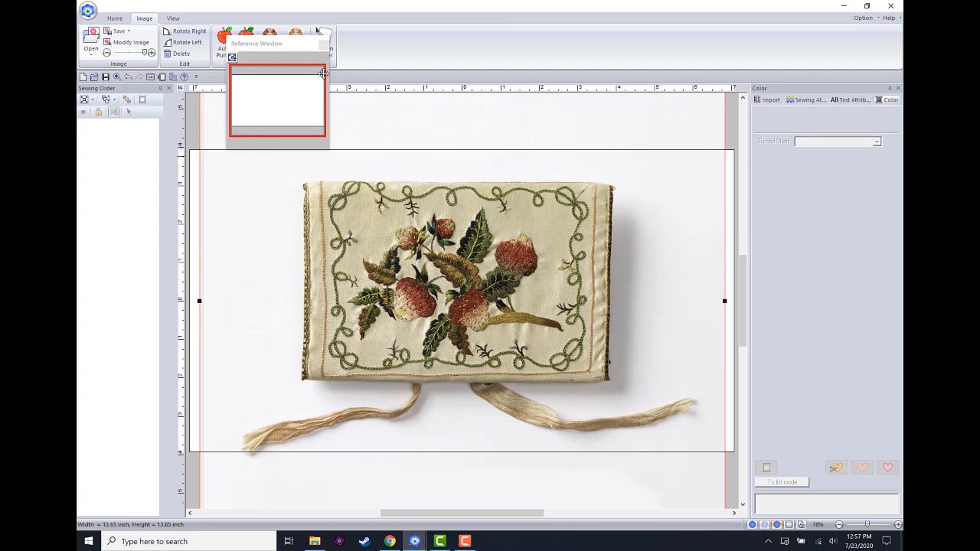
Step: Enlarge the pocketbook image to about 17.65 by 17.65 inches and leave image modification
{"action": "left_click", "coordinate": [840, 526]}
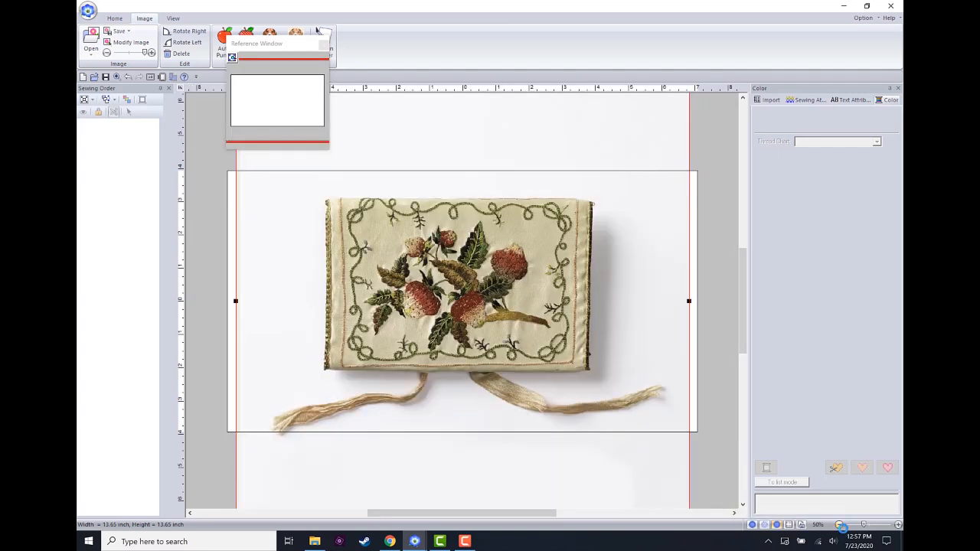
{"action": "left_click", "coordinate": [841, 525]}
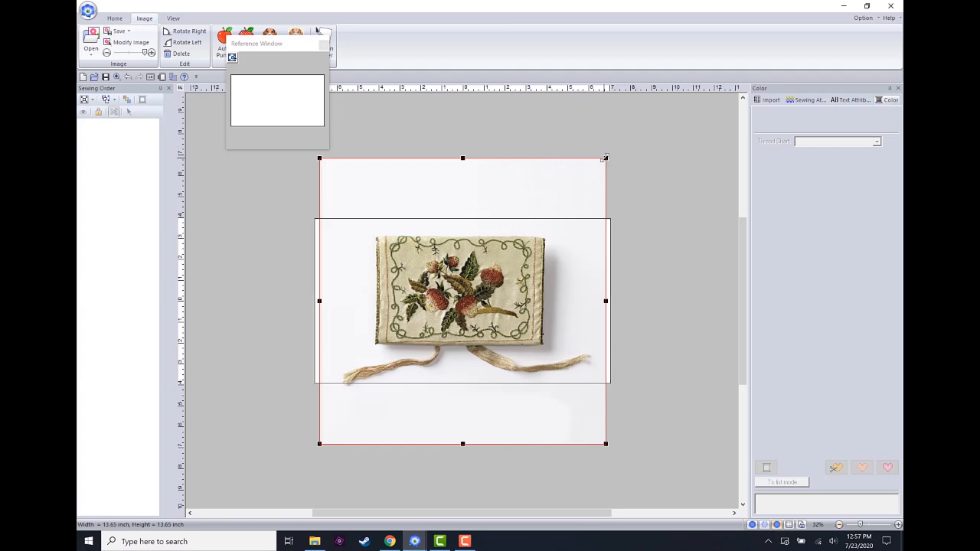
{"action": "left_click_drag", "start_coordinate": [606, 159], "coordinate": [648, 108]}
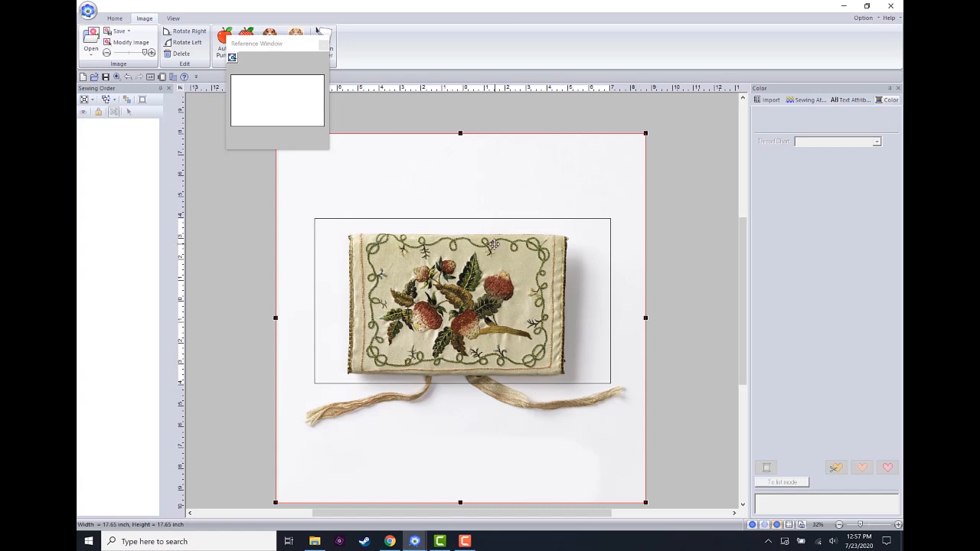
{"action": "left_click", "coordinate": [246, 313]}
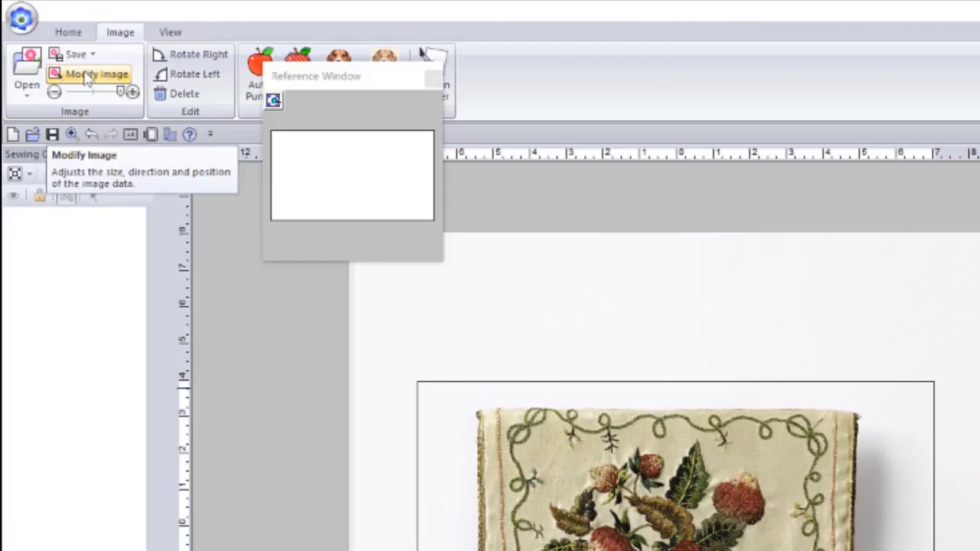
{"action": "left_click", "coordinate": [87, 75]}
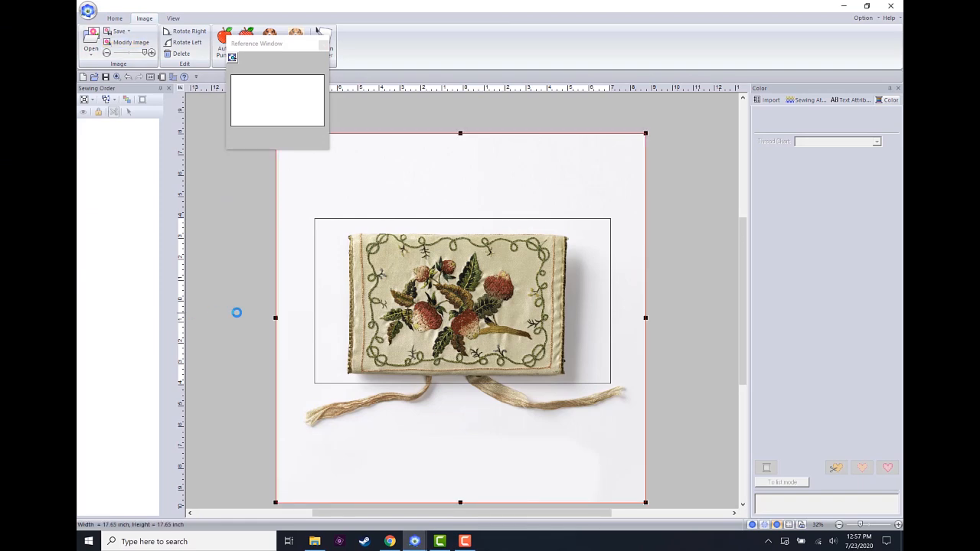
{"action": "left_click", "coordinate": [238, 315]}
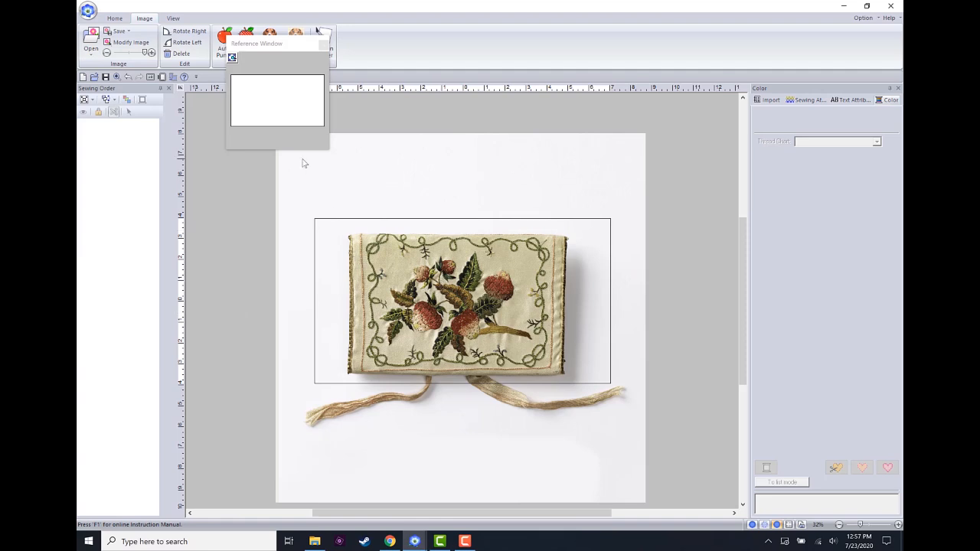
Step: Move the Reference Window clear of the tools and choose the Open Curve outline shape with Stem Stitch as line sew type
{"action": "left_click", "coordinate": [120, 21]}
{"action": "left_click_drag", "start_coordinate": [278, 47], "coordinate": [138, 146]}
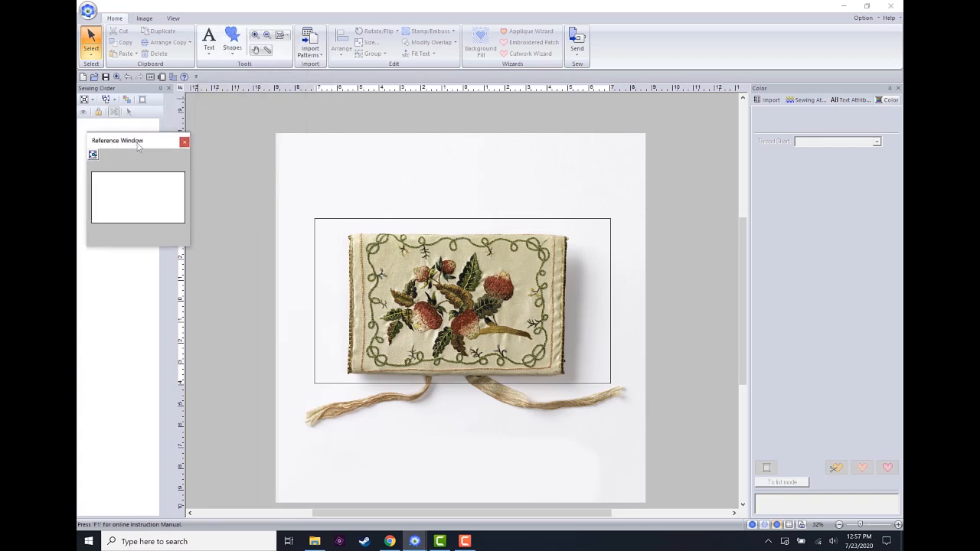
{"action": "left_click", "coordinate": [237, 59]}
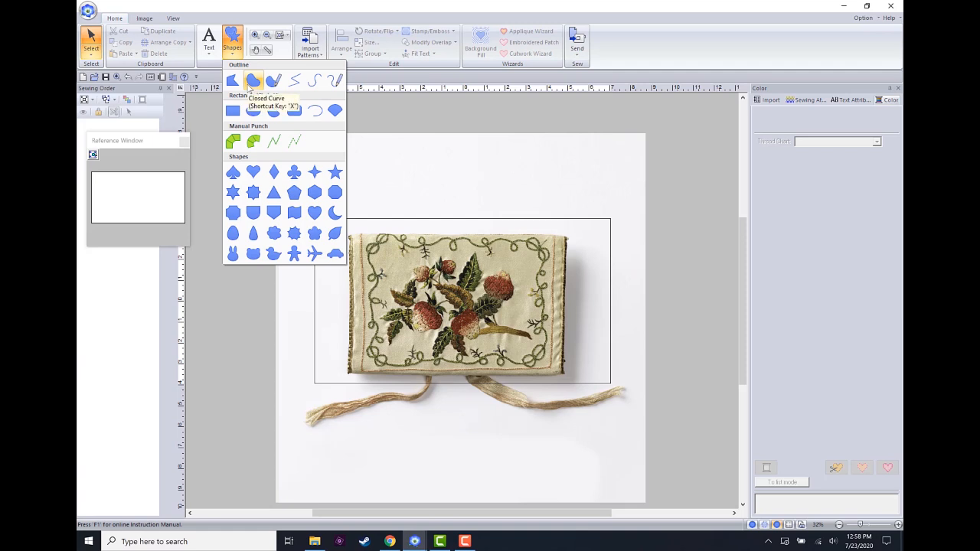
{"action": "left_click", "coordinate": [311, 88]}
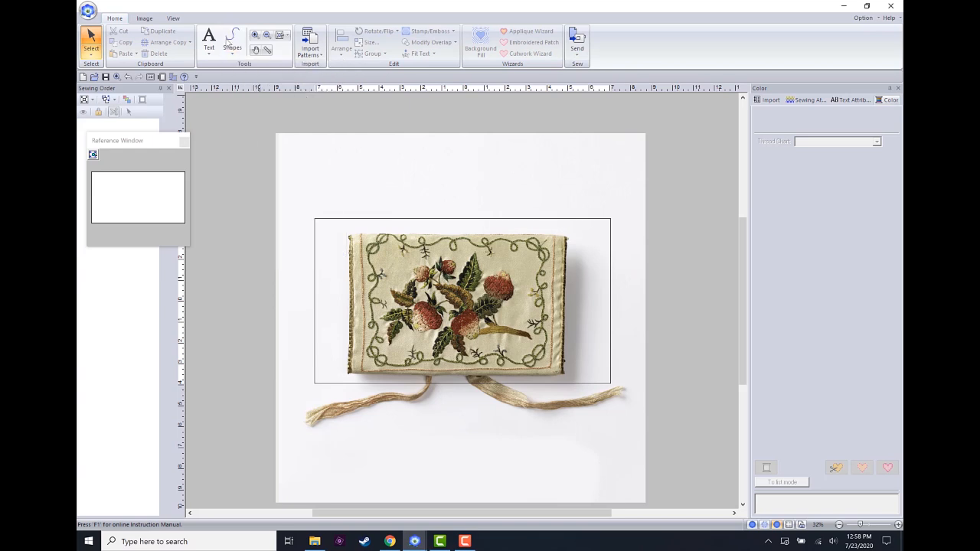
{"action": "left_click", "coordinate": [228, 40]}
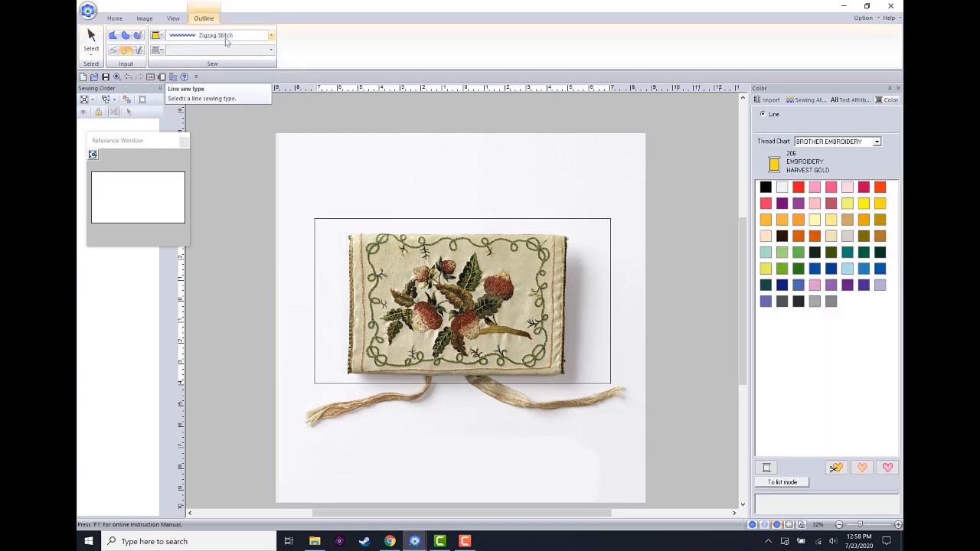
{"action": "left_click", "coordinate": [226, 38]}
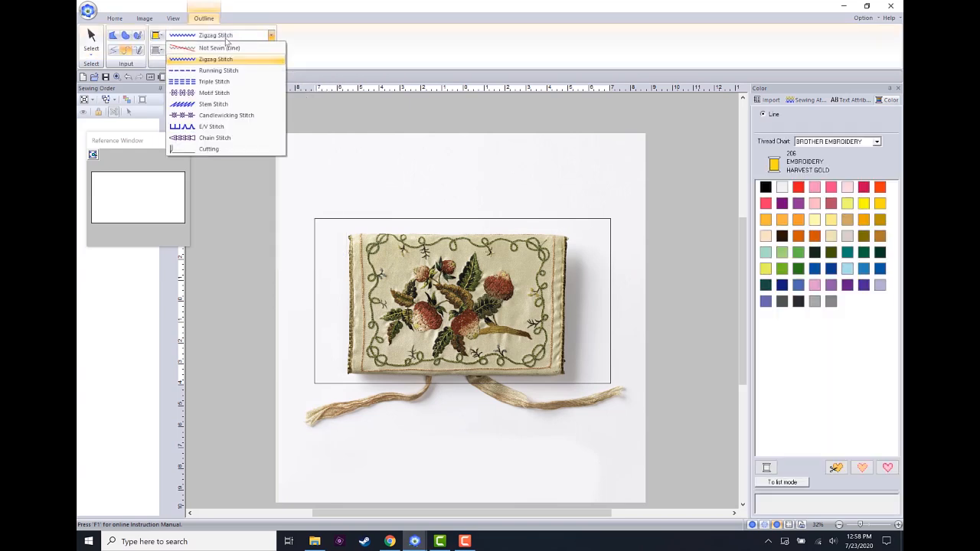
{"action": "left_click", "coordinate": [214, 105]}
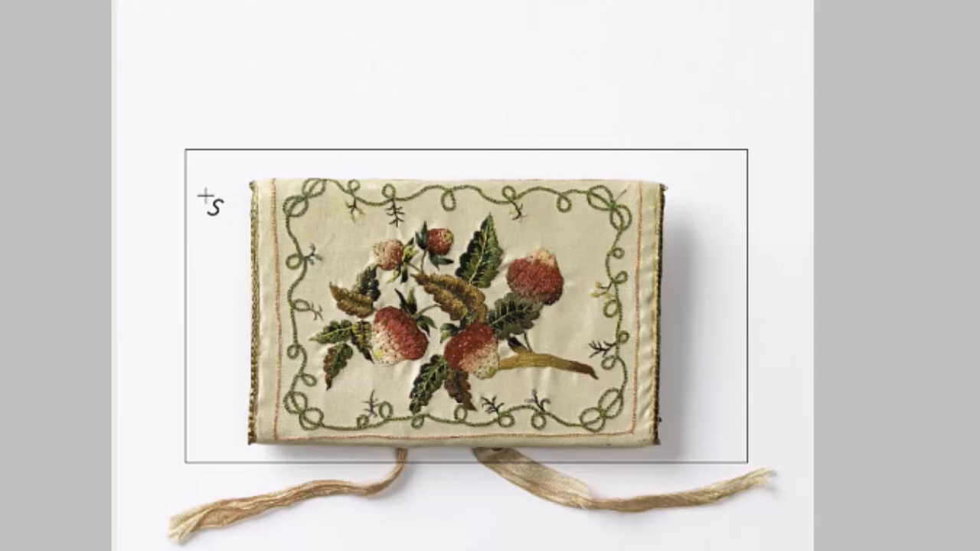
Step: Draw a looping open curve down the blank area beside the pocketbook's left edge and extend it across the pocketbook
{"action": "left_click", "coordinate": [205, 196]}
{"action": "left_click", "coordinate": [192, 219]}
{"action": "left_click", "coordinate": [206, 244]}
{"action": "left_click", "coordinate": [220, 230]}
{"action": "left_click", "coordinate": [194, 235]}
{"action": "left_click", "coordinate": [193, 248]}
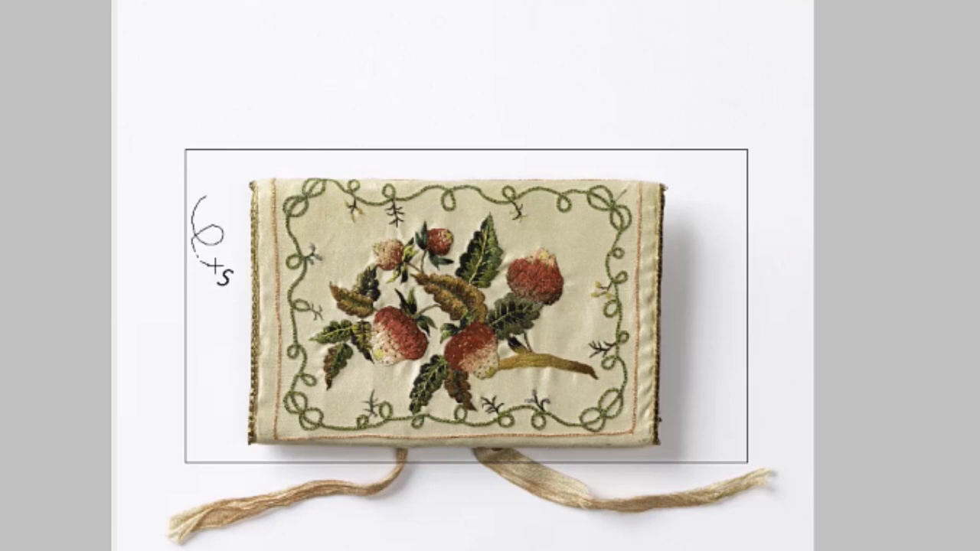
{"action": "left_click", "coordinate": [227, 299]}
{"action": "left_click", "coordinate": [191, 310]}
{"action": "left_click", "coordinate": [199, 286]}
{"action": "left_click", "coordinate": [219, 302]}
{"action": "left_click", "coordinate": [218, 331]}
{"action": "left_click", "coordinate": [203, 337]}
{"action": "left_click", "coordinate": [219, 324]}
{"action": "left_click", "coordinate": [237, 338]}
{"action": "left_click", "coordinate": [220, 388]}
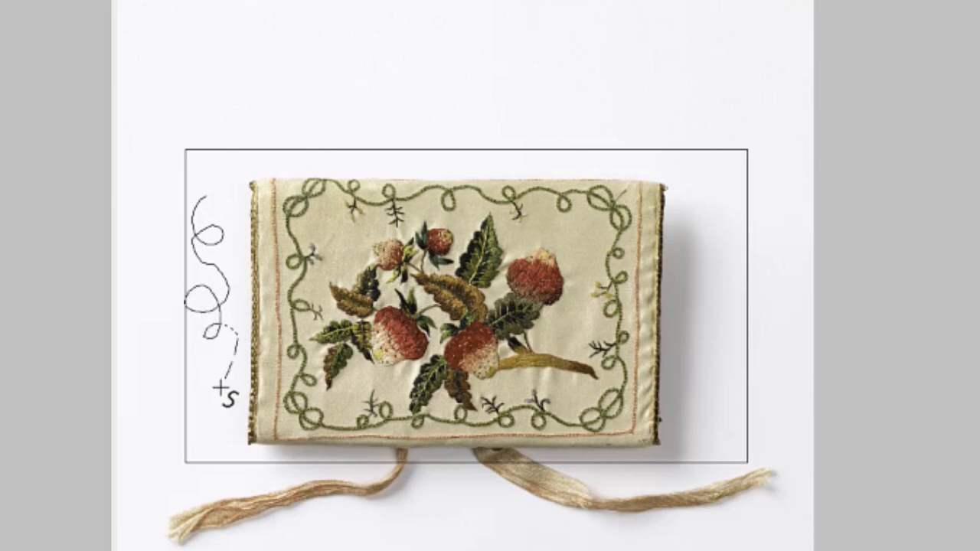
{"action": "left_click", "coordinate": [414, 158]}
{"action": "left_click", "coordinate": [547, 201]}
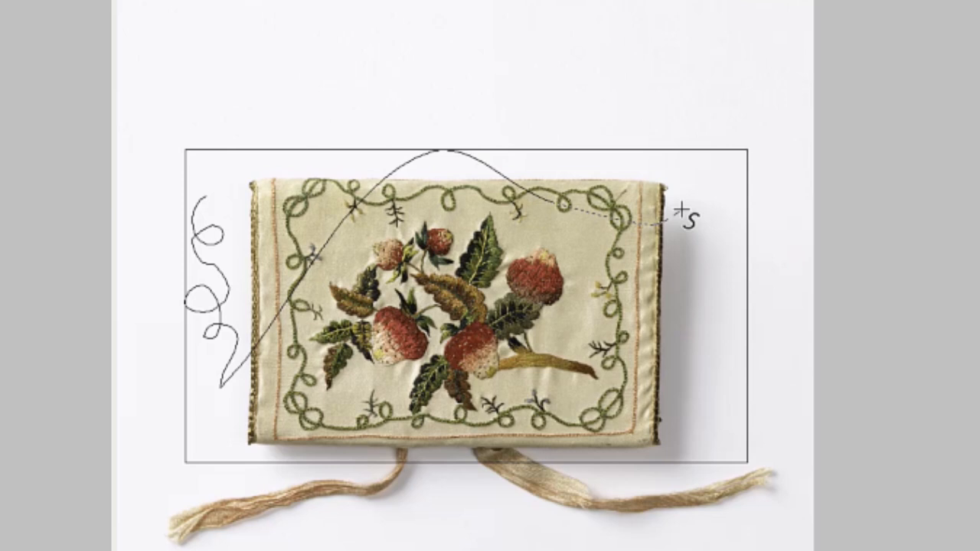
Step: Remove the curve's most recent points back to its second loop and finish the stem stitch line
{"action": "key", "text": "BackSpace"}
{"action": "key", "text": "BackSpace"}
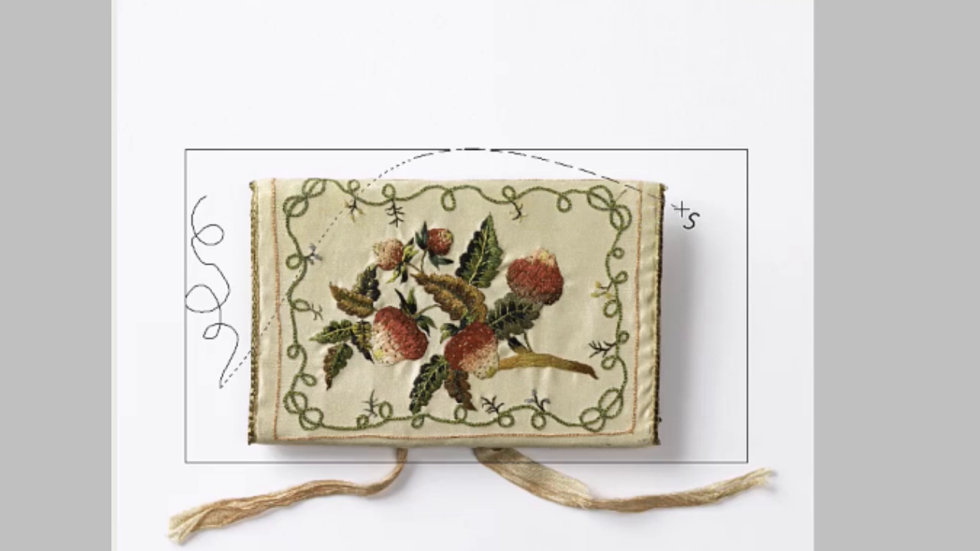
{"action": "key", "text": "BackSpace"}
{"action": "key", "text": "BackSpace"}
{"action": "key", "text": "BackSpace"}
{"action": "key", "text": "BackSpace"}
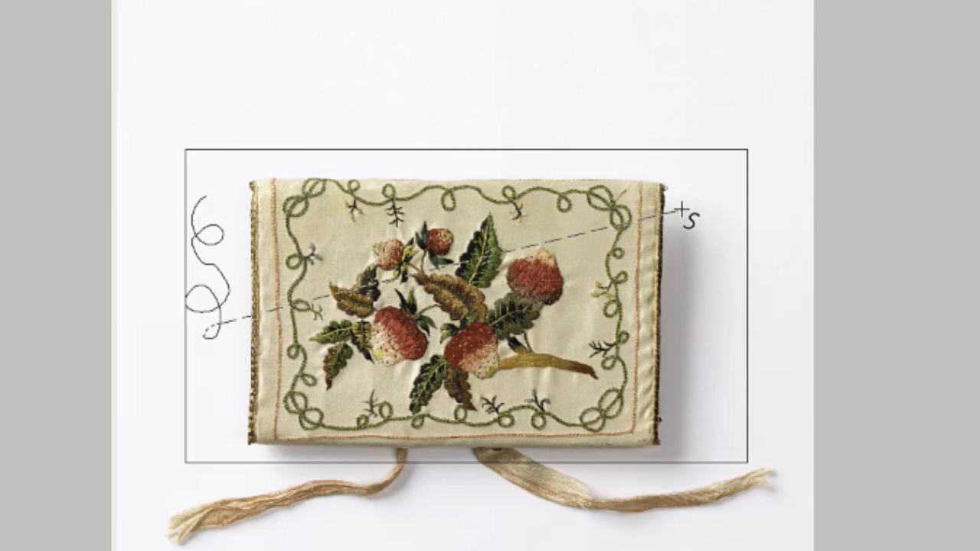
{"action": "key", "text": "BackSpace"}
{"action": "key", "text": "BackSpace"}
{"action": "key", "text": "BackSpace"}
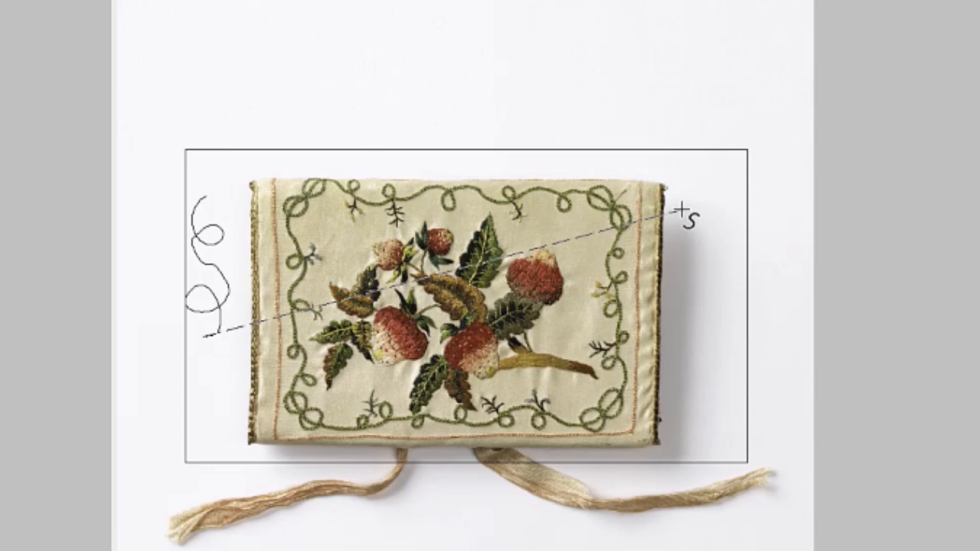
{"action": "key", "text": "BackSpace"}
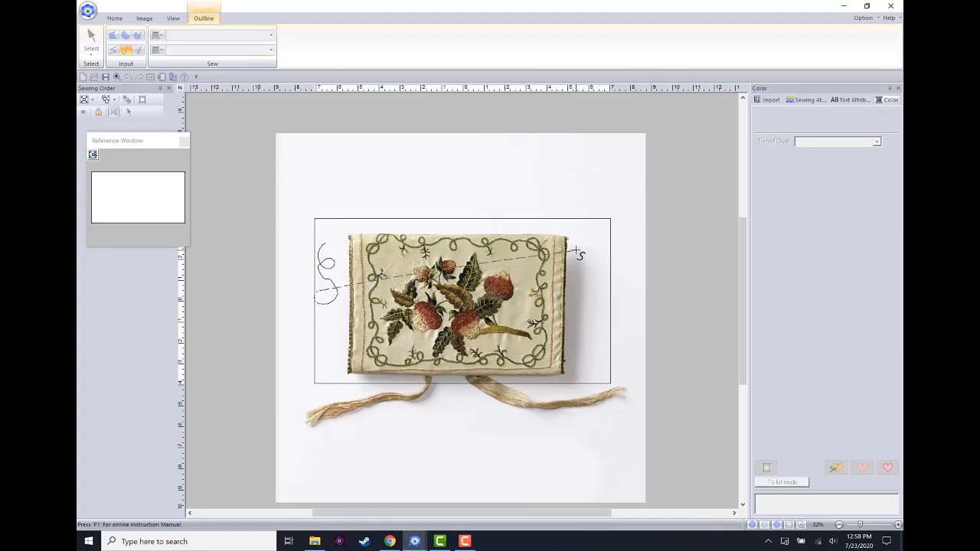
{"action": "key", "text": "Return"}
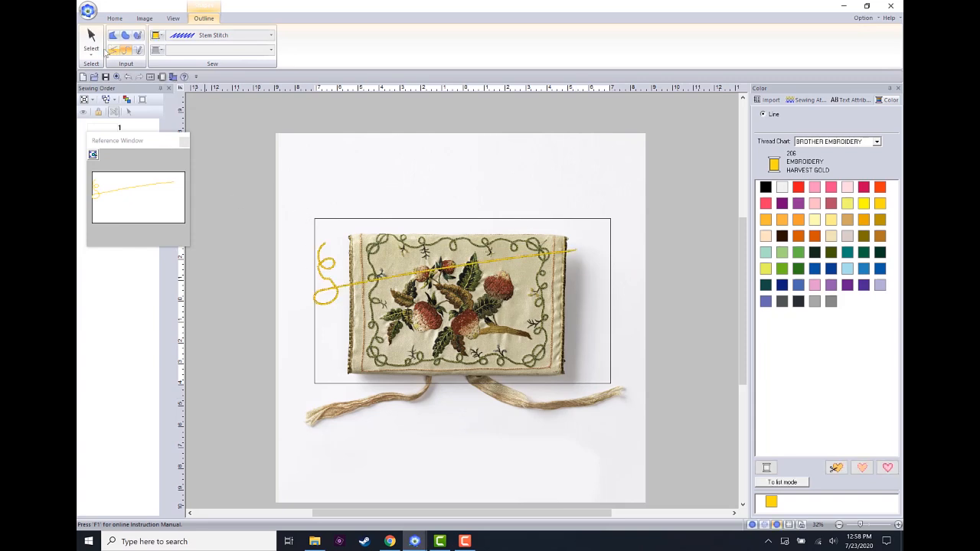
Step: Delete the stem stitch line and choose the Closed Curve outline shape
{"action": "left_click", "coordinate": [91, 44]}
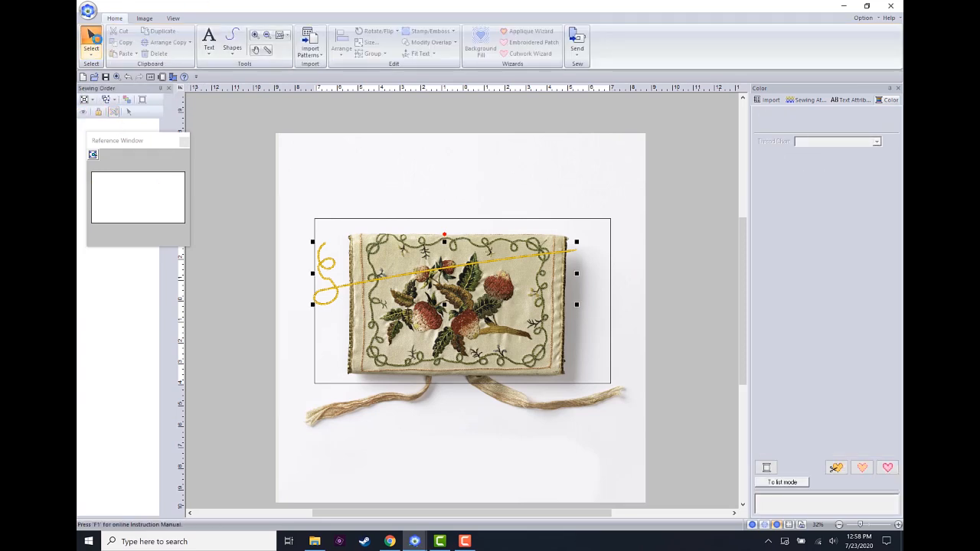
{"action": "left_click", "coordinate": [232, 40]}
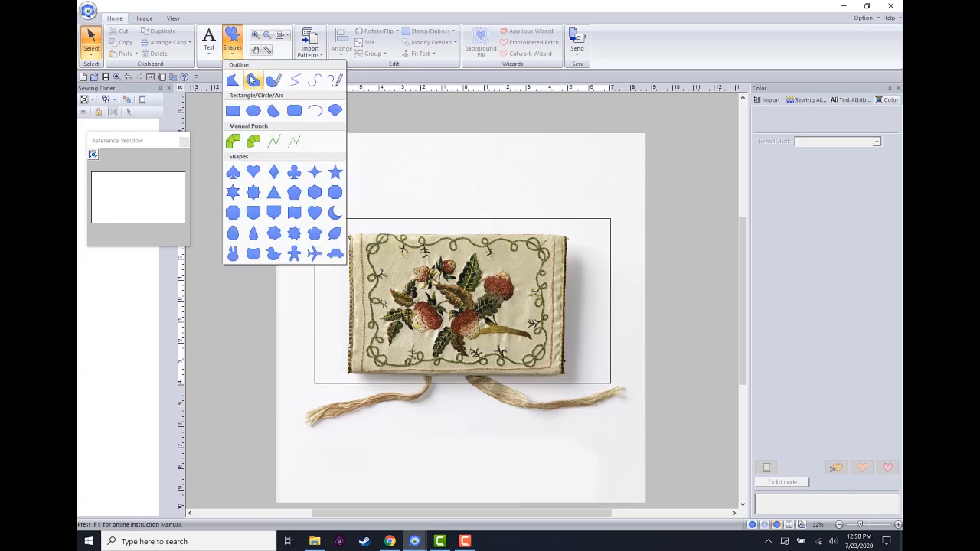
{"action": "left_click", "coordinate": [253, 79]}
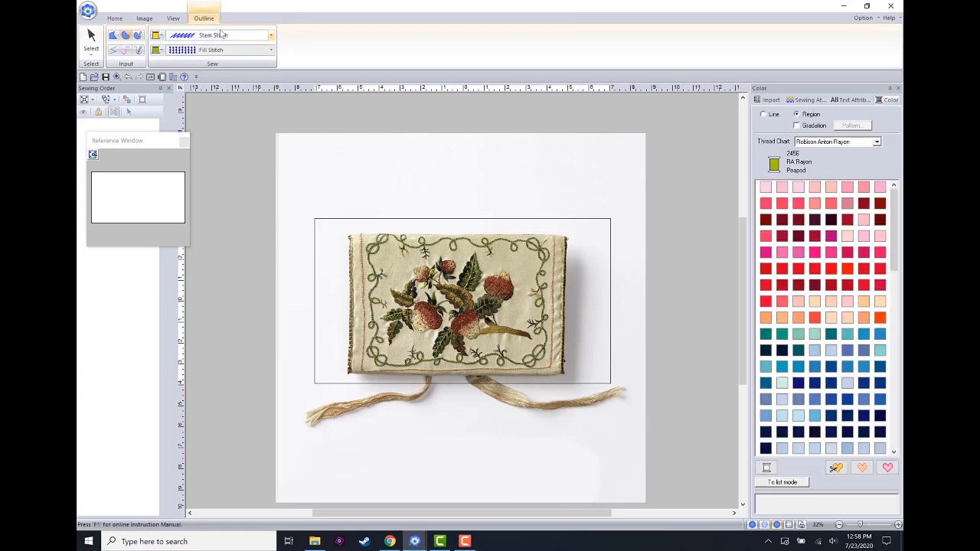
Step: Set the closed curve's line to Not Sewn (Line) and its region sew type to Satin Stitch
{"action": "left_click", "coordinate": [222, 34]}
{"action": "left_click", "coordinate": [223, 46]}
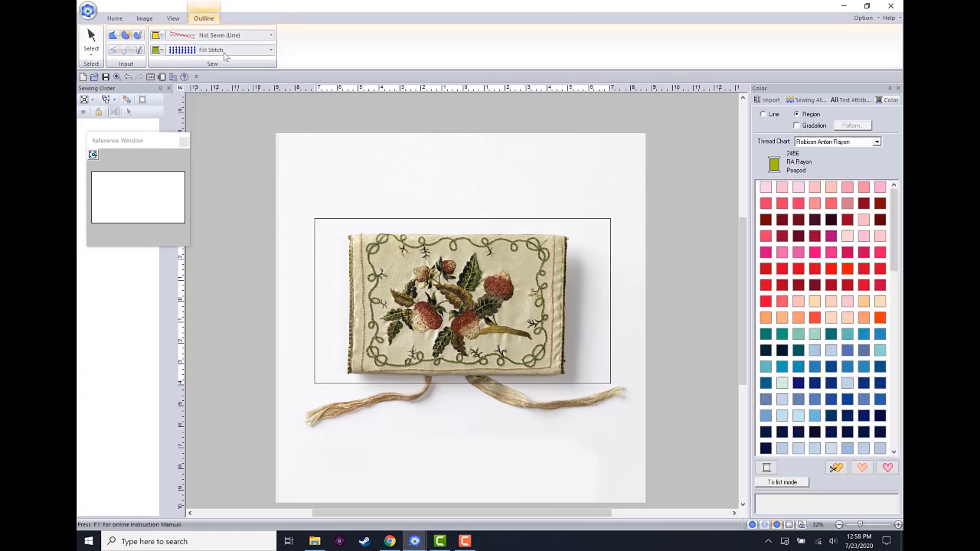
{"action": "left_click", "coordinate": [224, 52]}
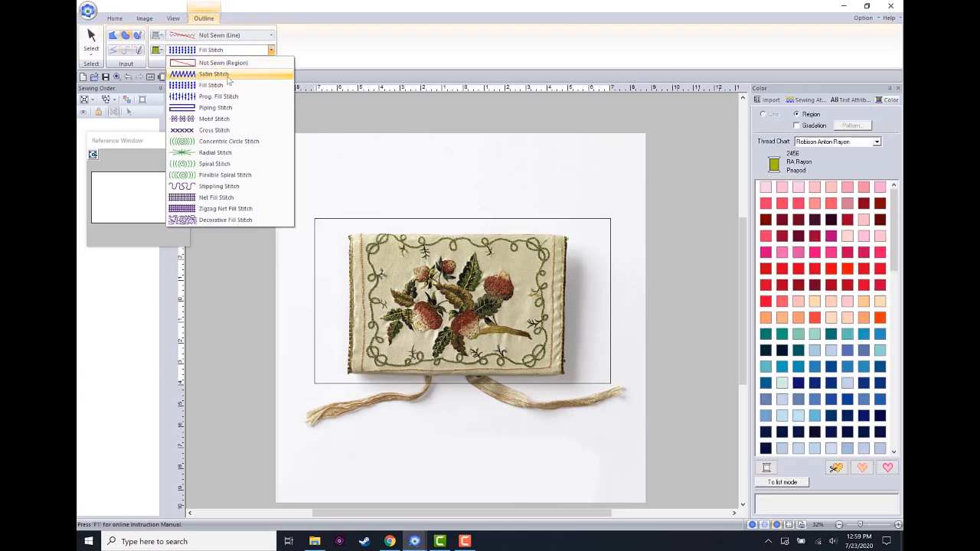
{"action": "left_click", "coordinate": [228, 74]}
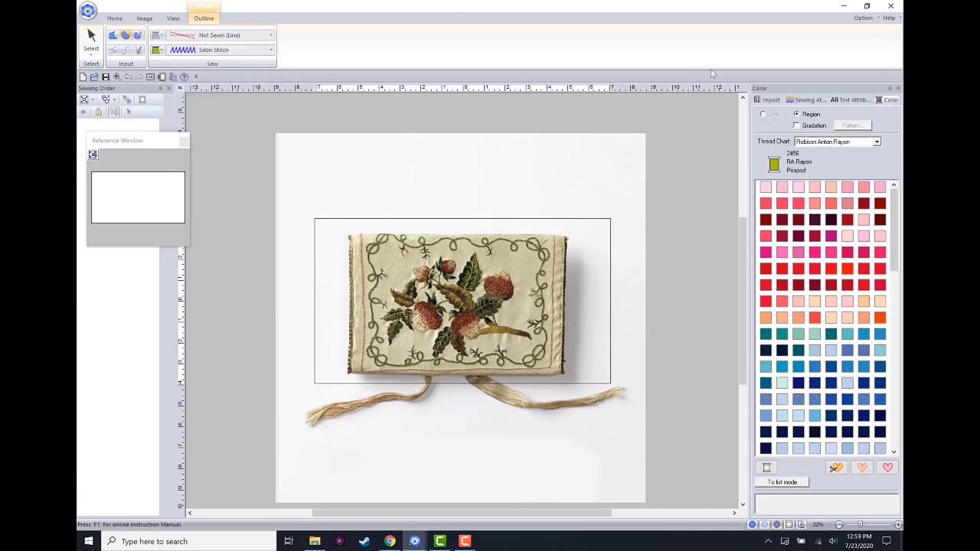
Step: Set the satin region's manual straight line direction to 323 degrees in the sewing attributes
{"action": "left_click", "coordinate": [791, 101]}
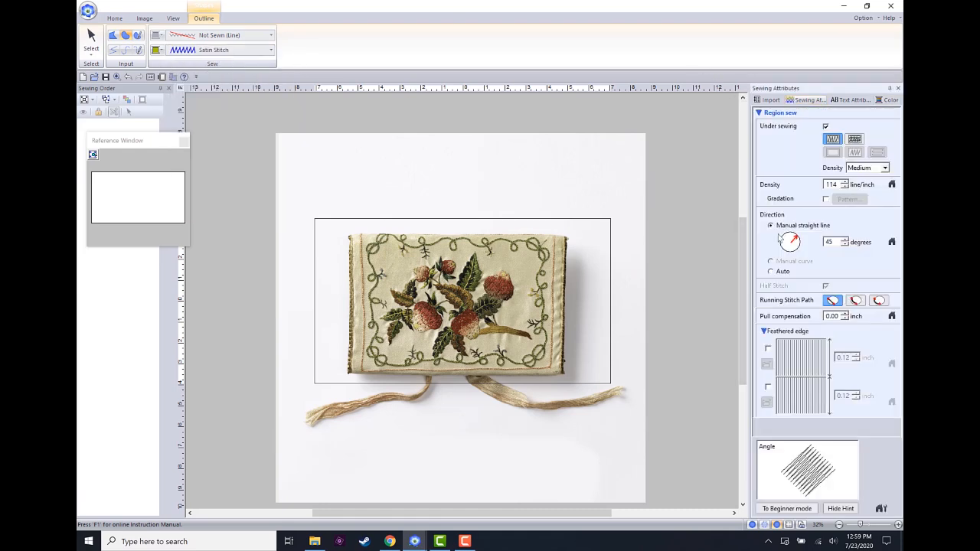
{"action": "mouse_move", "coordinate": [796, 241]}
{"action": "left_mouse_down"}
{"action": "mouse_move", "coordinate": [801, 230]}
{"action": "mouse_move", "coordinate": [808, 255]}
{"action": "left_mouse_up"}
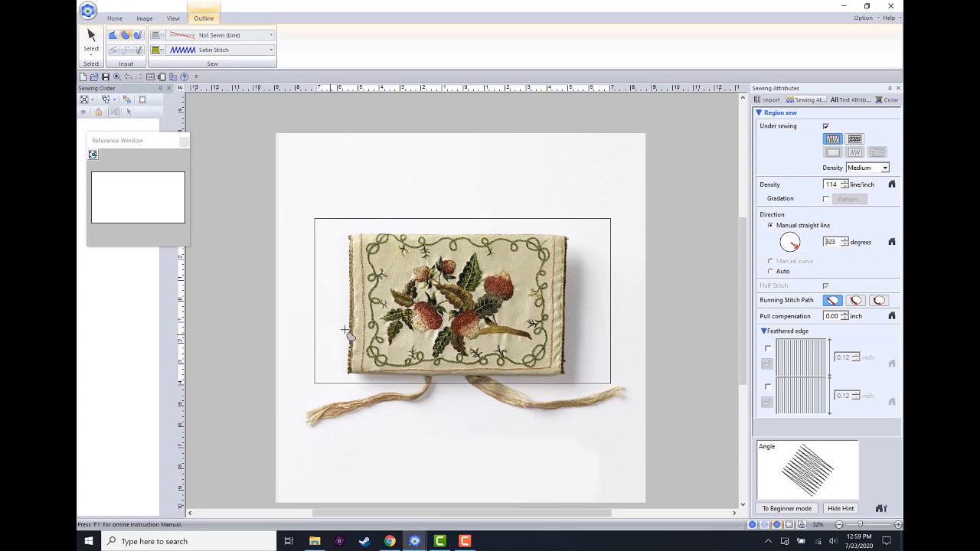
{"action": "left_click", "coordinate": [797, 246]}
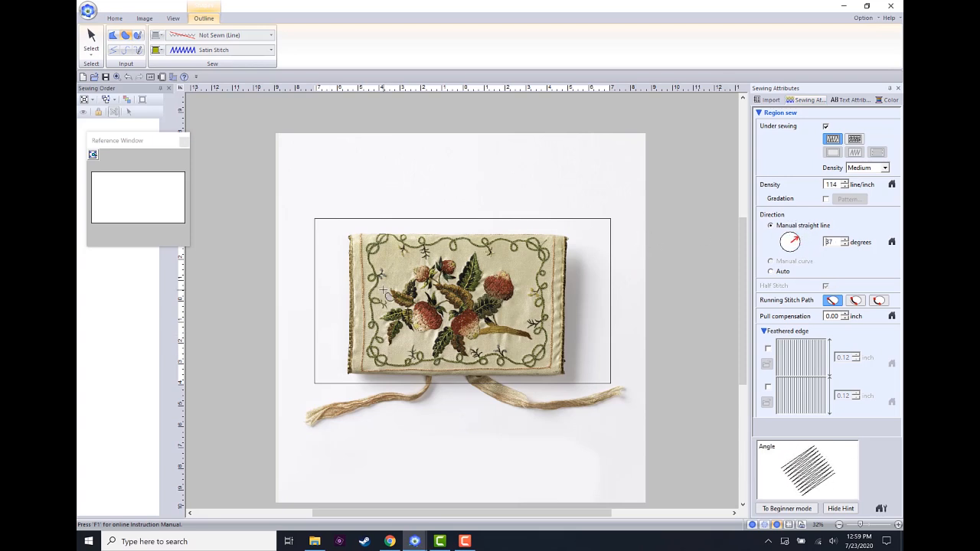
Step: Draw a curvy closed satin shape about 1.47 by 2.92 inches in the blank area beside the pocketbook's left edge
{"action": "left_click", "coordinate": [320, 307]}
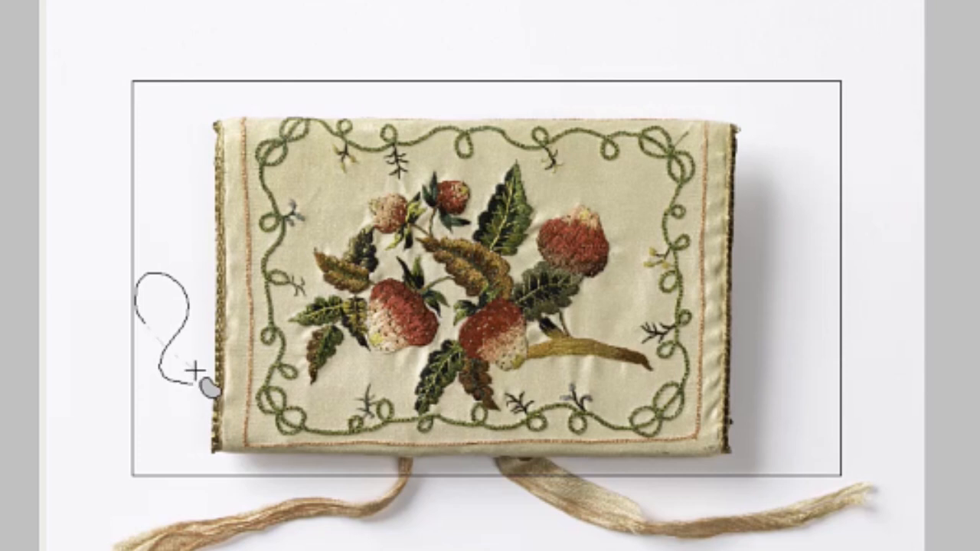
{"action": "mouse_move", "coordinate": [196, 372]}
{"action": "left_mouse_down"}
{"action": "mouse_move", "coordinate": [202, 395]}
{"action": "mouse_move", "coordinate": [189, 414]}
{"action": "mouse_move", "coordinate": [147, 415]}
{"action": "mouse_move", "coordinate": [128, 370]}
{"action": "mouse_move", "coordinate": [141, 337]}
{"action": "left_mouse_up"}
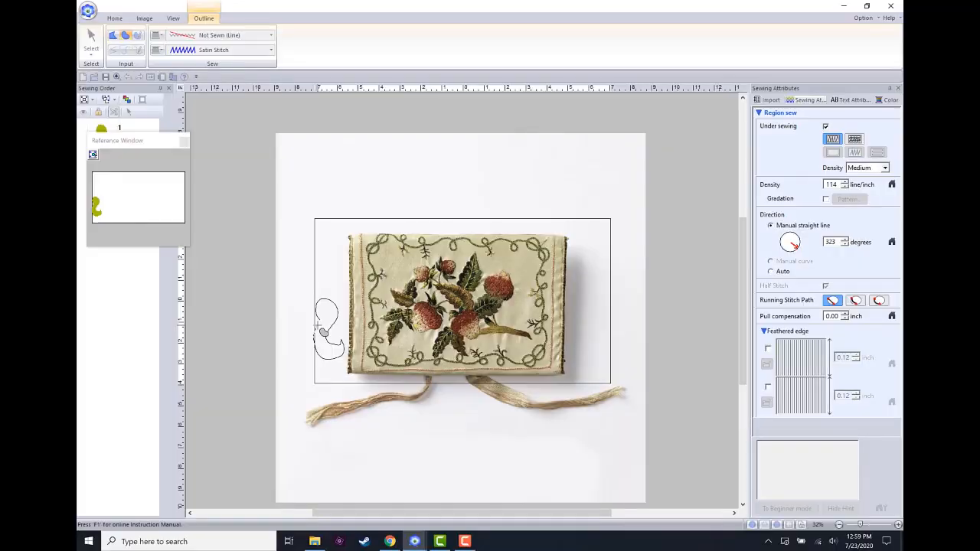
{"action": "double_click", "coordinate": [143, 335]}
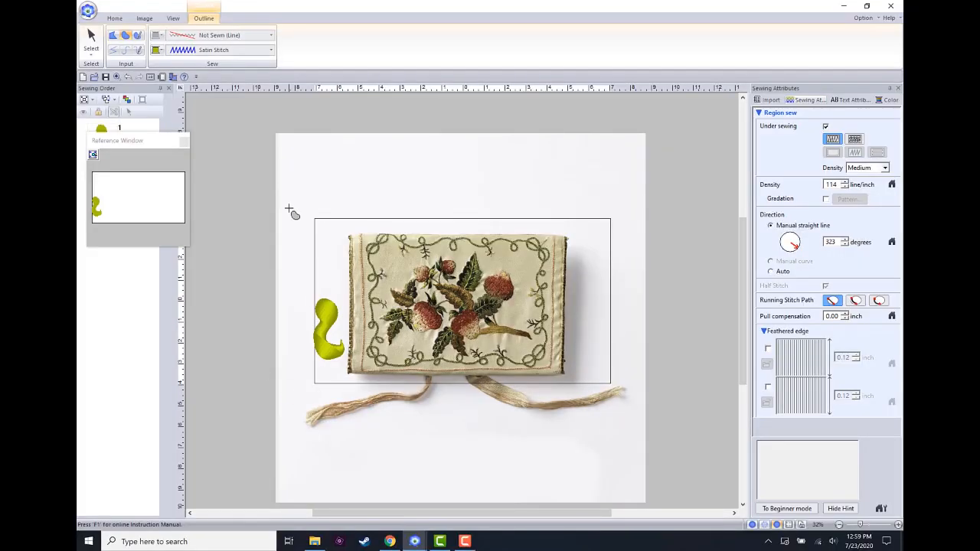
Step: Enter point editing on the satin shape and add two more stitch direction lines, one through its lower part and one through its upper part
{"action": "left_click", "coordinate": [90, 51]}
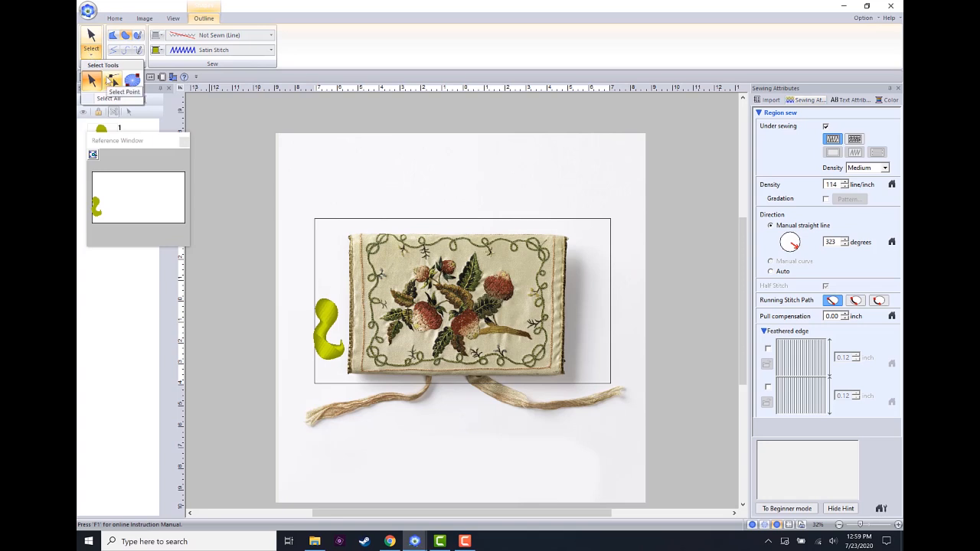
{"action": "left_click", "coordinate": [112, 80]}
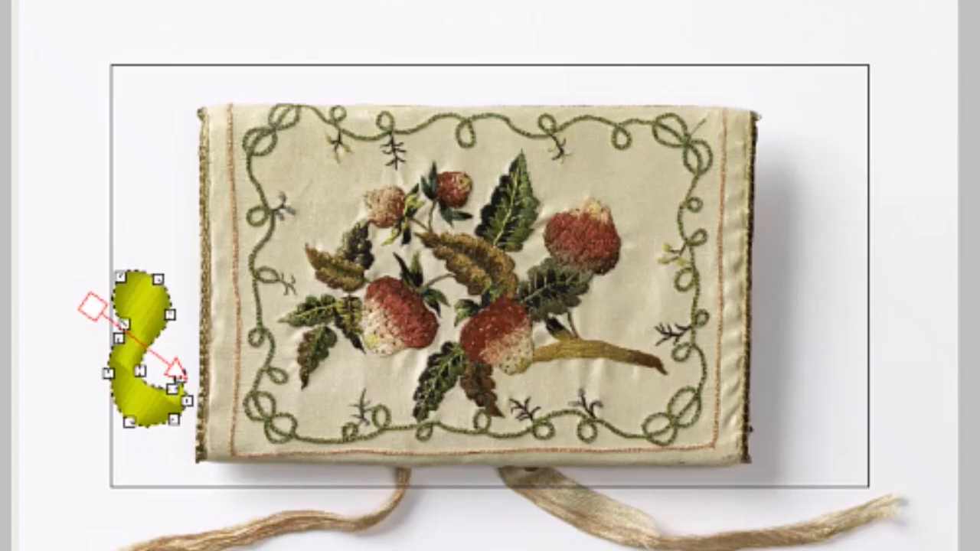
{"action": "left_click_drag", "start_coordinate": [145, 452], "coordinate": [152, 371]}
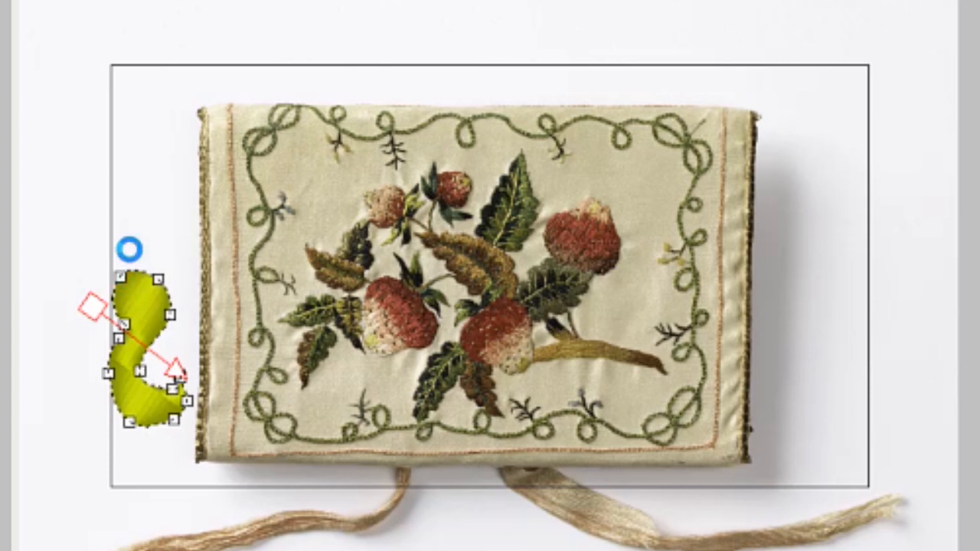
{"action": "left_click_drag", "start_coordinate": [128, 249], "coordinate": [174, 351]}
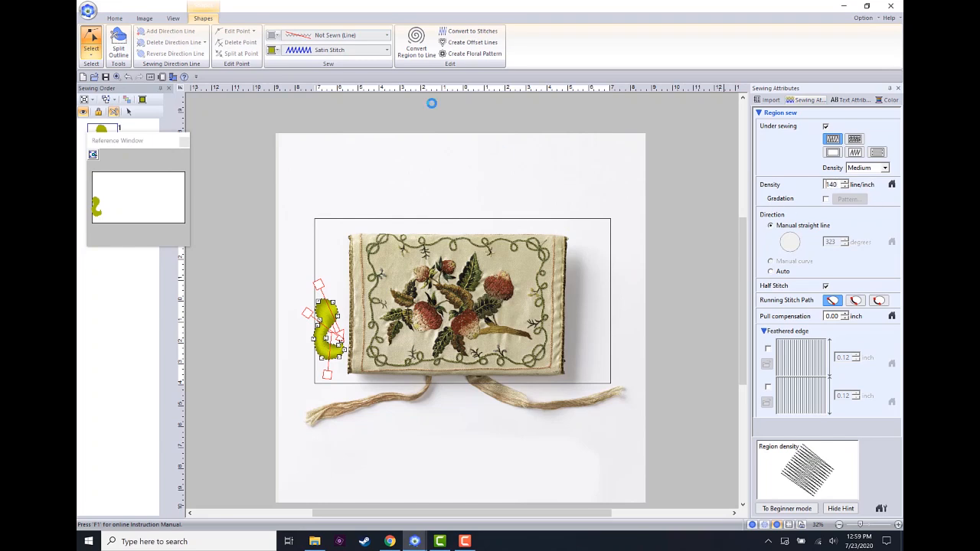
Step: Return the satin shape to normal selection, set its region density to 40 lines per inch and delete it
{"action": "left_click", "coordinate": [92, 64]}
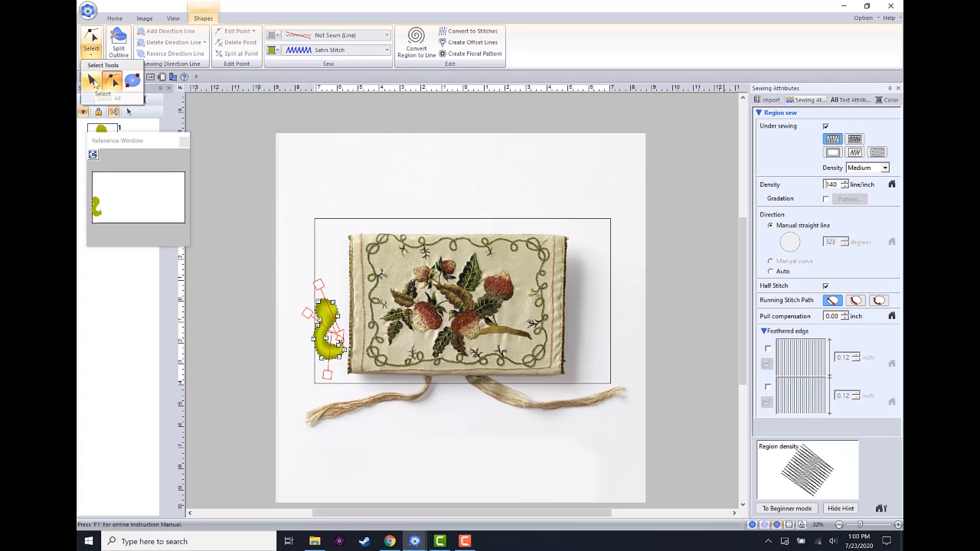
{"action": "left_click", "coordinate": [94, 83]}
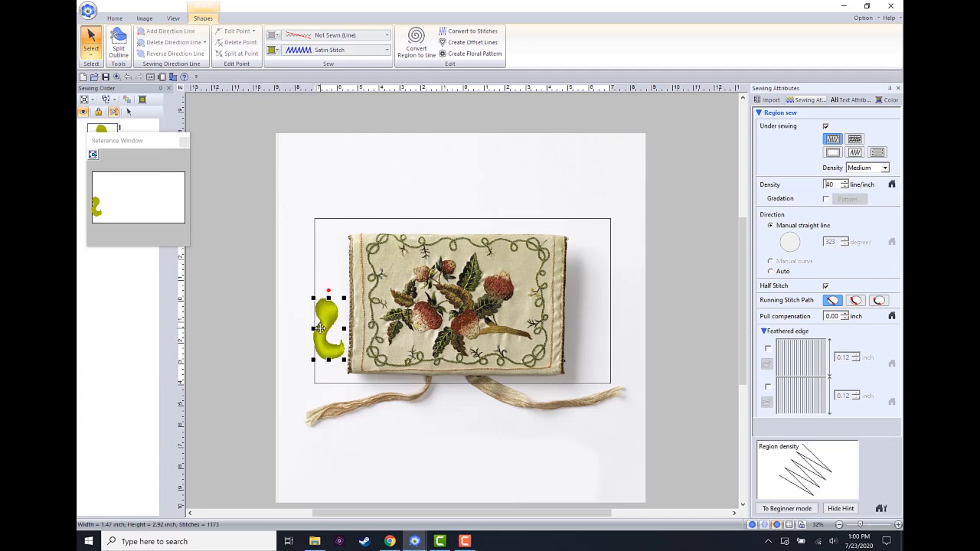
{"action": "key", "text": "Delete"}
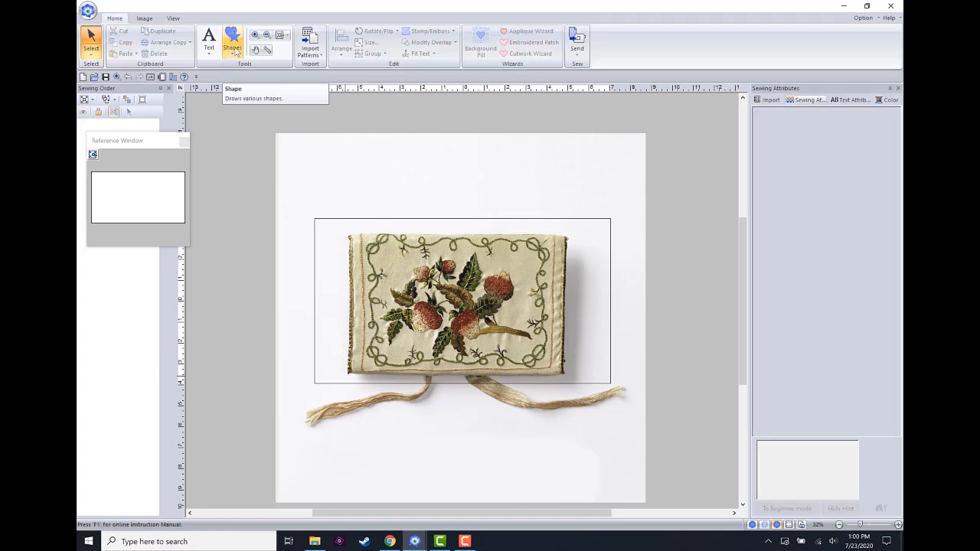
Step: Choose the Open Curve outline shape with Chain Stitch as line sew type, at a size of 0.12 inch and 3 times
{"action": "left_click", "coordinate": [233, 45]}
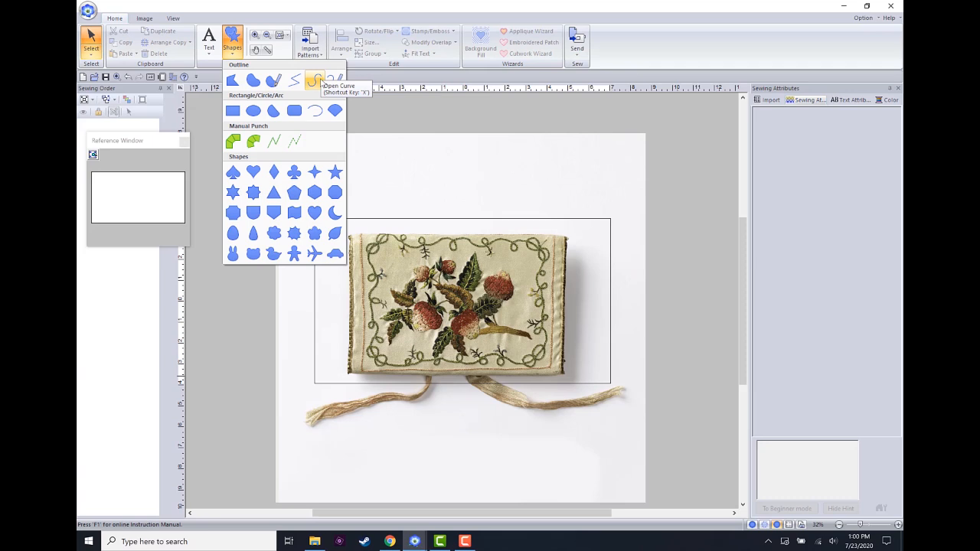
{"action": "left_click", "coordinate": [315, 80]}
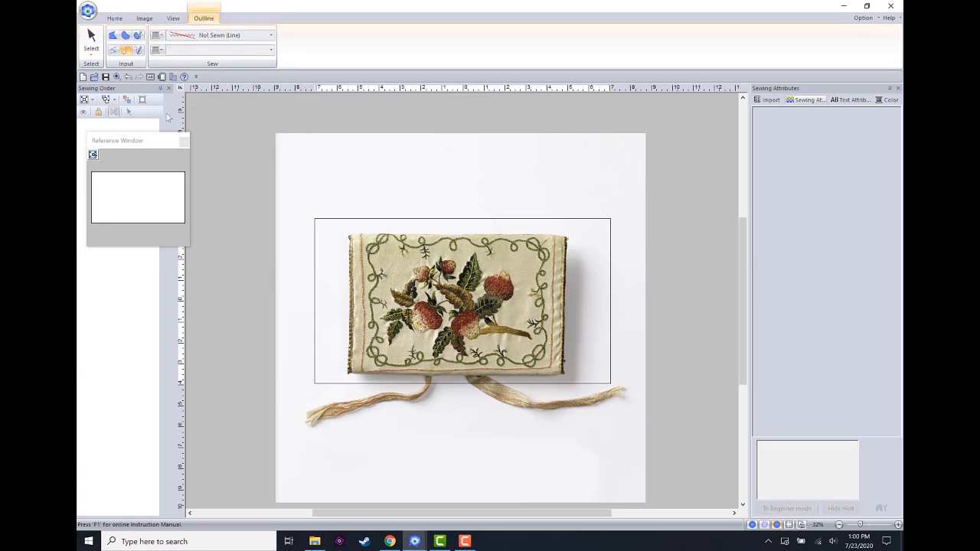
{"action": "left_click", "coordinate": [873, 526]}
{"action": "left_click", "coordinate": [743, 153]}
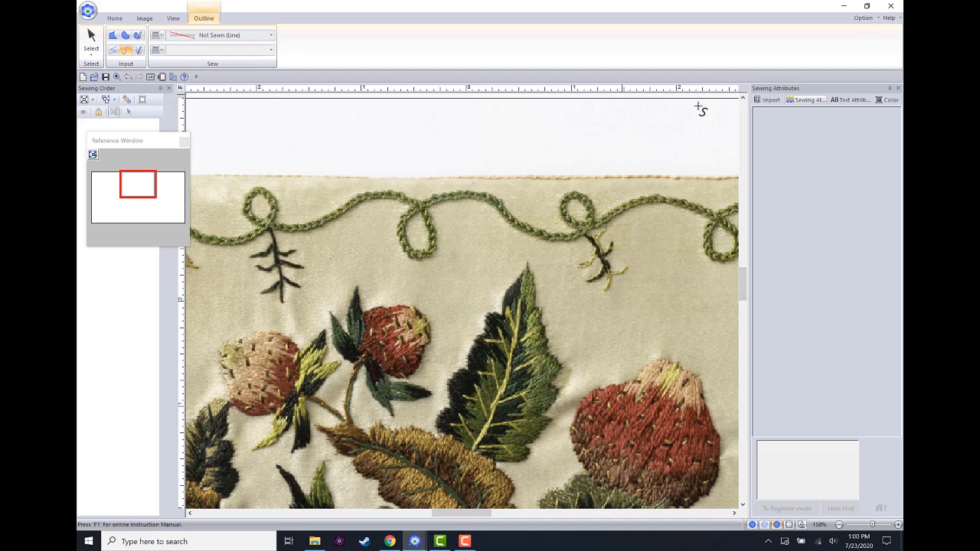
{"action": "left_click", "coordinate": [270, 35]}
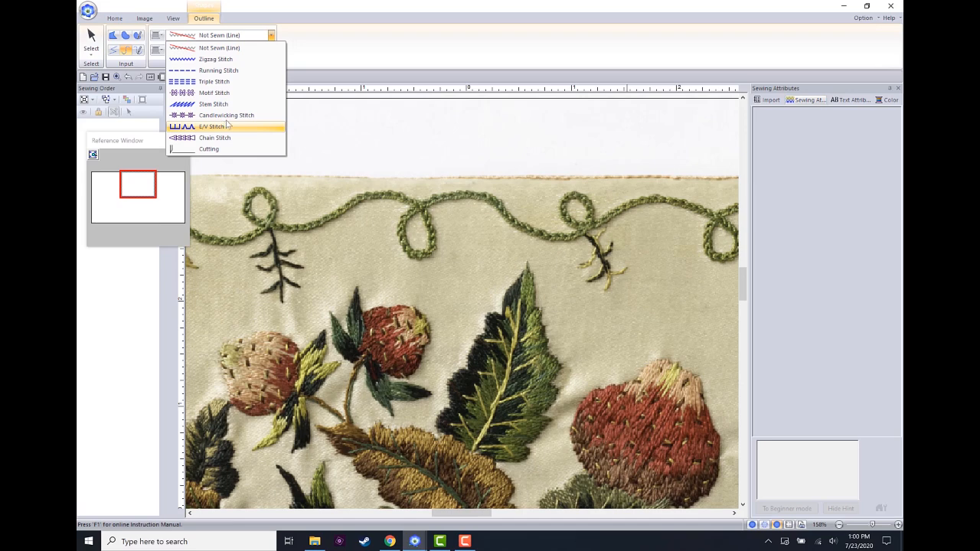
{"action": "left_click", "coordinate": [218, 138]}
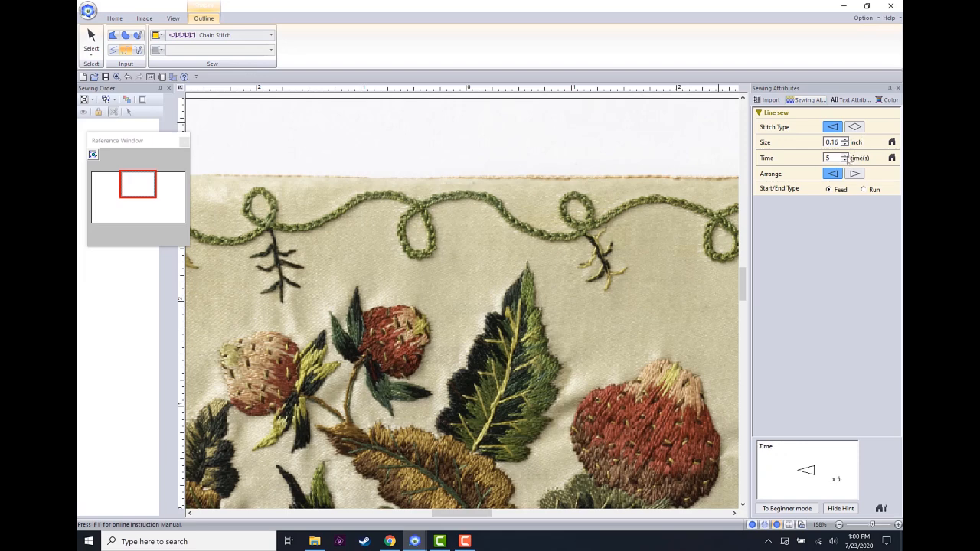
{"action": "left_click", "coordinate": [845, 160]}
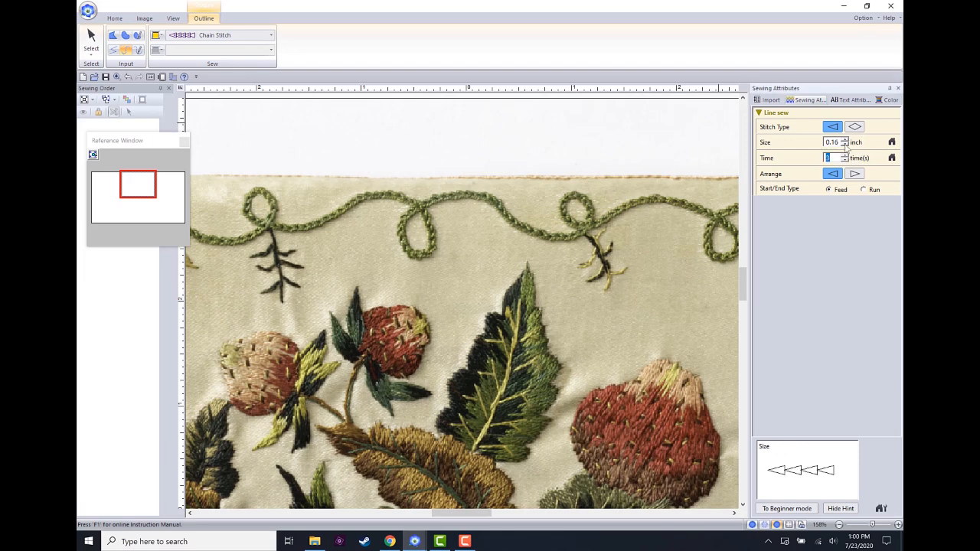
{"action": "left_click", "coordinate": [844, 145]}
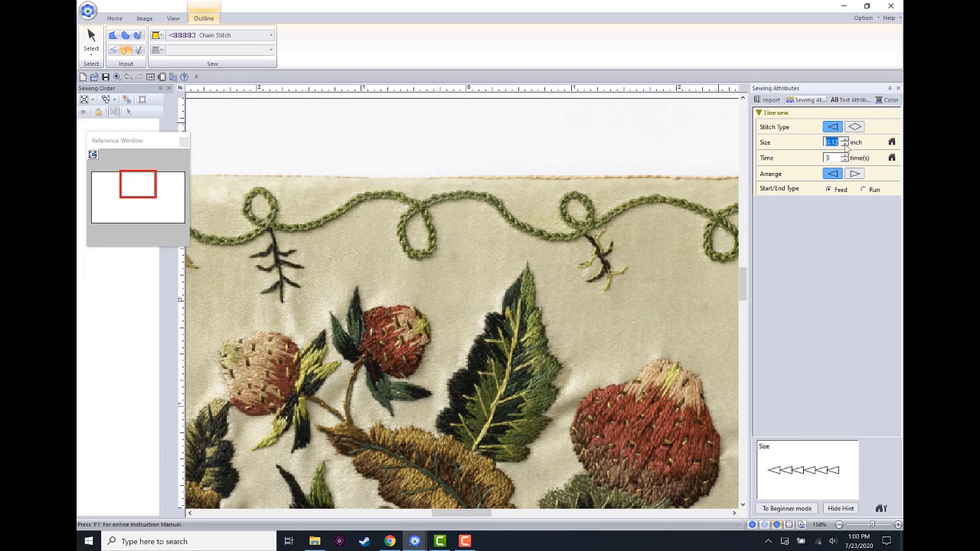
Step: Try a short chain stitch segment along the vine below the small loop above the large strawberry and undo it
{"action": "left_click", "coordinate": [534, 229]}
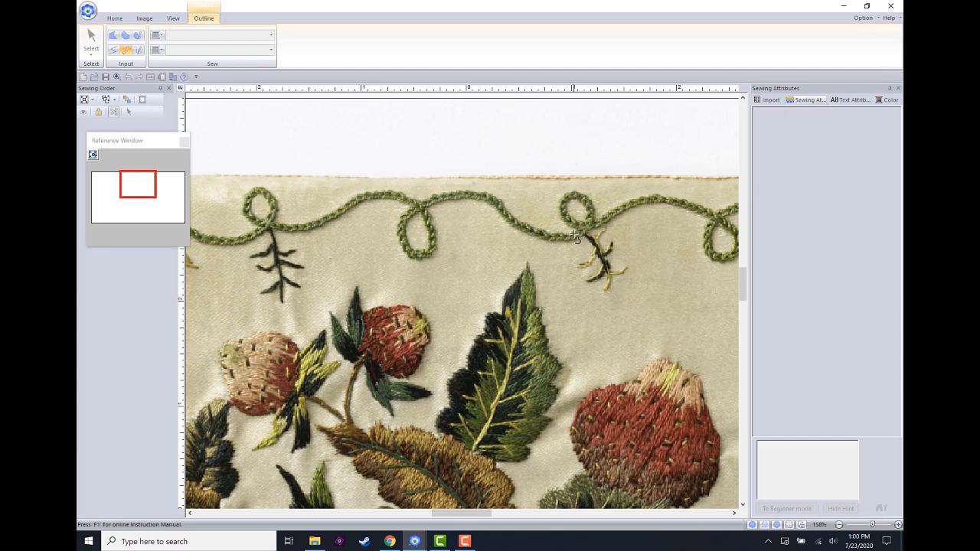
{"action": "double_click", "coordinate": [602, 225]}
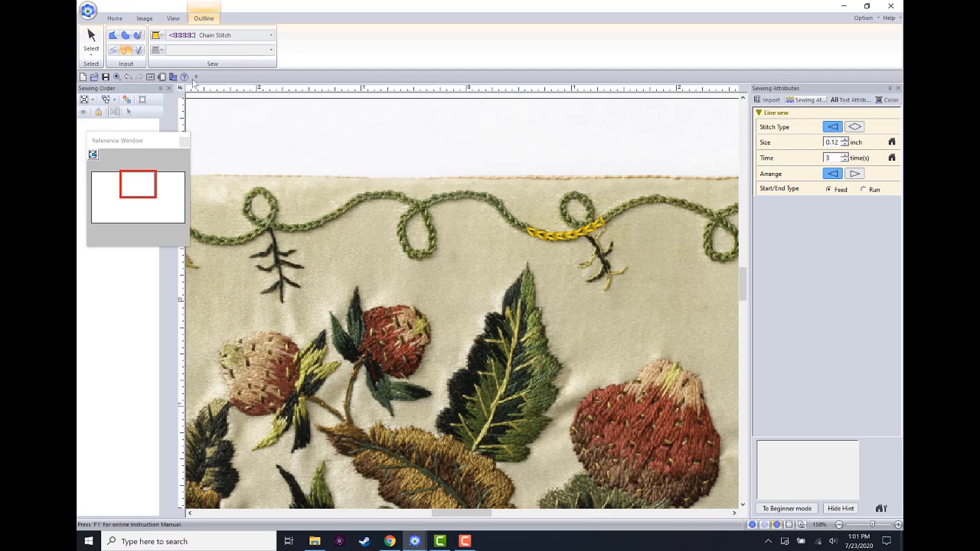
{"action": "key", "text": "ctrl+z"}
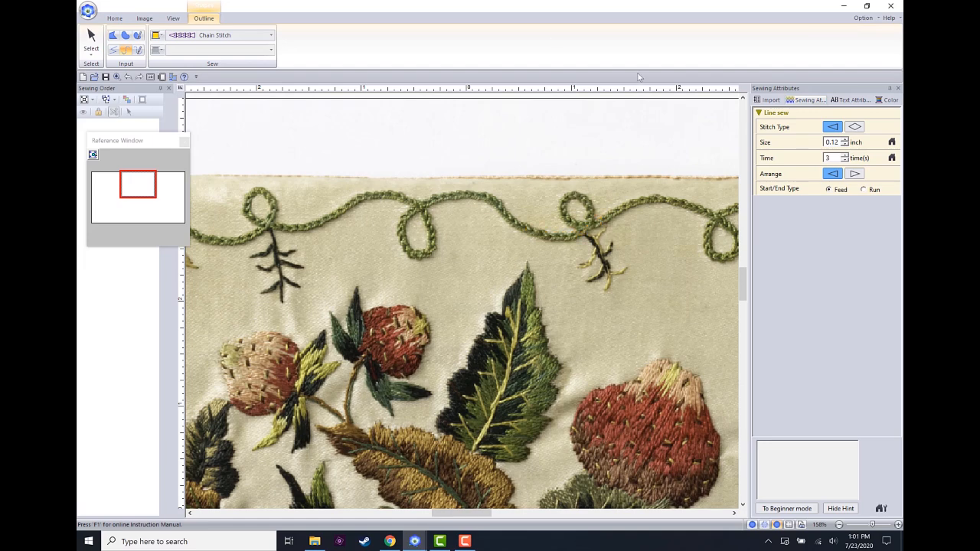
Step: Switch the line's thread chart to Robison Anton Rayon and pick a green thread matching the border vine
{"action": "left_click", "coordinate": [890, 100]}
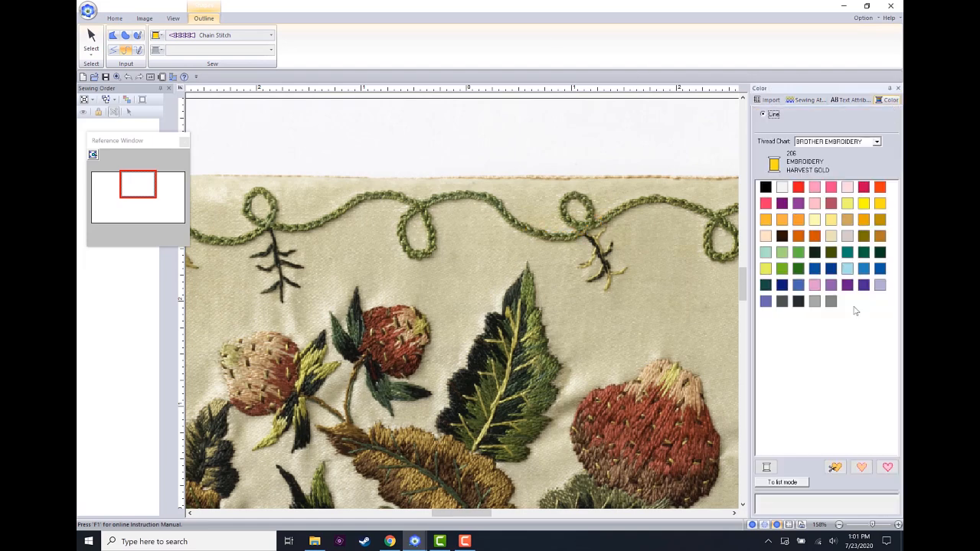
{"action": "left_click", "coordinate": [860, 146]}
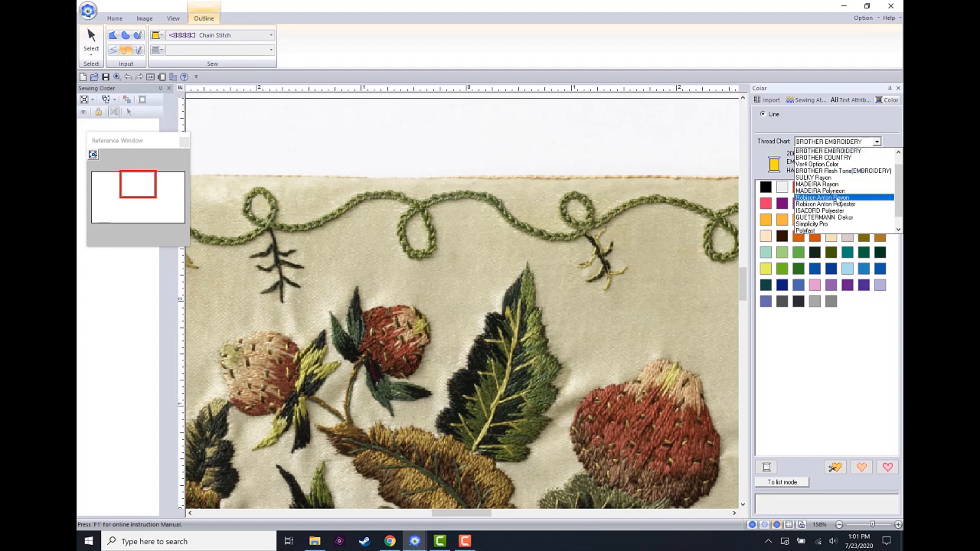
{"action": "left_click", "coordinate": [839, 197]}
{"action": "left_click_drag", "start_coordinate": [893, 201], "coordinate": [892, 288]}
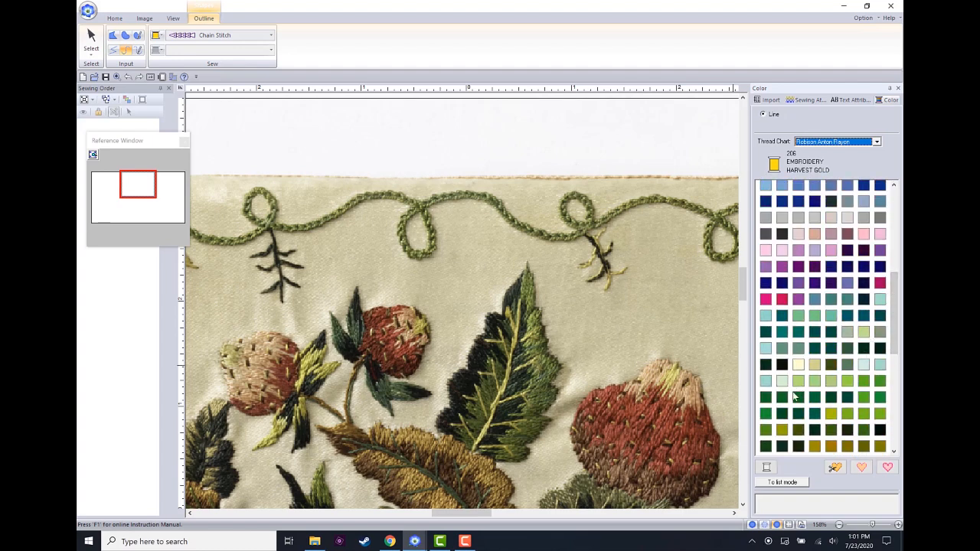
{"action": "left_click", "coordinate": [831, 383]}
Step: Trace the green border vine in chain stitch from the upper-right corner down the right edge, following its small loops
{"action": "left_click", "coordinate": [712, 515]}
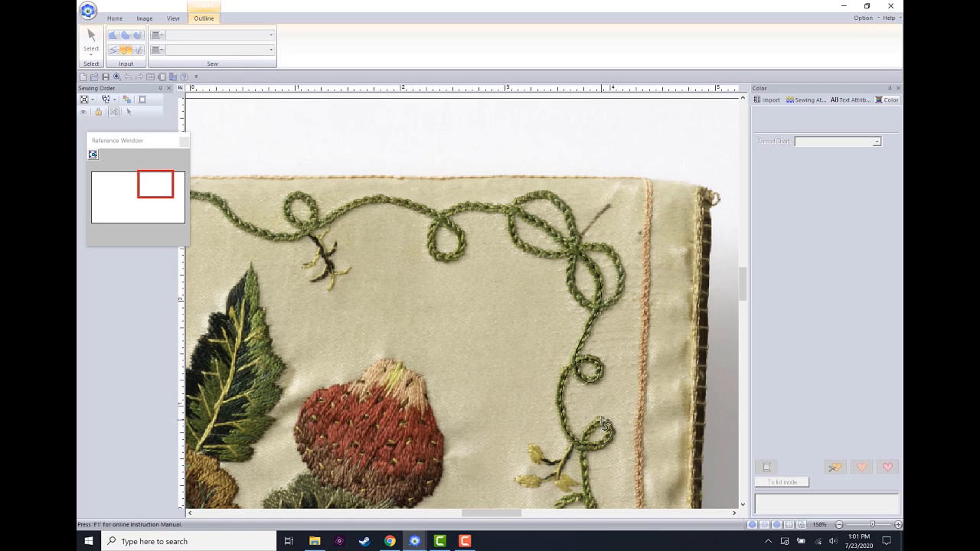
{"action": "left_click", "coordinate": [582, 468]}
{"action": "scroll", "coordinate": [743, 475], "scroll_direction": "down", "scroll_amount": 3}
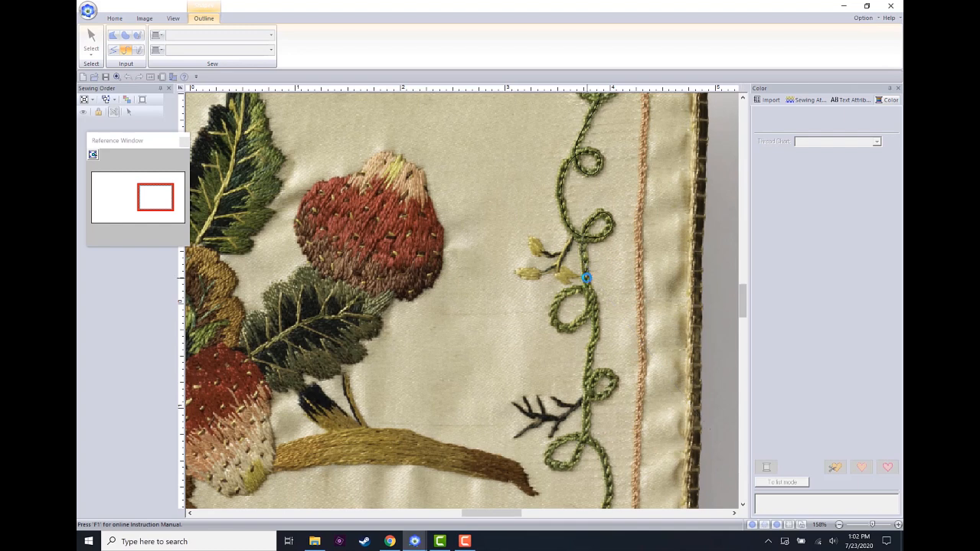
{"action": "left_click", "coordinate": [467, 299]}
{"action": "key", "text": "Escape"}
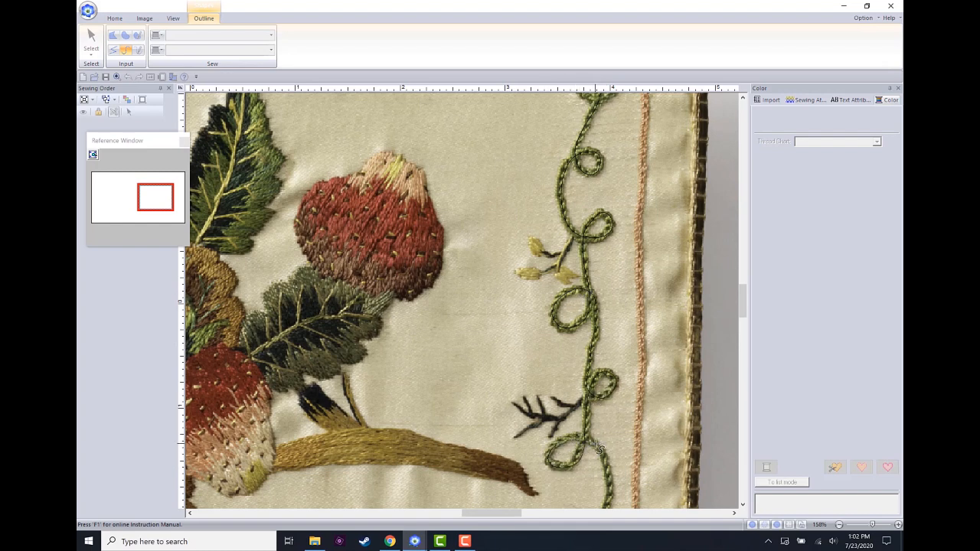
Step: Continue the chain stitch path around the lower-right corner, along the bottom vine and up the left edge
{"action": "scroll", "coordinate": [599, 449], "scroll_direction": "down", "scroll_amount": 5}
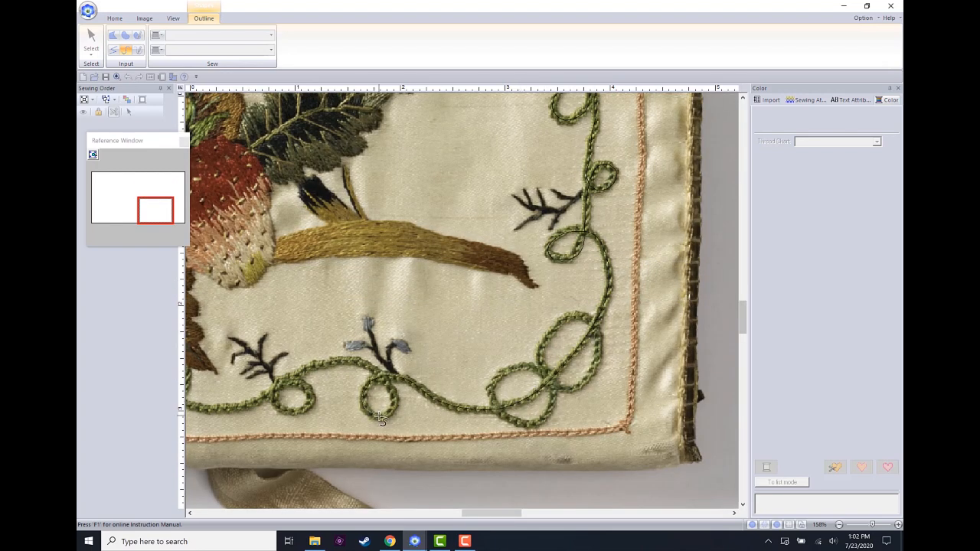
{"action": "scroll", "coordinate": [448, 408], "scroll_direction": "left", "scroll_amount": 6}
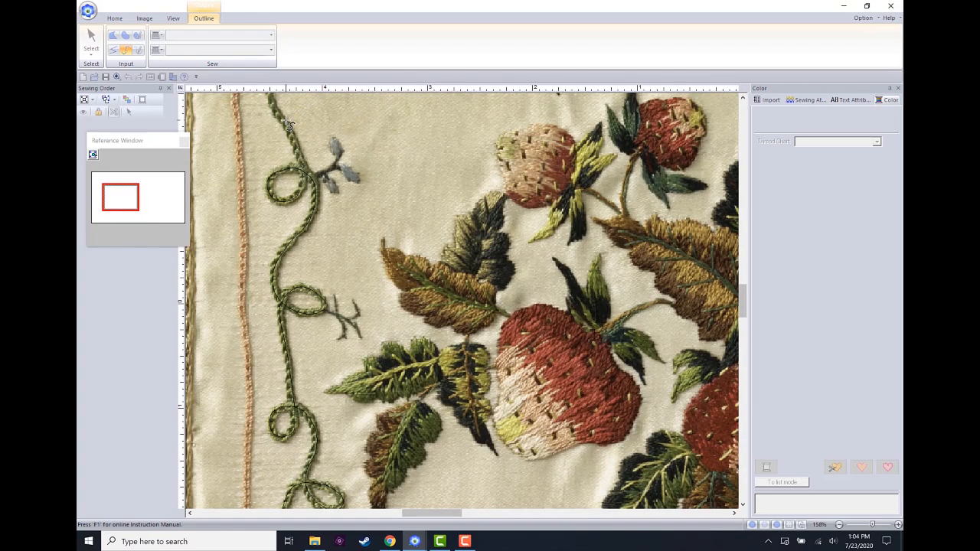
{"action": "scroll", "coordinate": [267, 272], "scroll_direction": "up", "scroll_amount": 5}
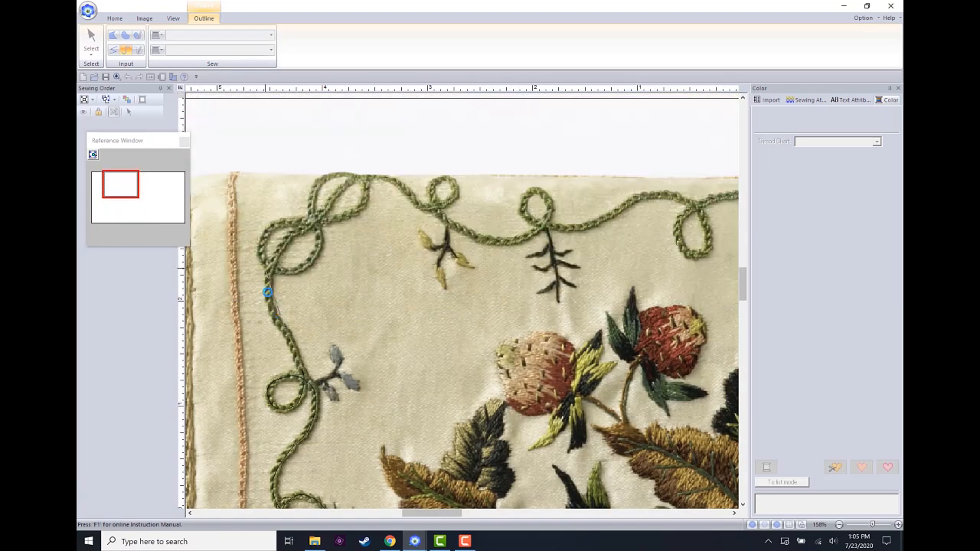
Step: Continue the chain stitch path from the upper-left corner along the top vine, following each hanging and upright loop
{"action": "mouse_move", "coordinate": [457, 184]}
{"action": "left_mouse_down"}
{"action": "mouse_move", "coordinate": [501, 242]}
{"action": "mouse_move", "coordinate": [550, 214]}
{"action": "mouse_move", "coordinate": [525, 204]}
{"action": "mouse_move", "coordinate": [555, 228]}
{"action": "mouse_move", "coordinate": [629, 202]}
{"action": "mouse_move", "coordinate": [707, 230]}
{"action": "mouse_move", "coordinate": [699, 262]}
{"action": "left_mouse_up"}
{"action": "left_click", "coordinate": [695, 259]}
{"action": "left_click", "coordinate": [679, 229]}
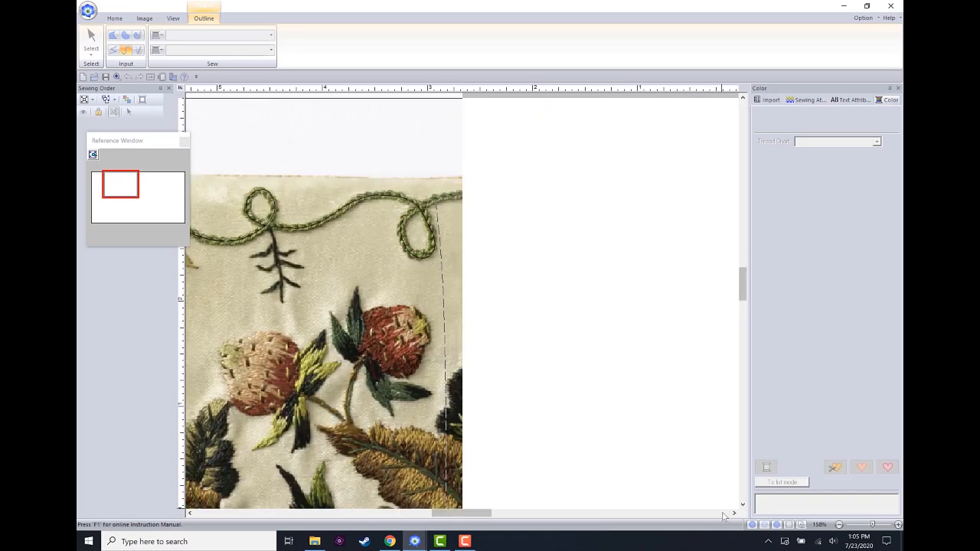
{"action": "left_click", "coordinate": [466, 192]}
{"action": "left_click", "coordinate": [513, 218]}
{"action": "left_click", "coordinate": [585, 231]}
{"action": "left_click", "coordinate": [578, 197]}
{"action": "left_click", "coordinate": [570, 223]}
{"action": "left_click", "coordinate": [627, 204]}
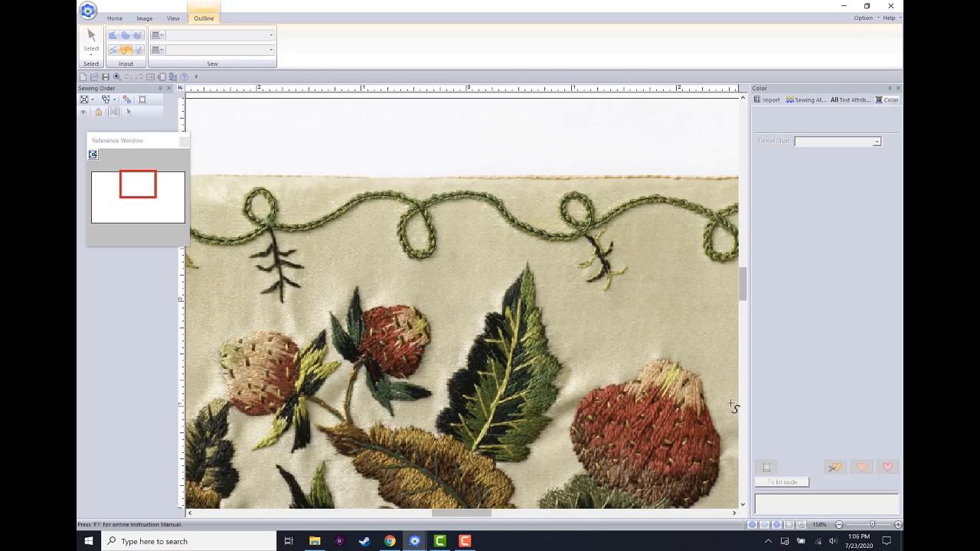
Step: Trace the last loop on the top vine and finish the border path at the crossing in the upper-right corner
{"action": "left_click", "coordinate": [454, 229]}
{"action": "left_click", "coordinate": [443, 257]}
{"action": "left_click", "coordinate": [512, 207]}
{"action": "double_click", "coordinate": [575, 247]}
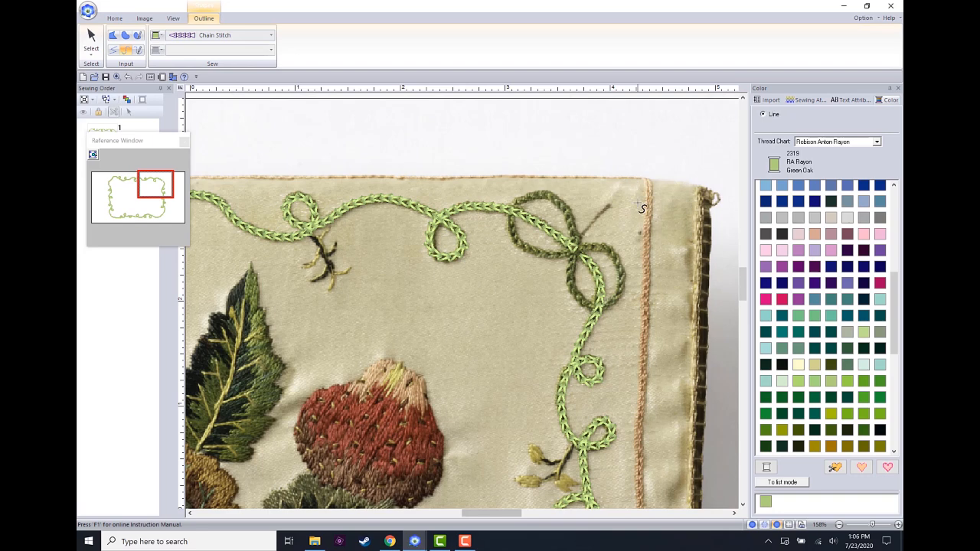
Step: Trace the crossed double loops at the vine's upper-right and lower-right corners as separate chain stitch curves
{"action": "key", "text": "Delete"}
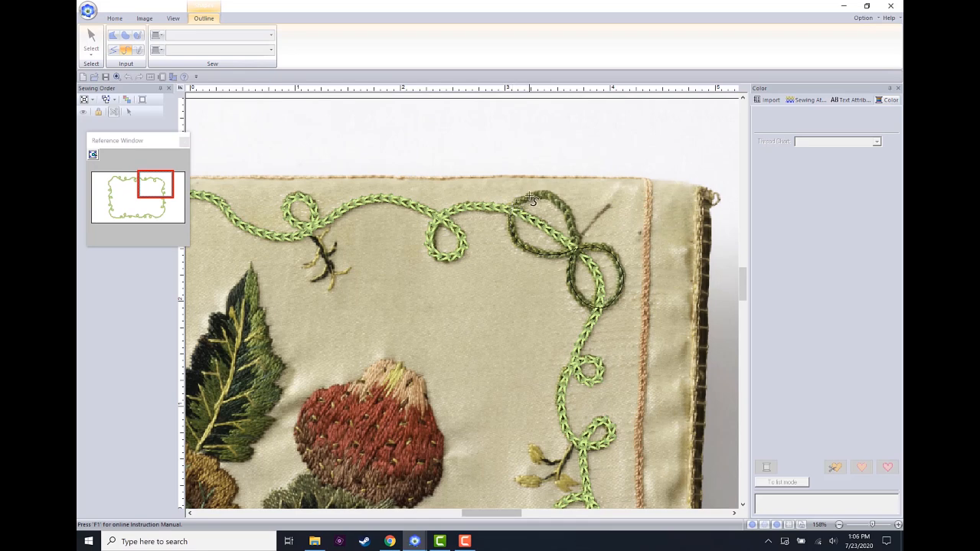
{"action": "left_click", "coordinate": [575, 246]}
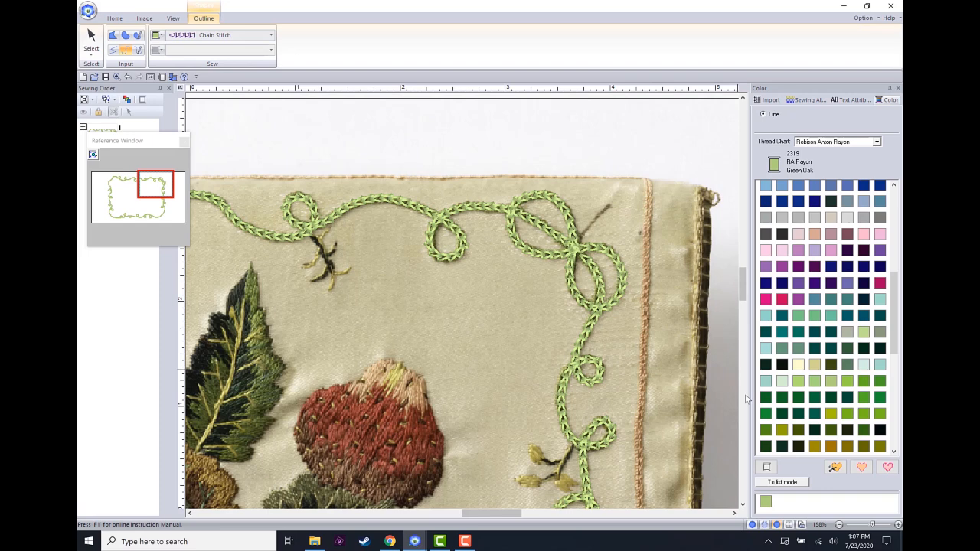
{"action": "scroll", "coordinate": [747, 399], "scroll_direction": "down", "scroll_amount": 3}
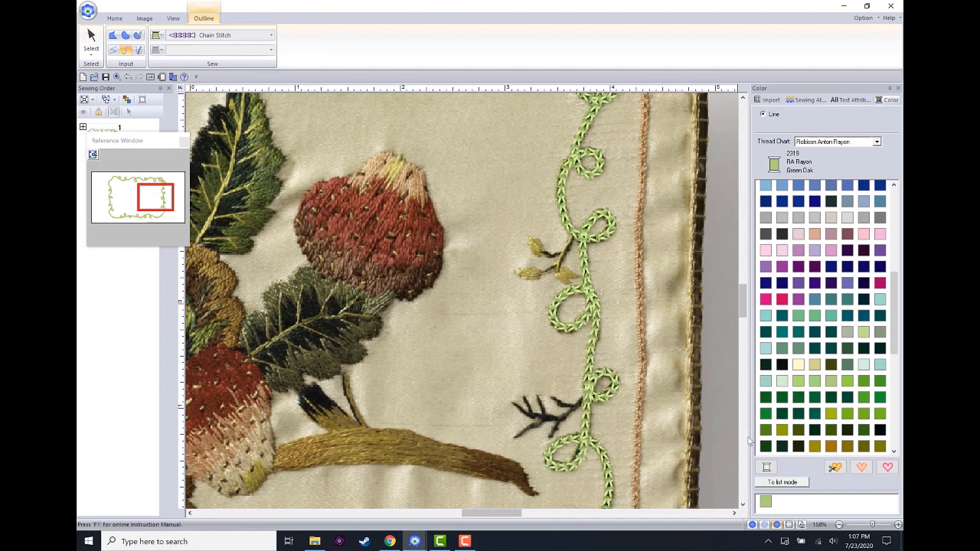
{"action": "scroll", "coordinate": [746, 452], "scroll_direction": "down", "scroll_amount": 3}
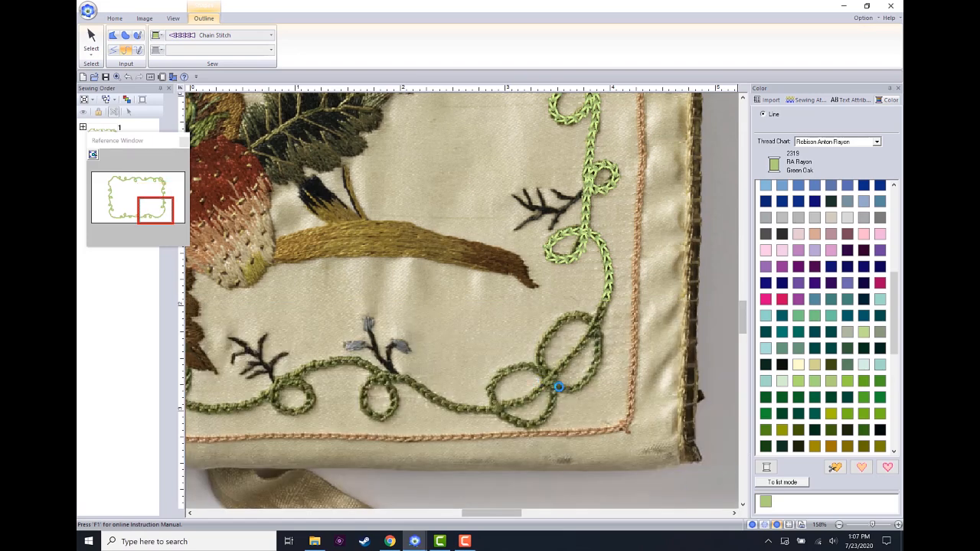
{"action": "left_click", "coordinate": [559, 387]}
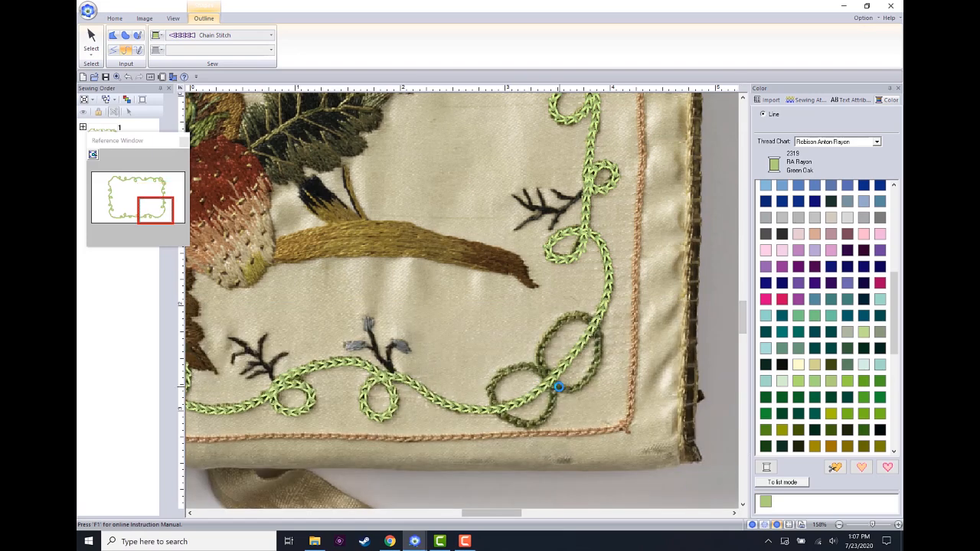
{"action": "left_click", "coordinate": [559, 387]}
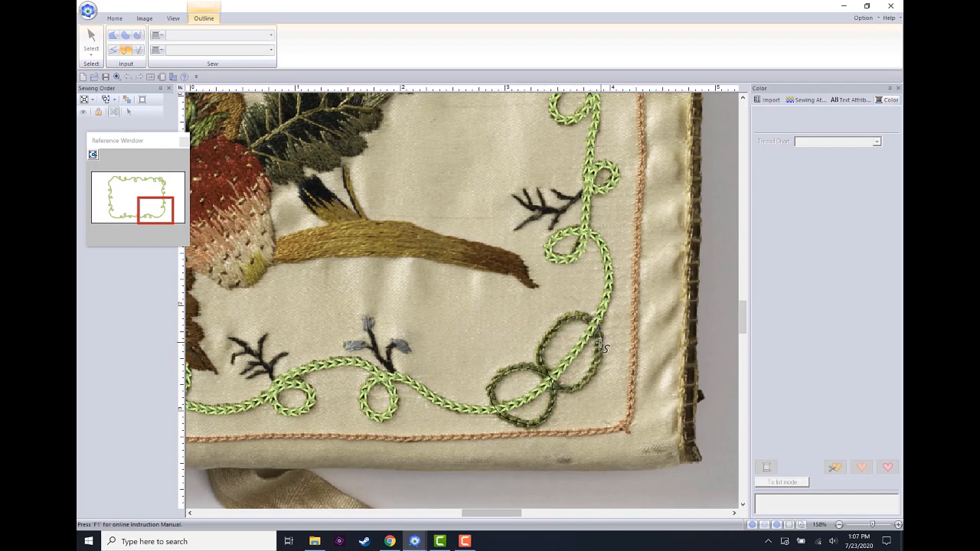
{"action": "double_click", "coordinate": [558, 388]}
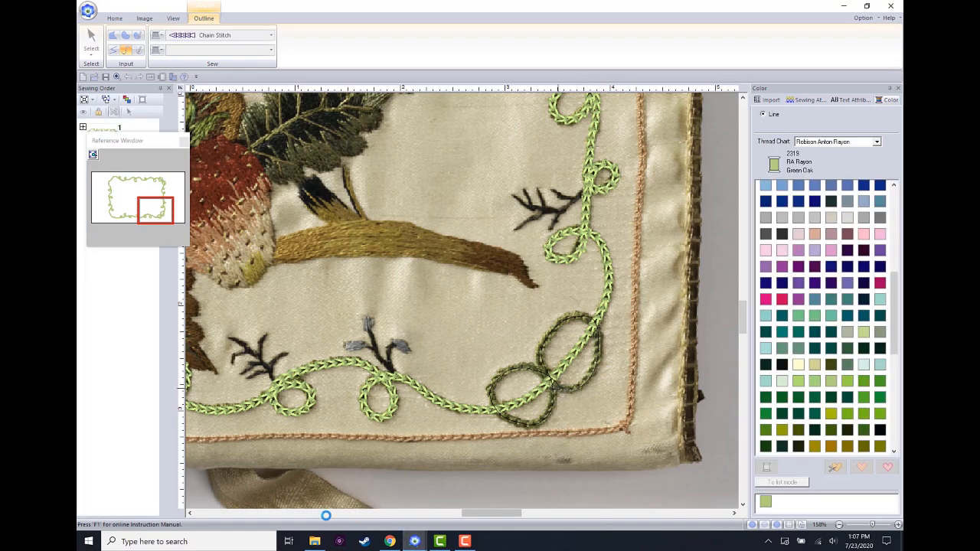
Step: Trace the crossed double loops at the vine's lower-left and upper-left corners as separate chain stitch curves
{"action": "left_click", "coordinate": [326, 514]}
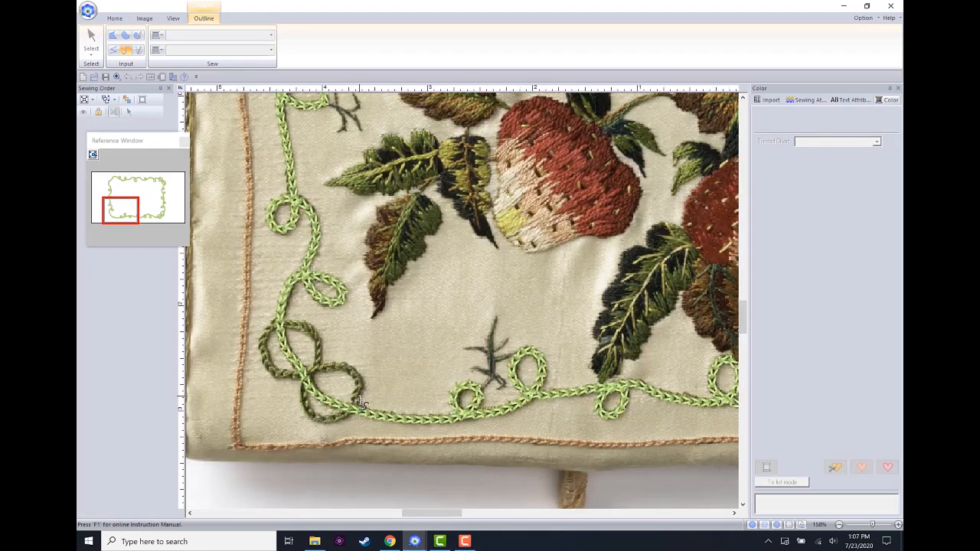
{"action": "left_click", "coordinate": [745, 112]}
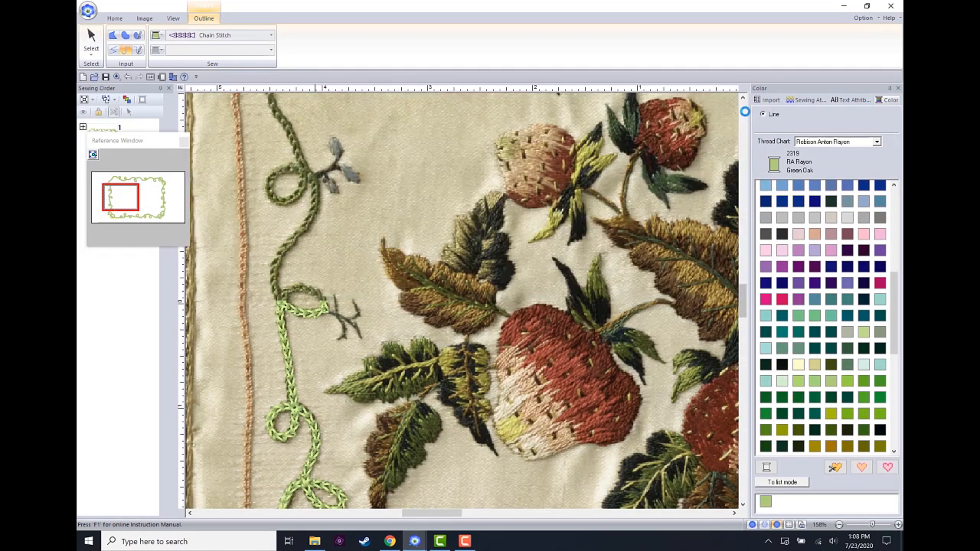
{"action": "left_click", "coordinate": [746, 111]}
{"action": "left_click", "coordinate": [314, 222]}
{"action": "left_click", "coordinate": [366, 193]}
{"action": "left_click", "coordinate": [343, 165]}
{"action": "left_click", "coordinate": [315, 186]}
{"action": "left_click", "coordinate": [320, 241]}
{"action": "left_click", "coordinate": [298, 272]}
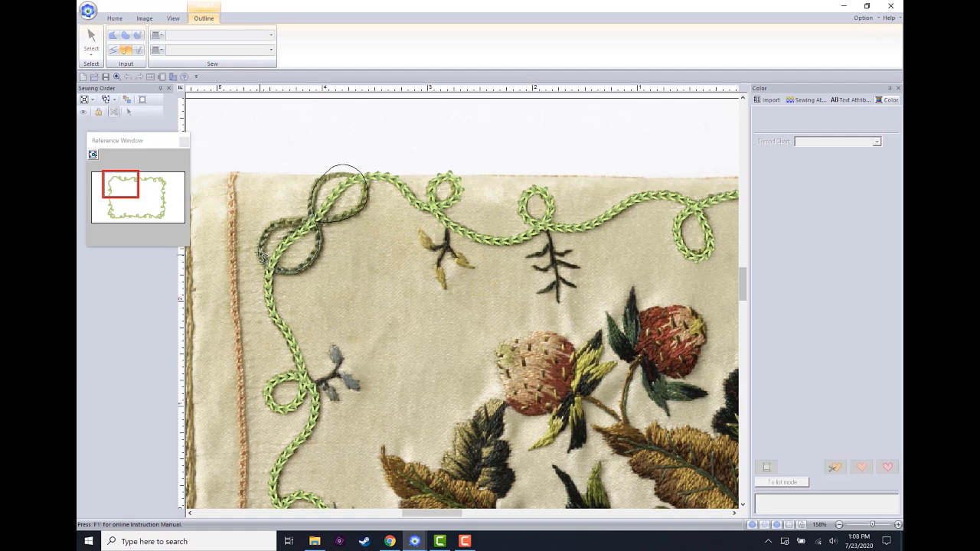
{"action": "double_click", "coordinate": [269, 272]}
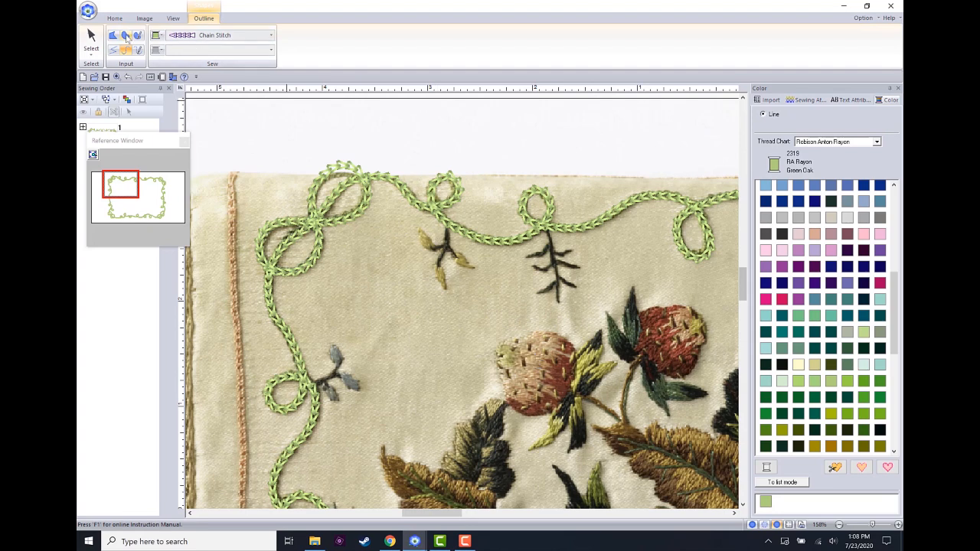
Step: Set up a Closed Curve shape with Not Sewn line and Satin Stitch region, Deep Green 2284 thread and a 46-degree stitch direction
{"action": "left_click", "coordinate": [127, 36]}
{"action": "left_click", "coordinate": [214, 37]}
{"action": "left_click", "coordinate": [215, 49]}
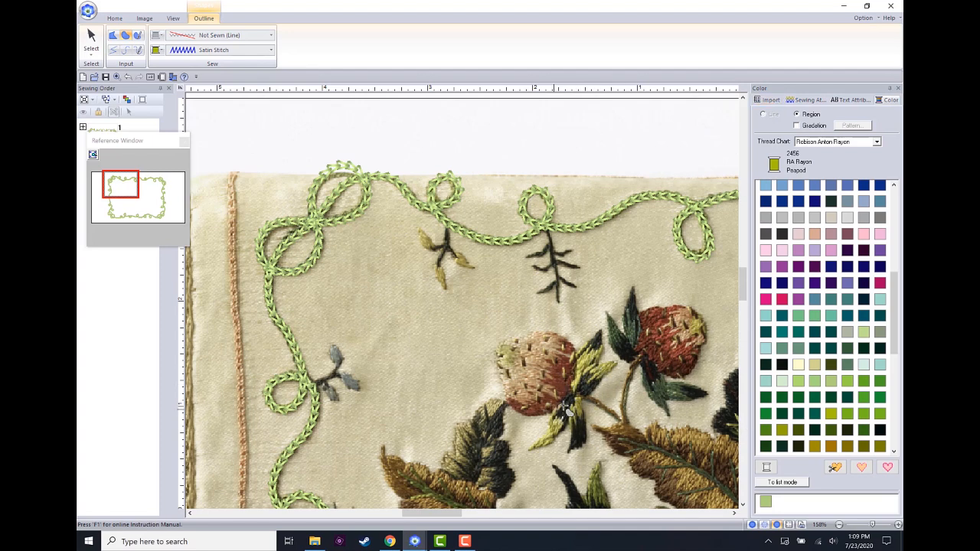
{"action": "left_click", "coordinate": [781, 414]}
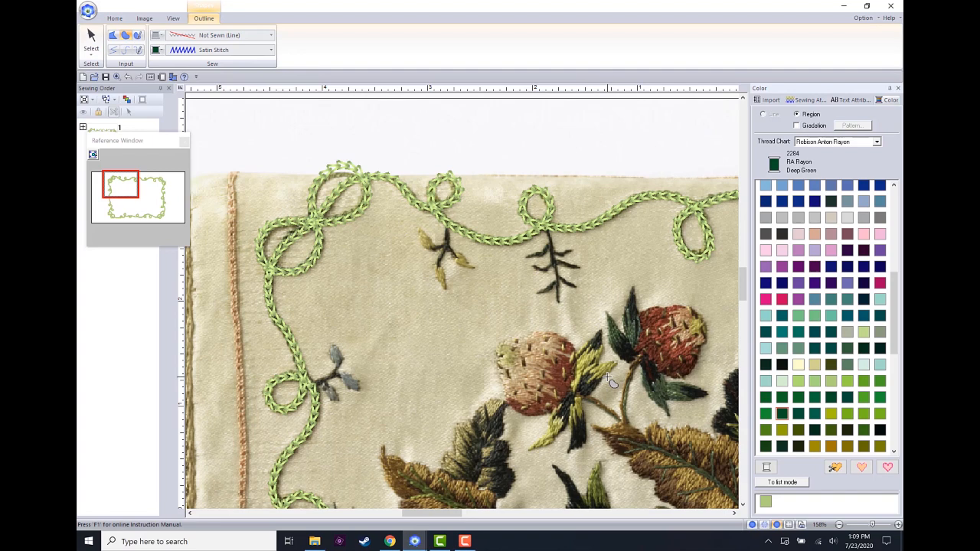
{"action": "left_click", "coordinate": [801, 101]}
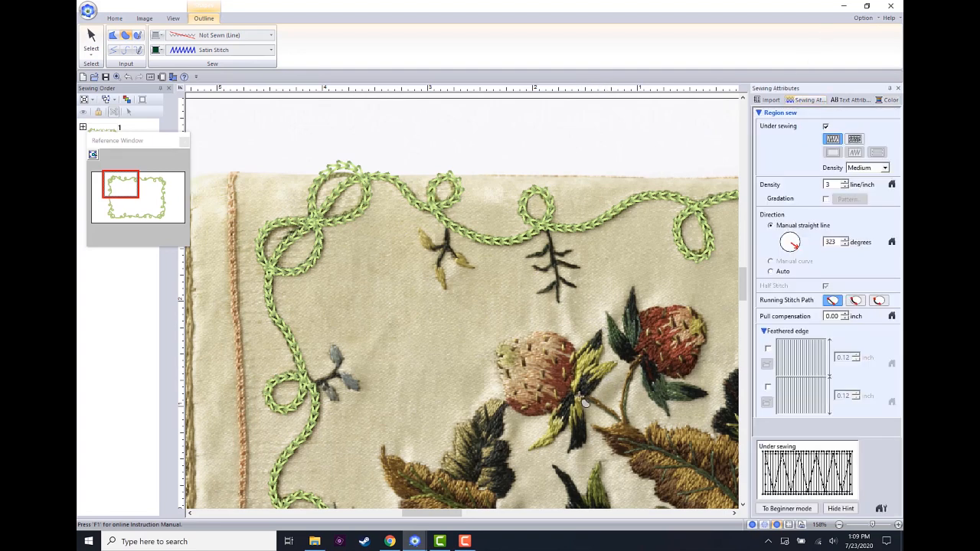
{"action": "left_click_drag", "start_coordinate": [797, 246], "coordinate": [797, 231]}
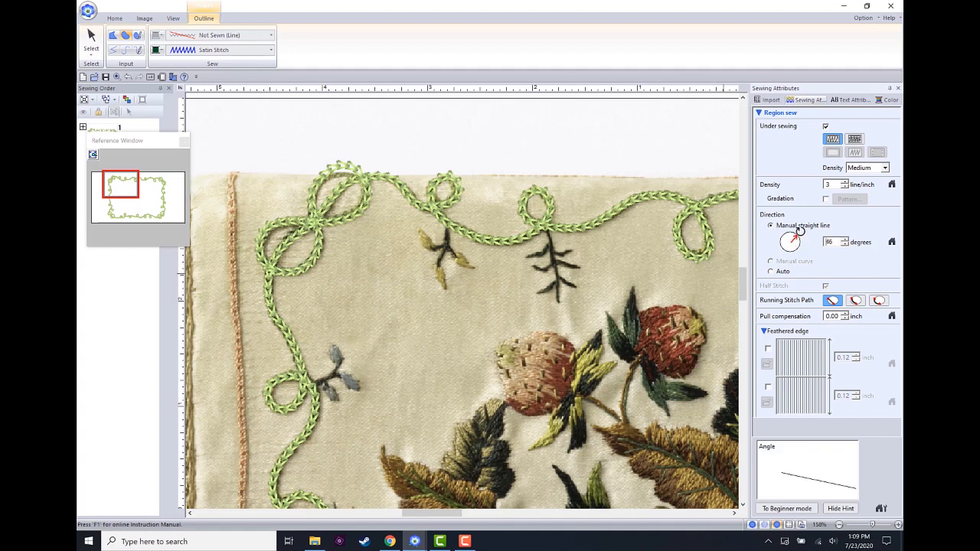
Step: Trace the lower dark section of the right-hand sepals beside the pale pink strawberry as a closed satin stitch shape
{"action": "left_click", "coordinate": [598, 387]}
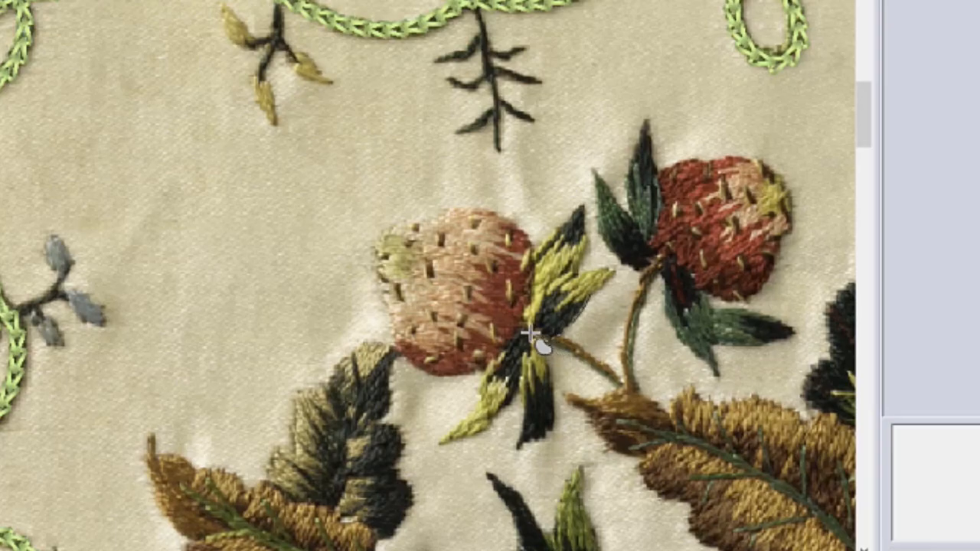
{"action": "left_click", "coordinate": [564, 283]}
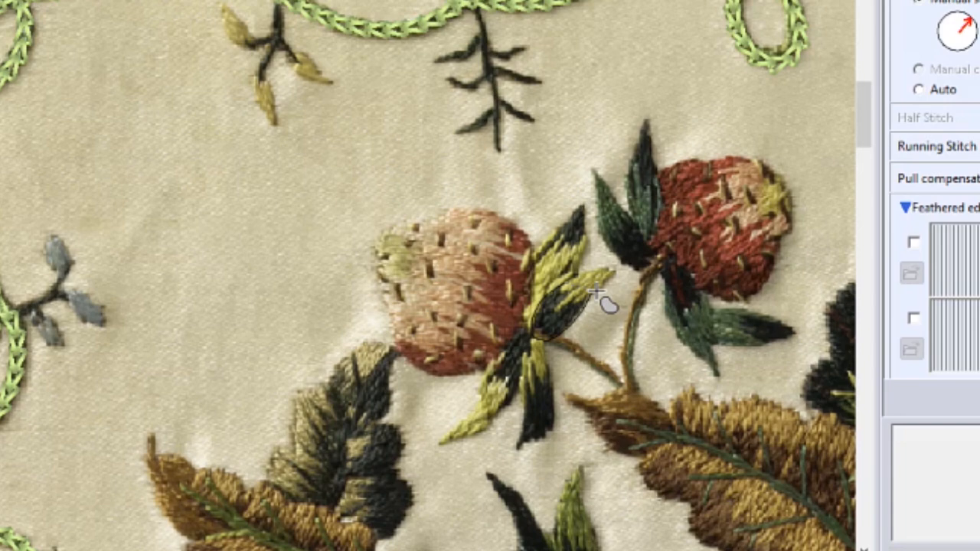
{"action": "double_click", "coordinate": [596, 293]}
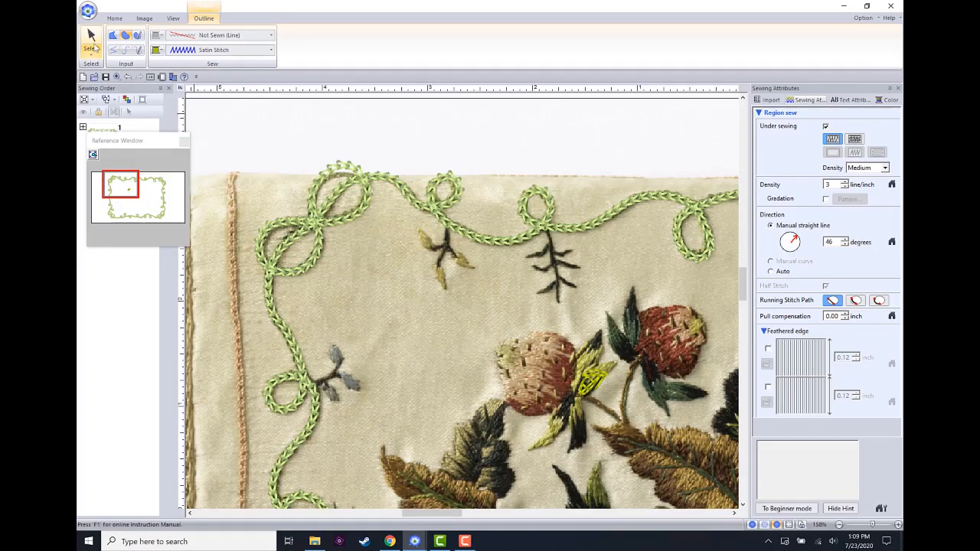
Step: Select the traced sepal section and change its region thread to Robison Anton Deep Green 2284
{"action": "left_click", "coordinate": [91, 42]}
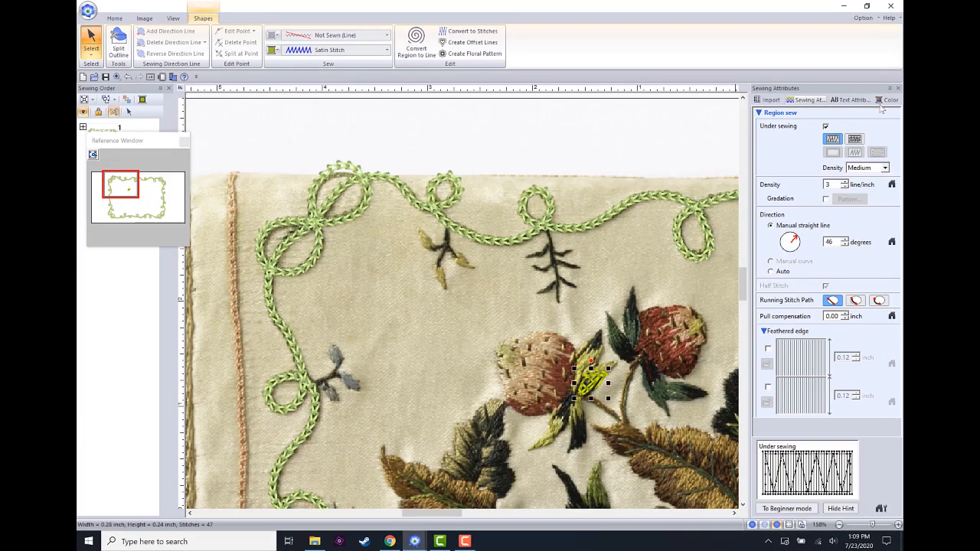
{"action": "left_click", "coordinate": [889, 100]}
{"action": "left_click", "coordinate": [782, 413]}
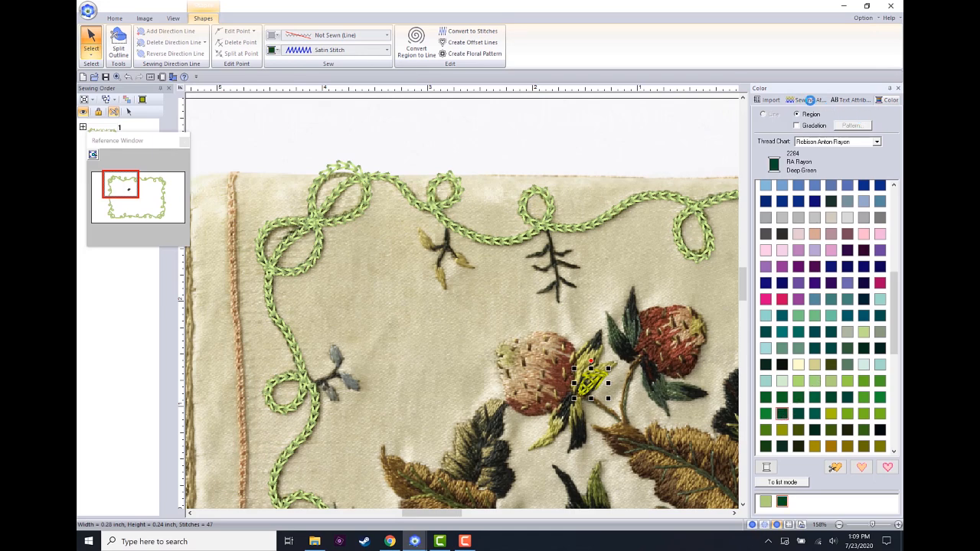
Step: Set the selected sepal section's region density to 140 lines per inch
{"action": "left_click", "coordinate": [807, 100]}
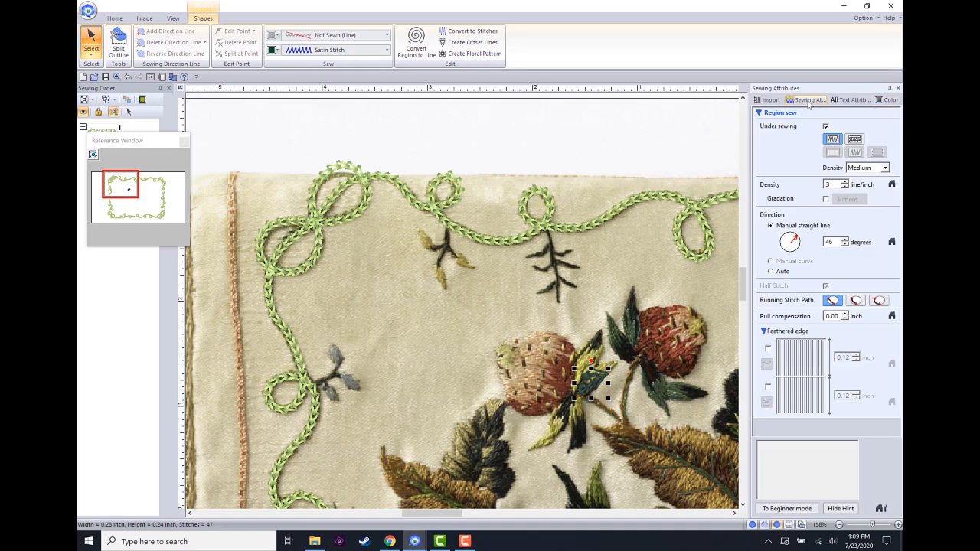
{"action": "type", "text": "3"}
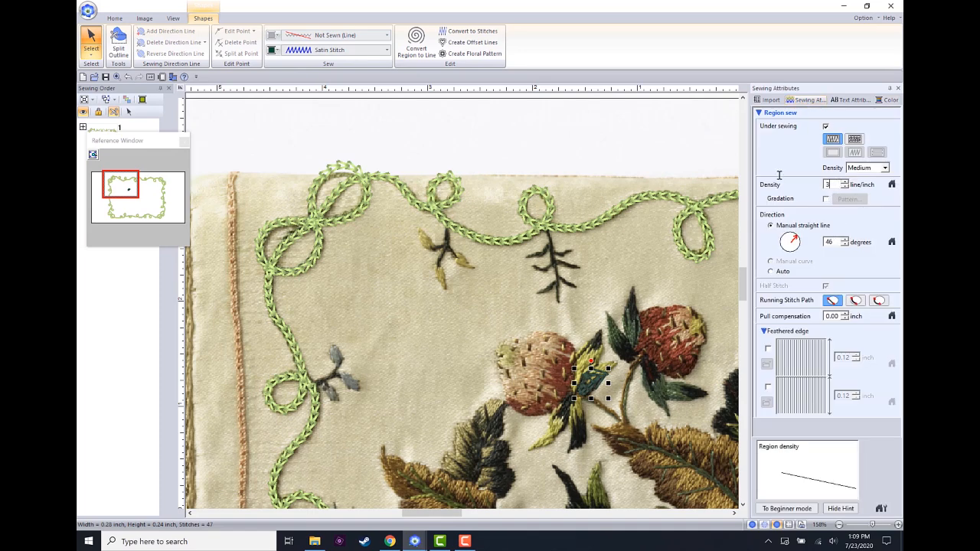
{"action": "key", "text": "BackSpace"}
{"action": "type", "text": "140"}
{"action": "key", "text": "Return"}
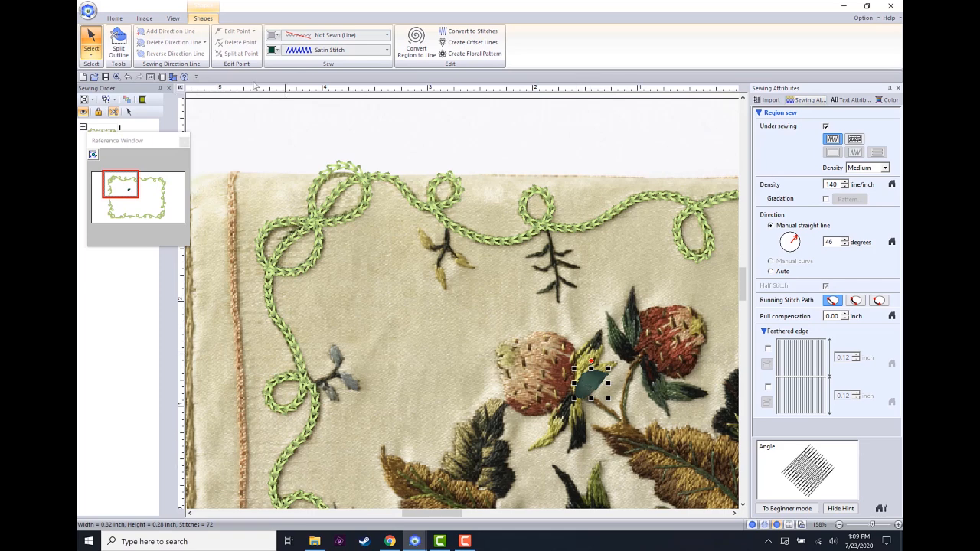
Step: Choose the Closed Curve shape again and trace the dark upper sepal section of the pale pink strawberry in satin stitch
{"action": "left_click", "coordinate": [115, 18]}
{"action": "left_click", "coordinate": [232, 42]}
{"action": "left_click", "coordinate": [253, 92]}
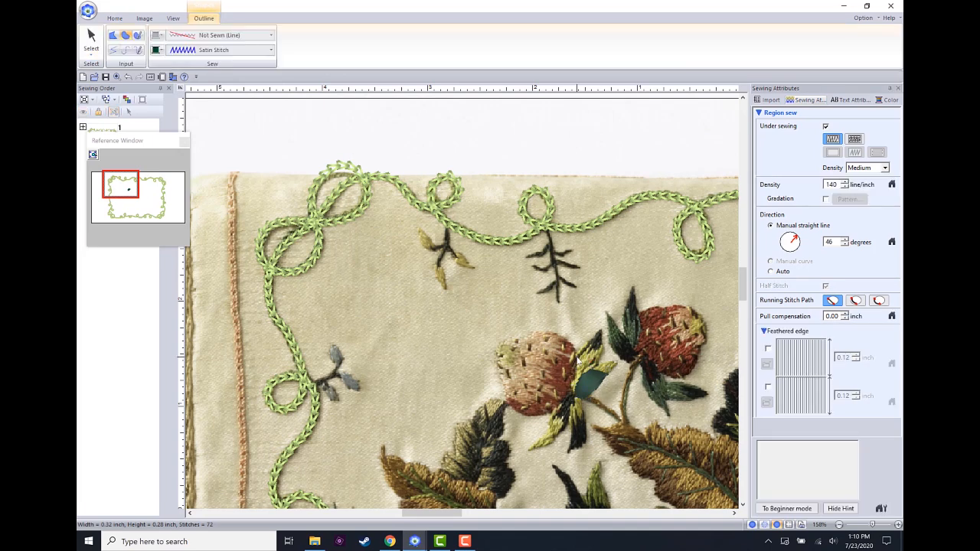
{"action": "left_click", "coordinate": [577, 360]}
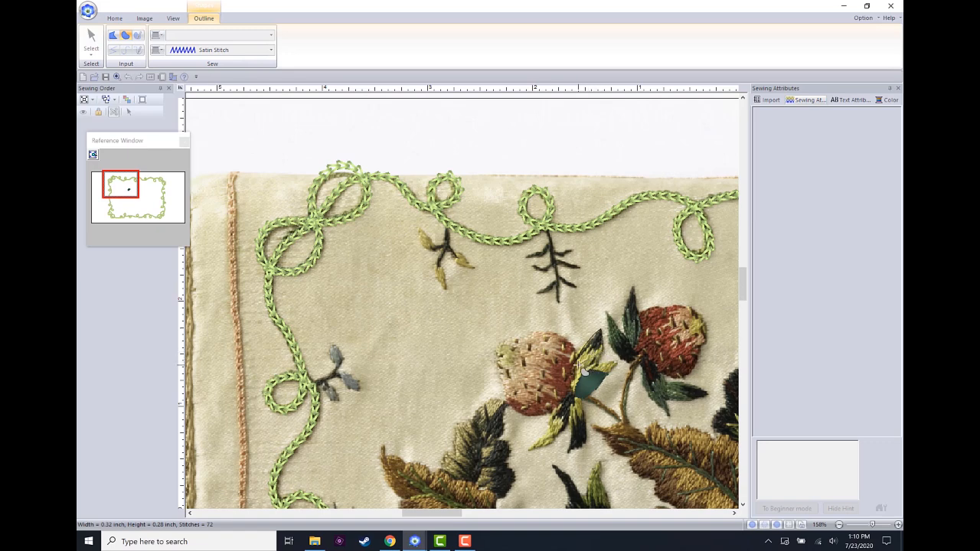
{"action": "double_click", "coordinate": [583, 372]}
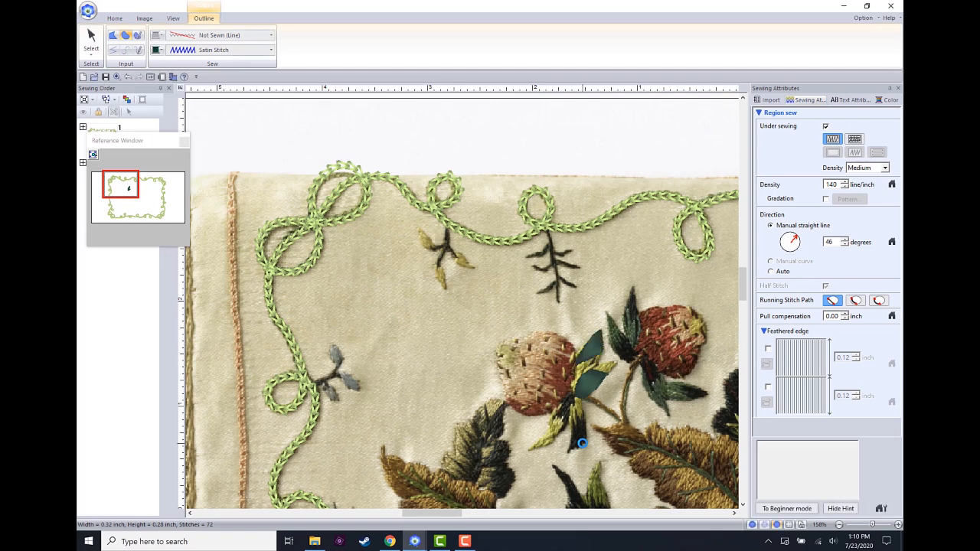
Step: Trace the two dark lower sepal sections of the pale pink strawberry as closed satin stitch shapes
{"action": "left_click", "coordinate": [571, 419]}
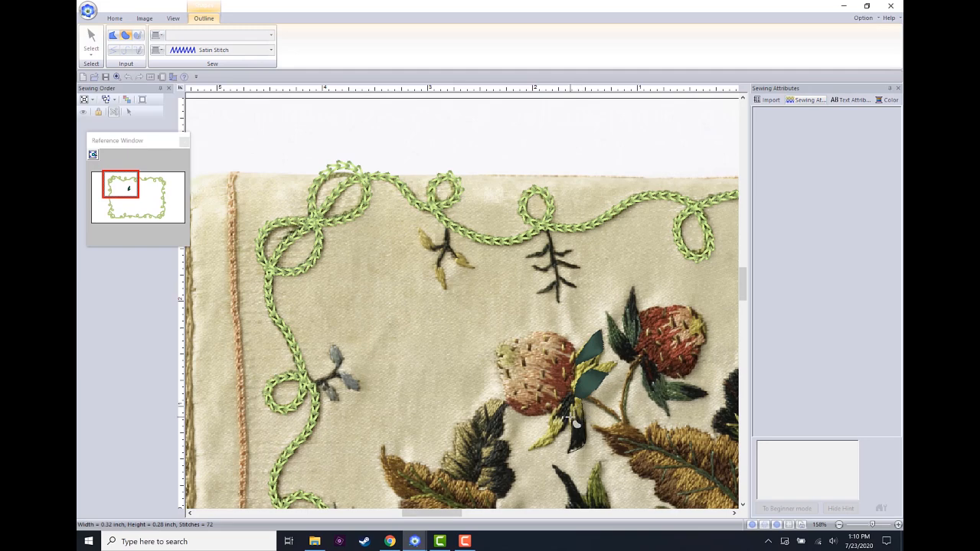
{"action": "double_click", "coordinate": [576, 424]}
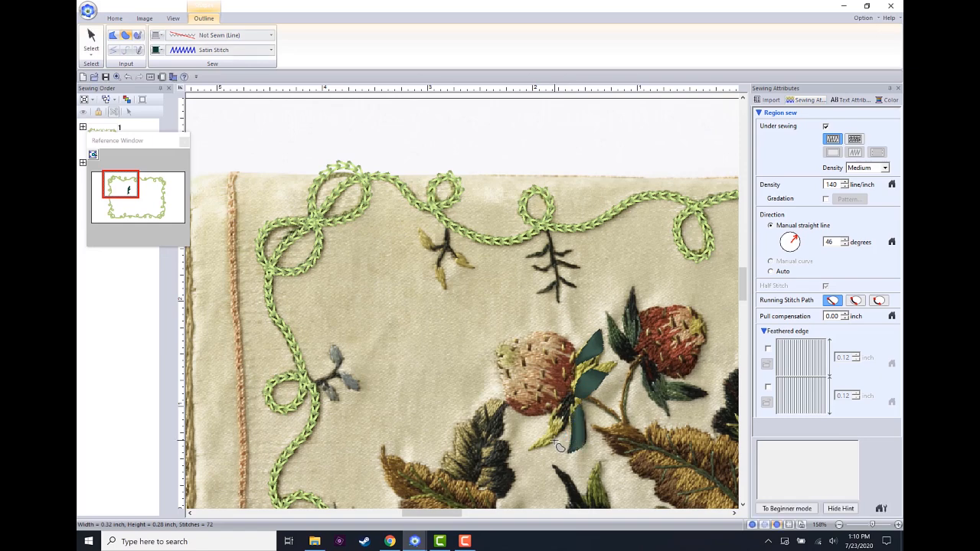
{"action": "left_click", "coordinate": [559, 437]}
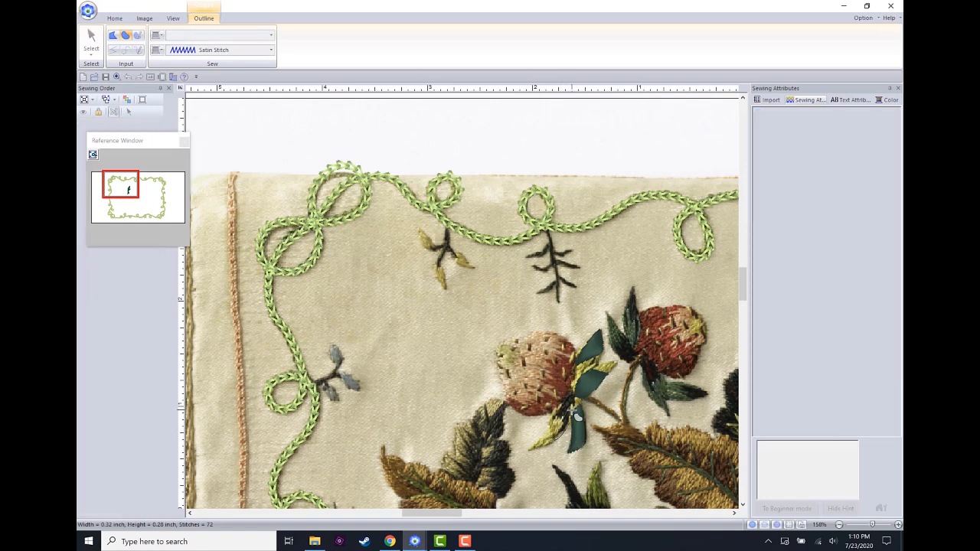
{"action": "double_click", "coordinate": [578, 416]}
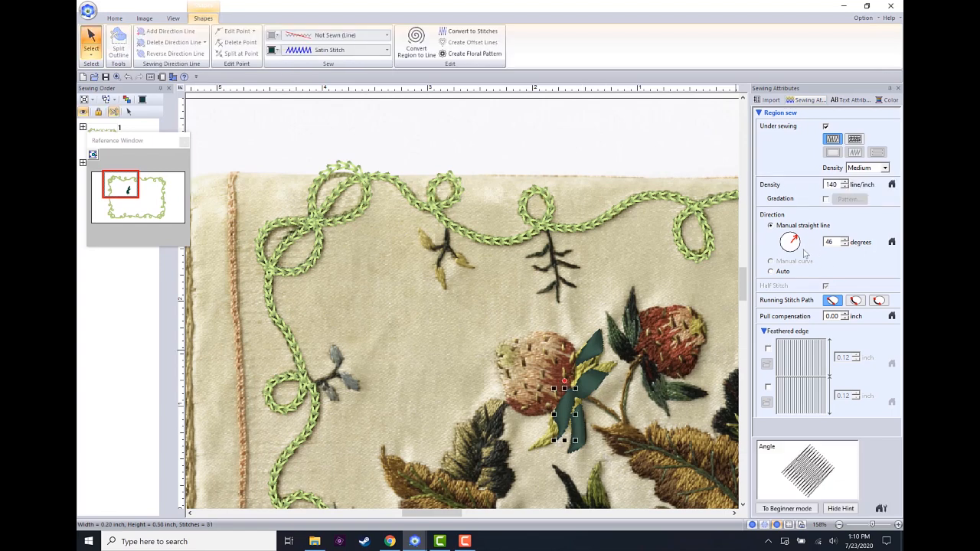
Step: Set the stitch direction of the lower-left dark sepal section to 77 degrees and the upper dark section's to 103 degrees
{"action": "left_click_drag", "start_coordinate": [797, 235], "coordinate": [791, 230]}
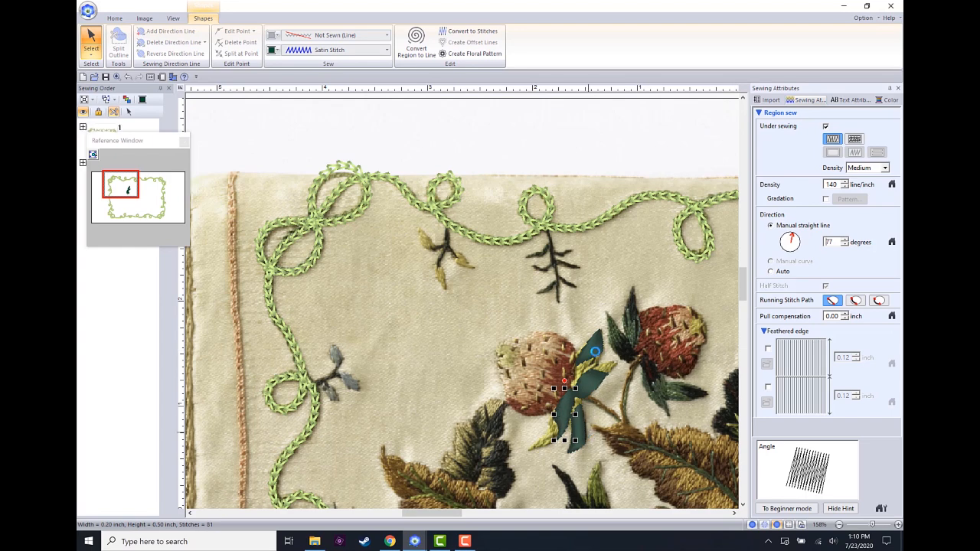
{"action": "left_click", "coordinate": [595, 352]}
{"action": "left_click_drag", "start_coordinate": [795, 235], "coordinate": [791, 229]}
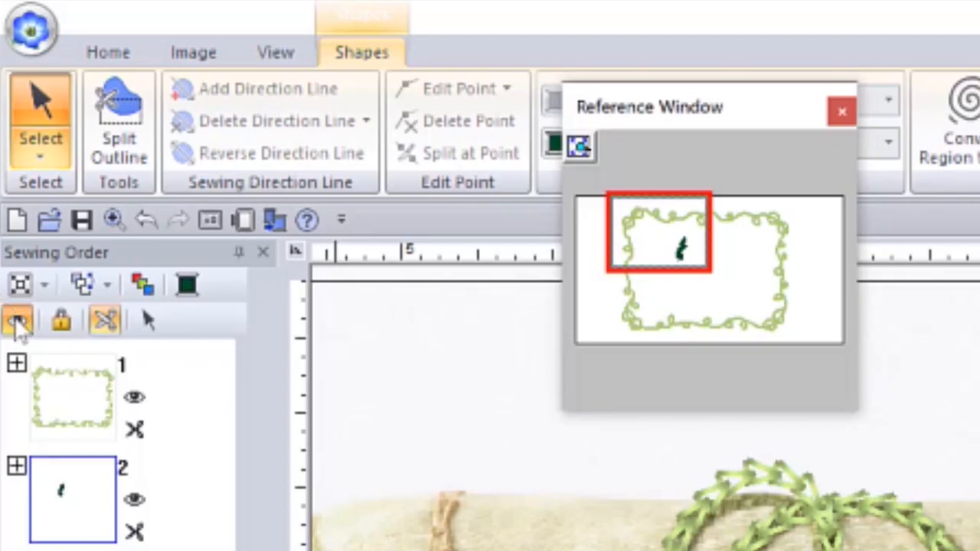
Step: Hide the dark sepal sections and trace the right-hand sepal's yellow-green highlight as a closed satin shape in Robison Anton Spruce 2279
{"action": "left_click", "coordinate": [82, 112]}
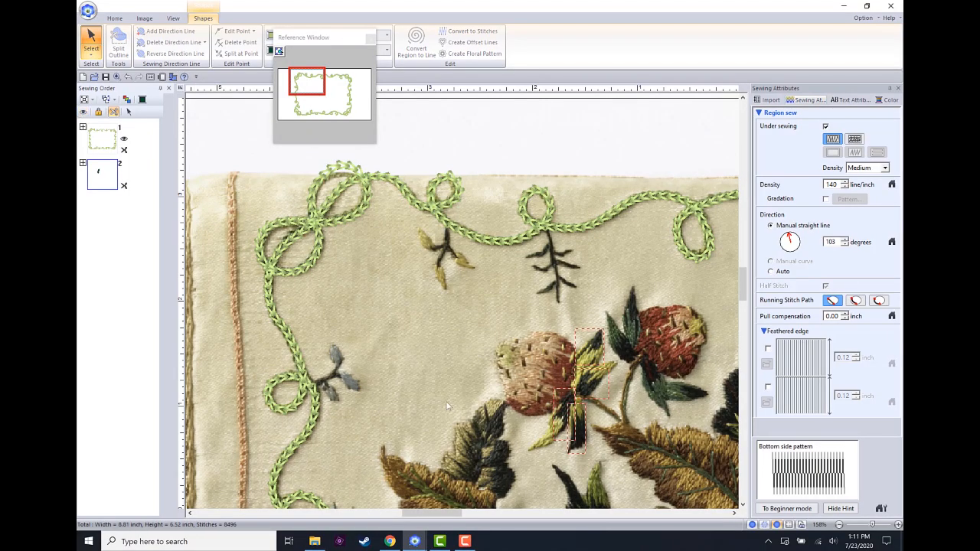
{"action": "left_click", "coordinate": [470, 335]}
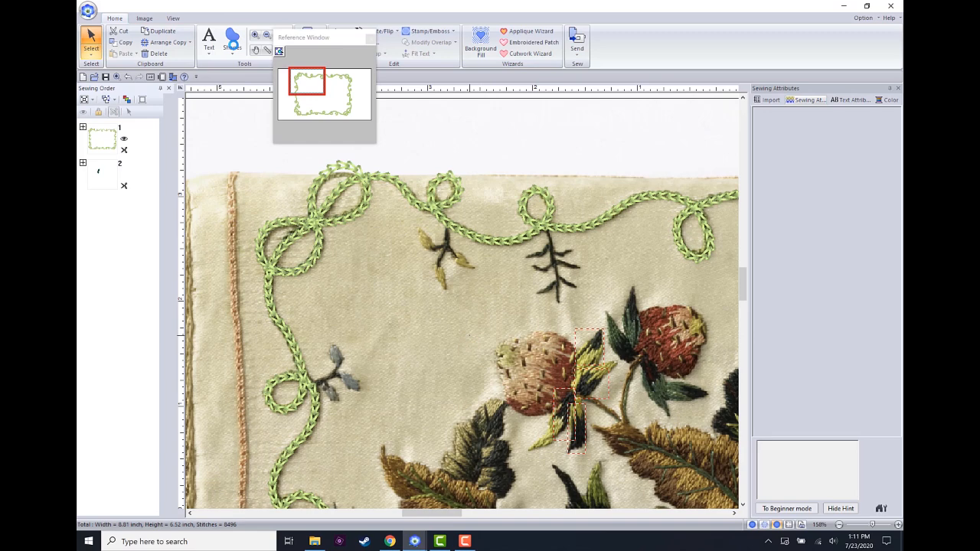
{"action": "left_click", "coordinate": [232, 44]}
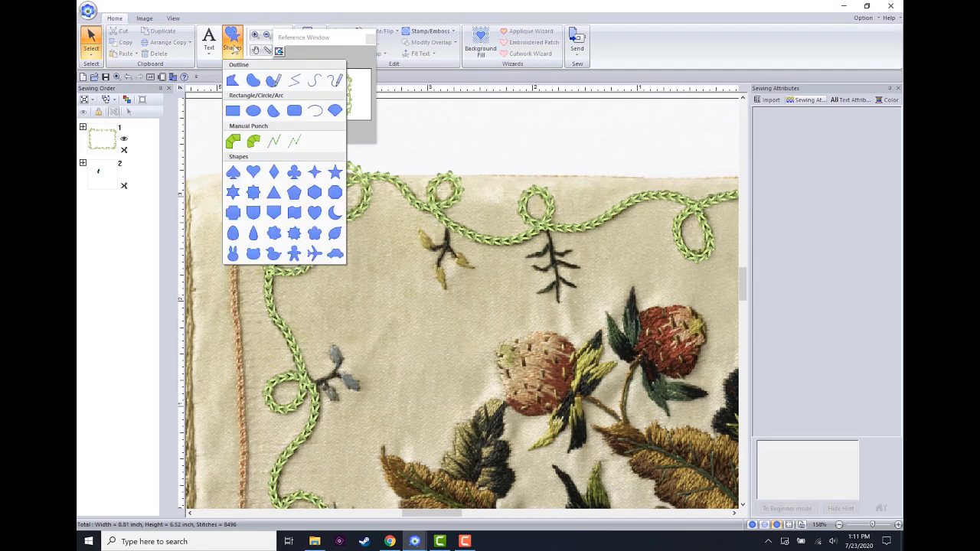
{"action": "left_click", "coordinate": [252, 82]}
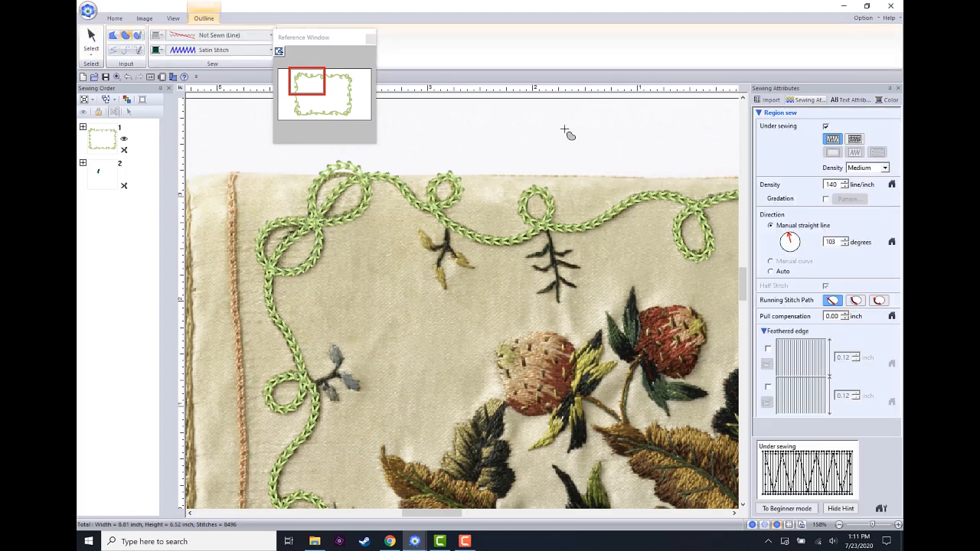
{"action": "left_click", "coordinate": [890, 100]}
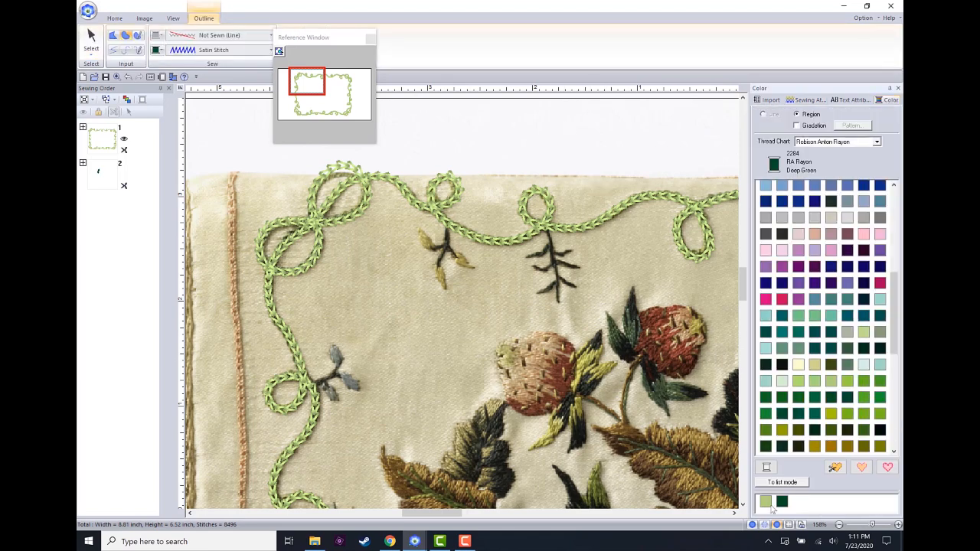
{"action": "left_click", "coordinate": [798, 384]}
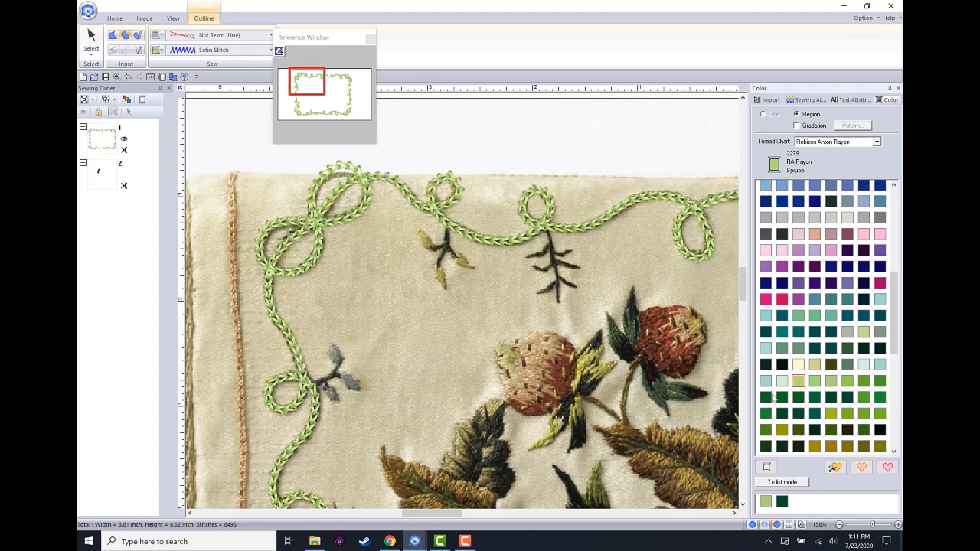
{"action": "left_click", "coordinate": [586, 376]}
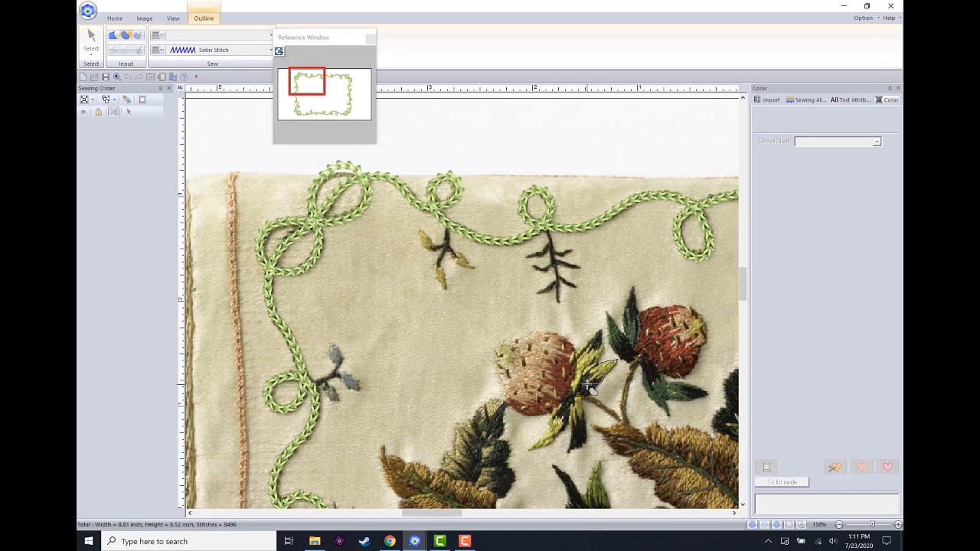
{"action": "double_click", "coordinate": [589, 380]}
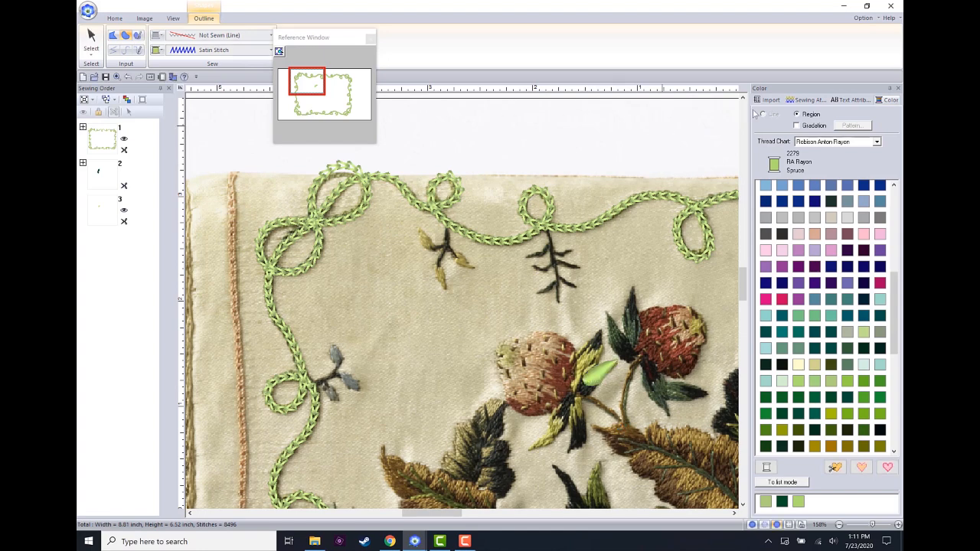
Step: Select the highlight shape, set its stitch direction to 37 degrees and turn off its under sewing
{"action": "left_click", "coordinate": [92, 38]}
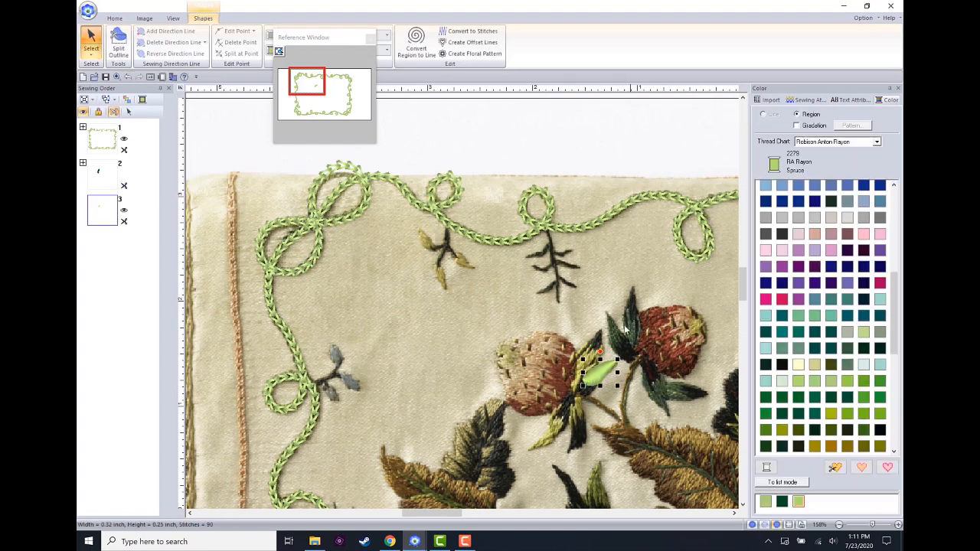
{"action": "left_click", "coordinate": [809, 99]}
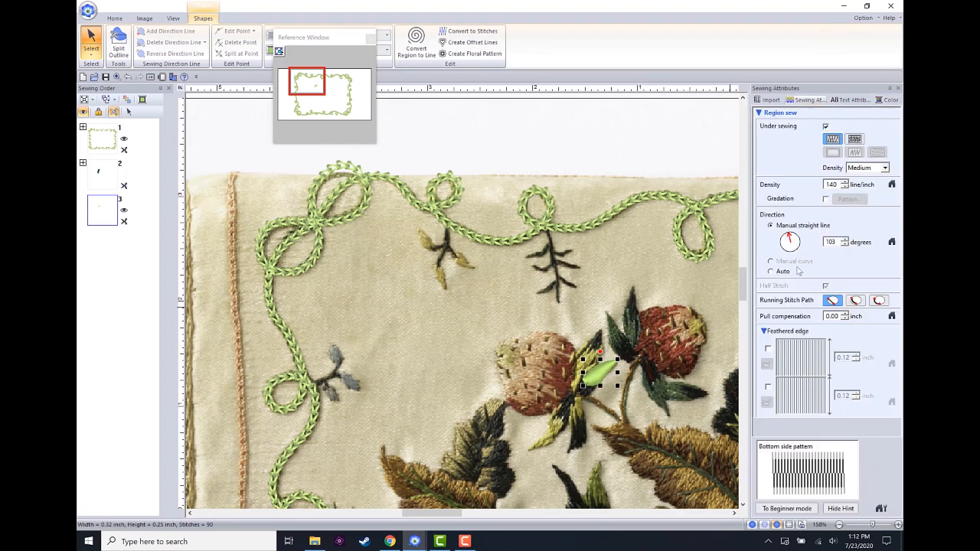
{"action": "mouse_move", "coordinate": [802, 239]}
{"action": "left_mouse_down"}
{"action": "mouse_move", "coordinate": [798, 226]}
{"action": "mouse_move", "coordinate": [808, 227]}
{"action": "left_mouse_up"}
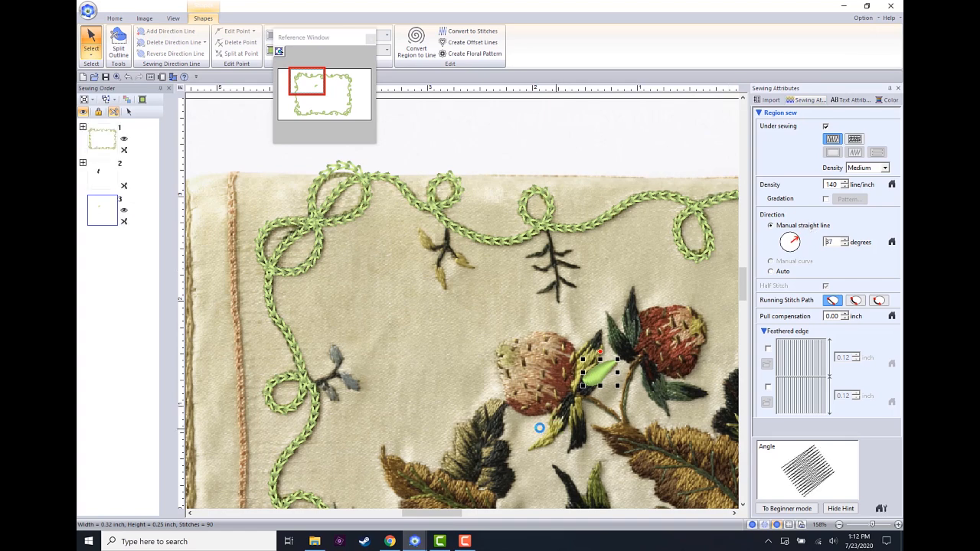
{"action": "left_click", "coordinate": [826, 127]}
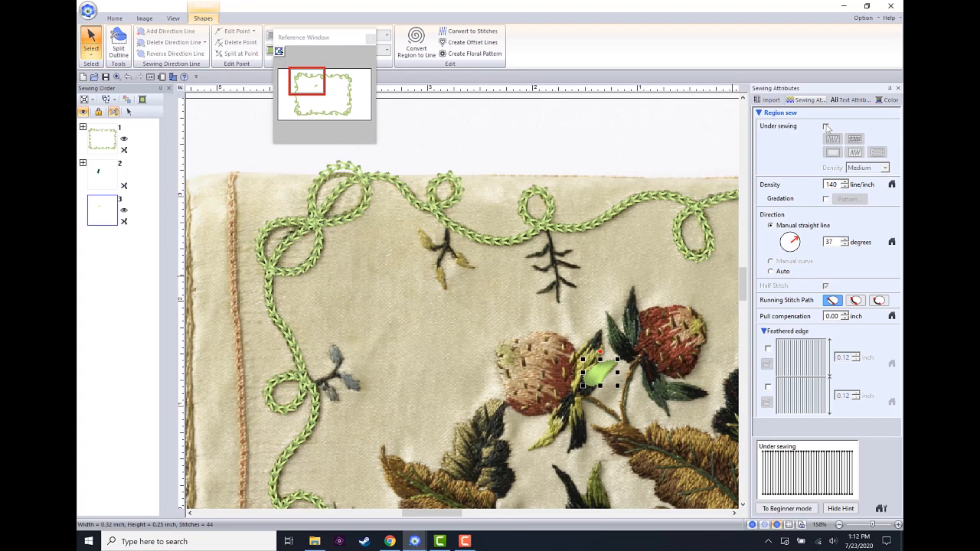
Step: Rotate the highlight's stitch direction to 224 degrees and feather its bottom side edge instead of the top one
{"action": "left_click", "coordinate": [769, 350]}
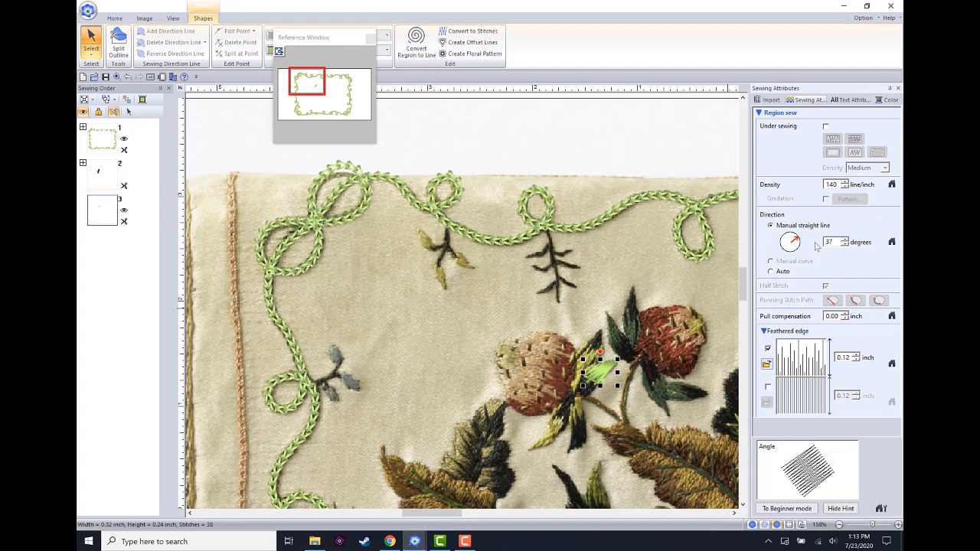
{"action": "left_click_drag", "start_coordinate": [795, 238], "coordinate": [768, 264]}
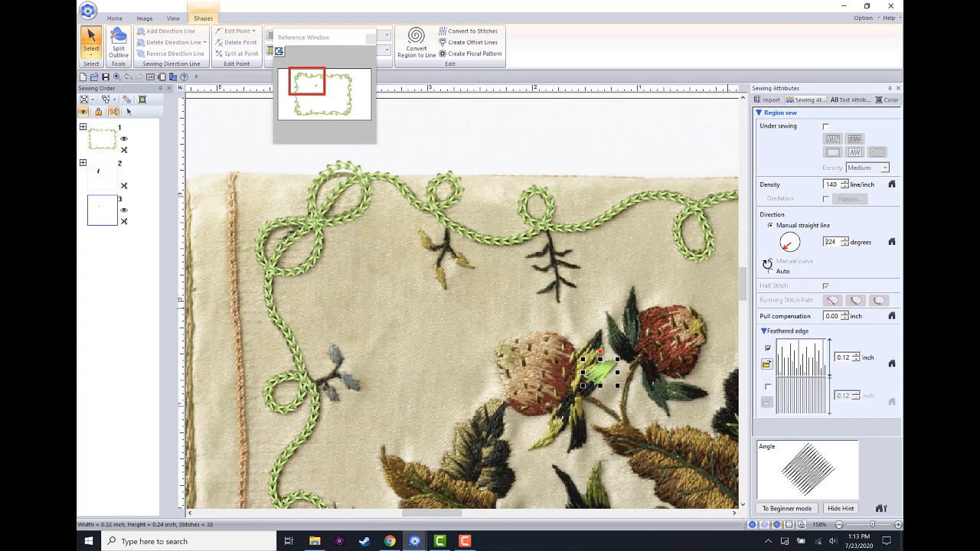
{"action": "left_click", "coordinate": [768, 349]}
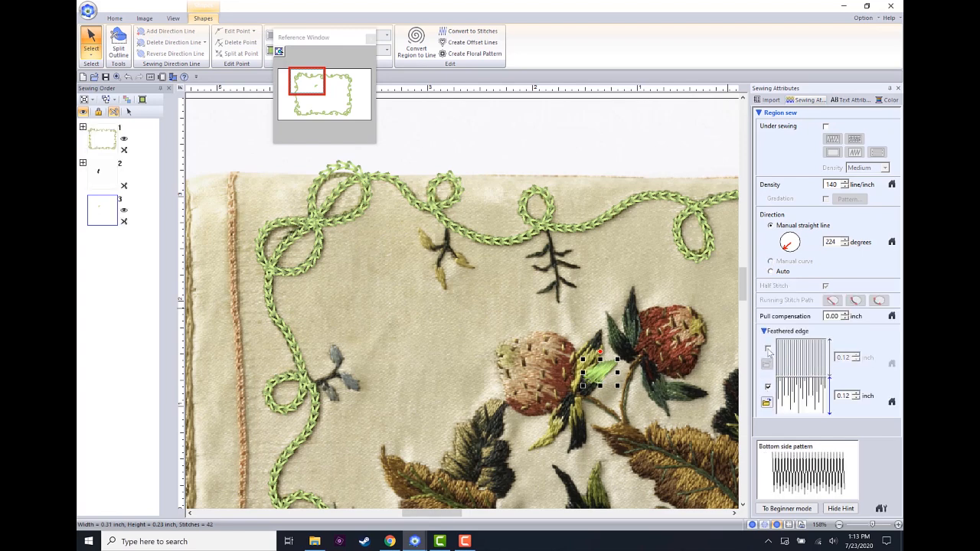
Step: Try several stitch directions for the feathered highlight and set it to 247 degrees
{"action": "left_click", "coordinate": [788, 252]}
{"action": "left_click", "coordinate": [791, 254]}
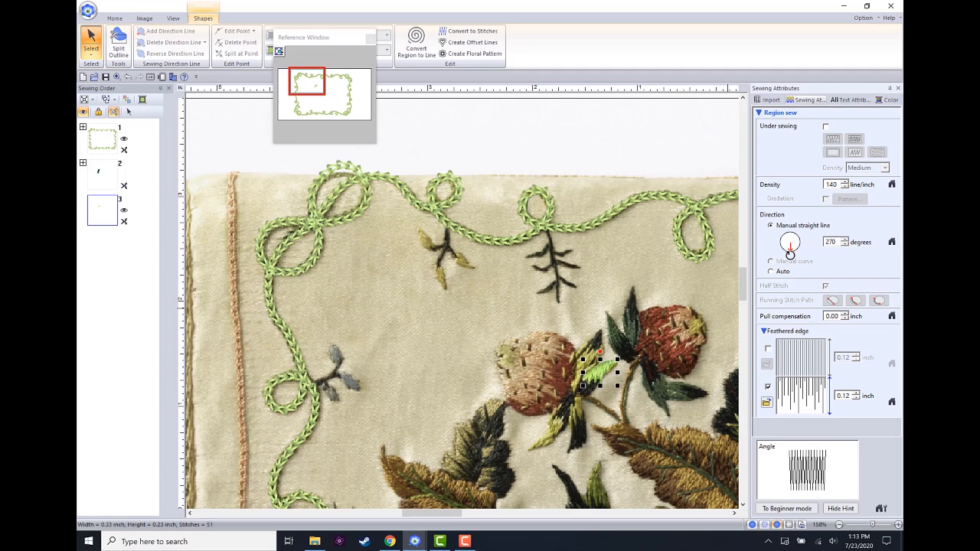
{"action": "left_click", "coordinate": [783, 250]}
{"action": "left_click_drag", "start_coordinate": [783, 249], "coordinate": [772, 242]}
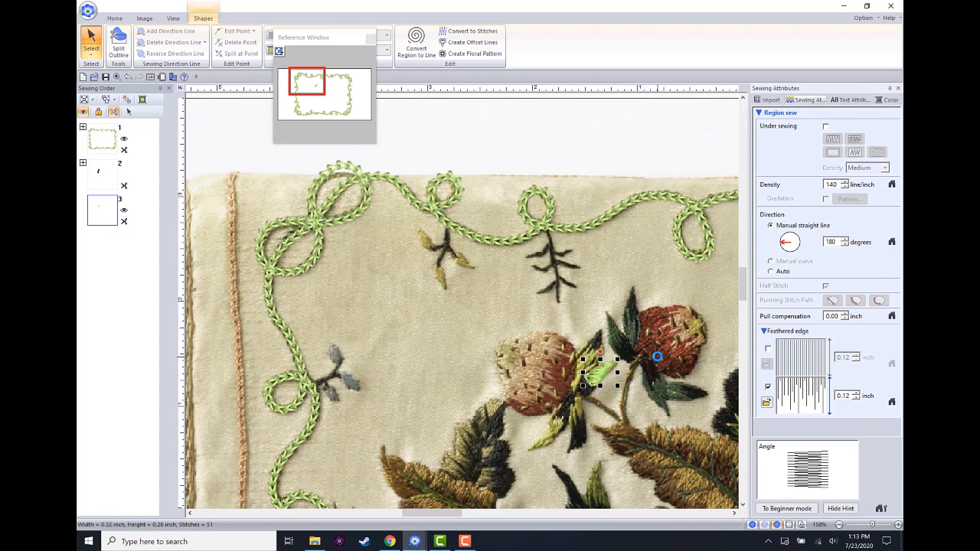
{"action": "left_click_drag", "start_coordinate": [782, 240], "coordinate": [780, 264]}
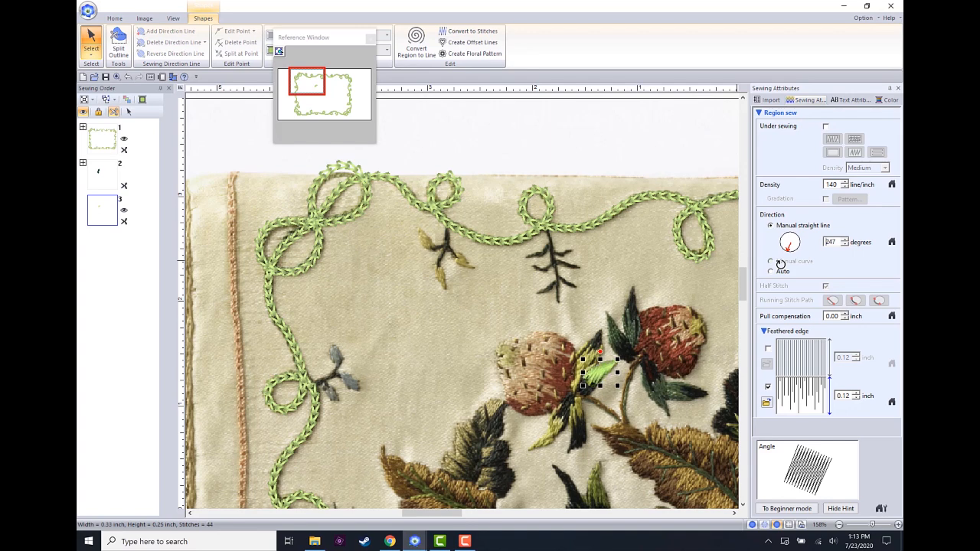
Step: Show the dark sepal group for comparison, hide both sepal colour groups and choose the Closed Curve shape again
{"action": "left_click", "coordinate": [98, 175]}
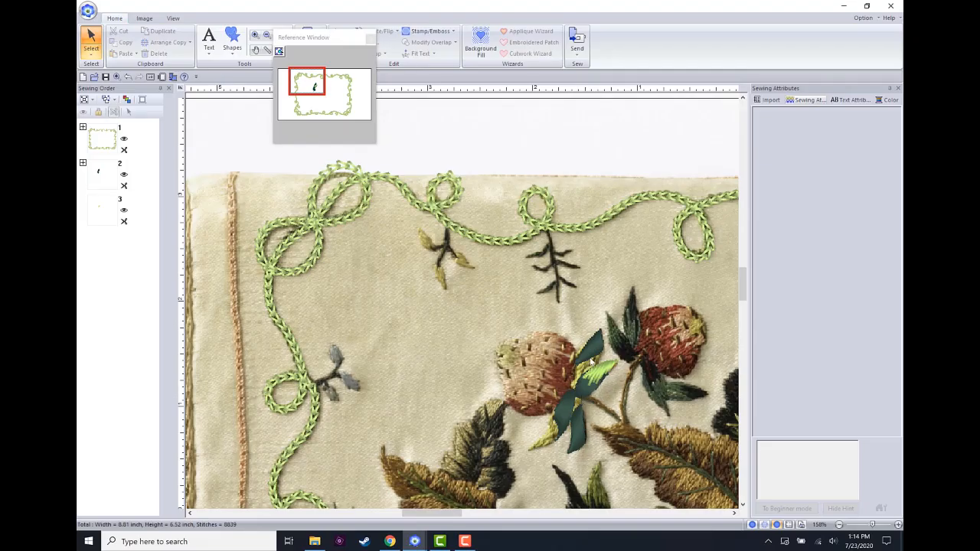
{"action": "left_click_drag", "start_coordinate": [137, 249], "coordinate": [84, 161]}
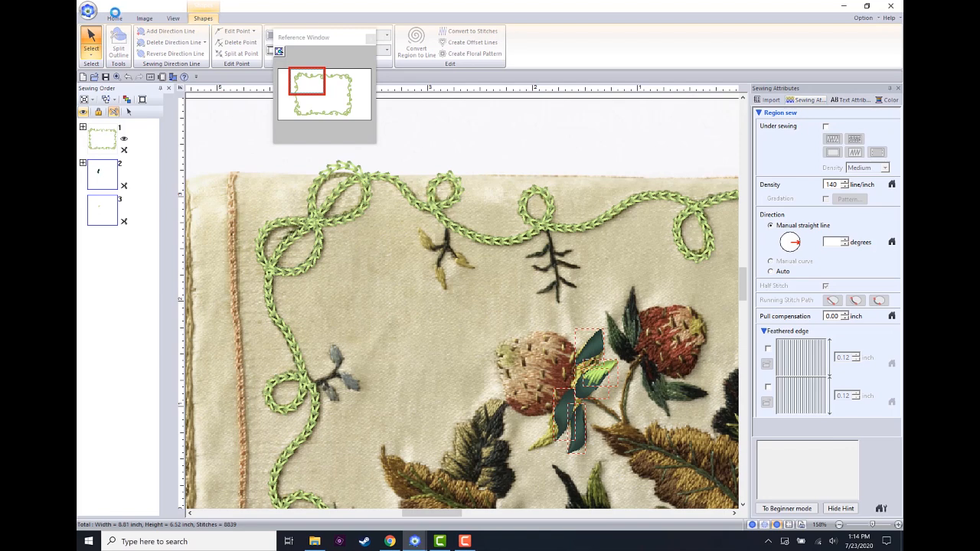
{"action": "left_click", "coordinate": [113, 18]}
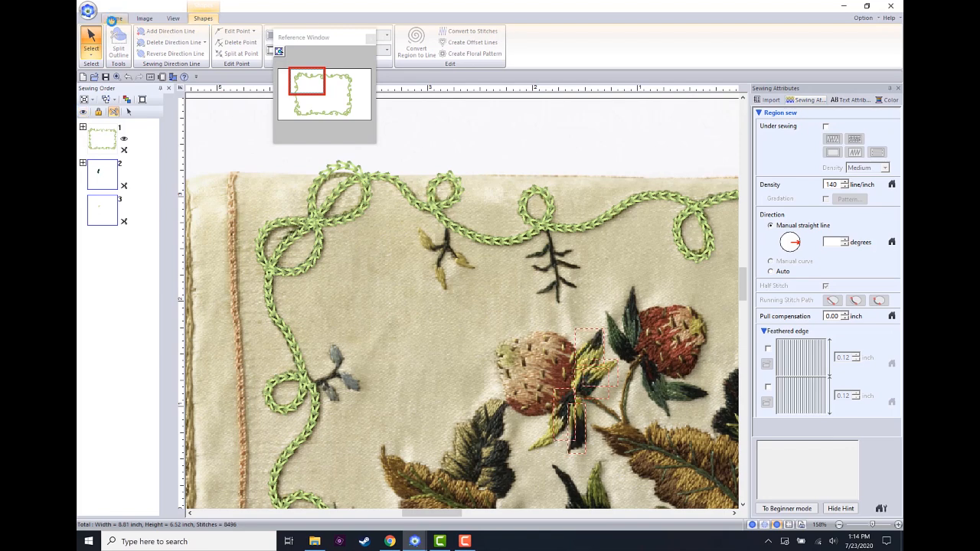
{"action": "left_click", "coordinate": [232, 40]}
{"action": "left_click", "coordinate": [254, 80]}
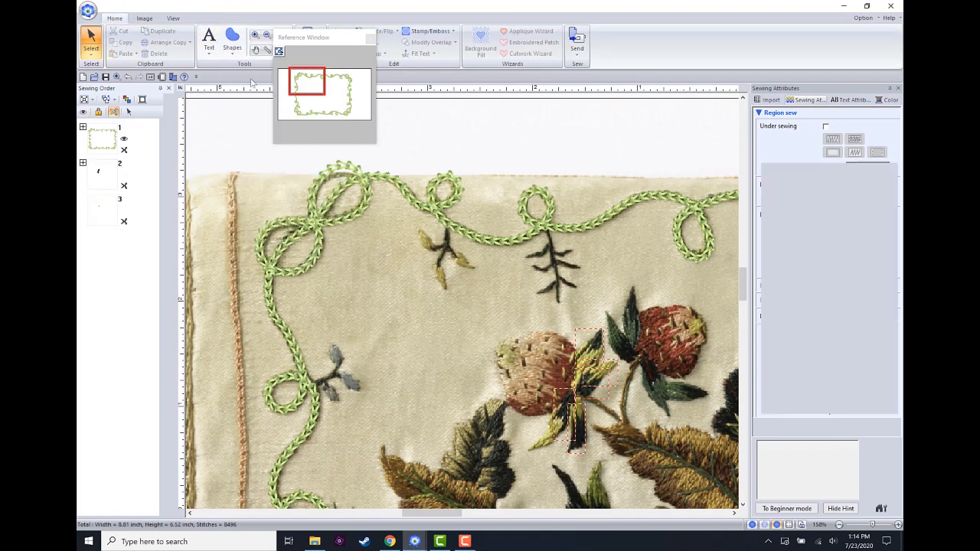
Step: Trace the upper, lower middle and lower-left yellow-green sepal highlights as closed satin stitch shapes
{"action": "left_click", "coordinate": [588, 344]}
{"action": "left_click", "coordinate": [602, 348]}
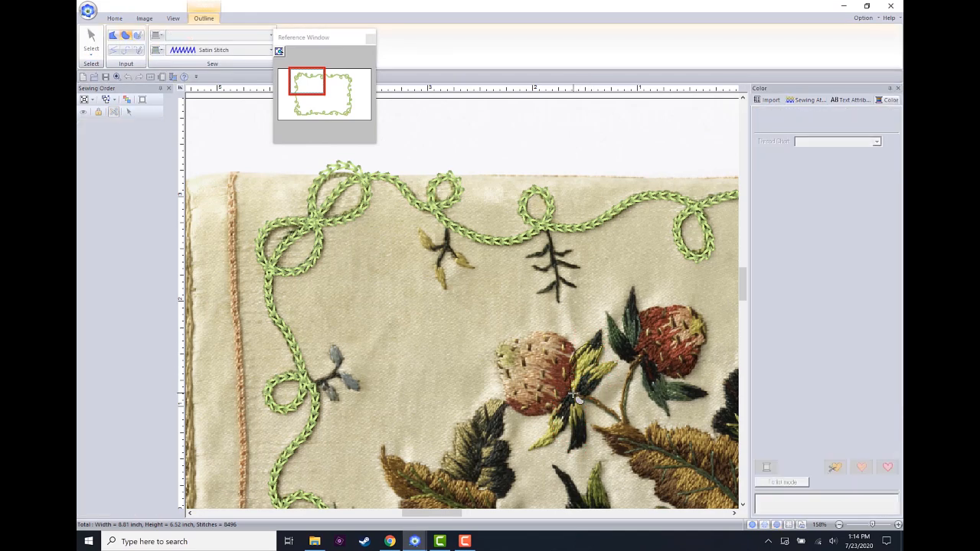
{"action": "left_click", "coordinate": [573, 393]}
{"action": "double_click", "coordinate": [576, 371]}
{"action": "left_click", "coordinate": [572, 401]}
{"action": "double_click", "coordinate": [574, 428]}
{"action": "left_click", "coordinate": [550, 419]}
{"action": "left_click", "coordinate": [532, 448]}
{"action": "double_click", "coordinate": [567, 422]}
Step: Set the lower-left highlight's stitch direction to 60 degrees and adjust the feathered edges of the lower-left and upper highlights
{"action": "left_click", "coordinate": [90, 38]}
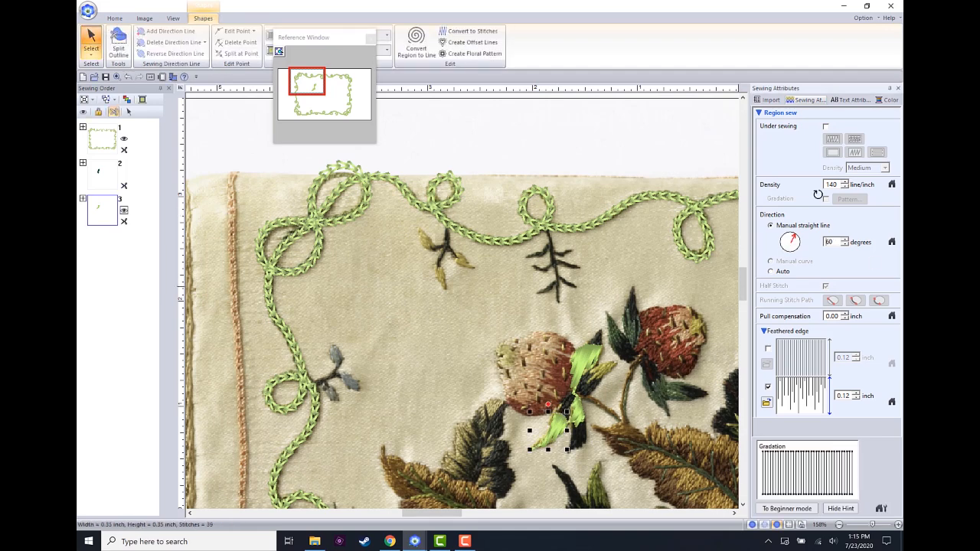
{"action": "left_click", "coordinate": [768, 350]}
{"action": "left_click", "coordinate": [585, 357]}
{"action": "left_click", "coordinate": [768, 387]}
Step: Select the dark and light sepal groups, show them together and clear the selection
{"action": "left_click_drag", "start_coordinate": [132, 167], "coordinate": [106, 235]}
{"action": "left_click", "coordinate": [83, 115]}
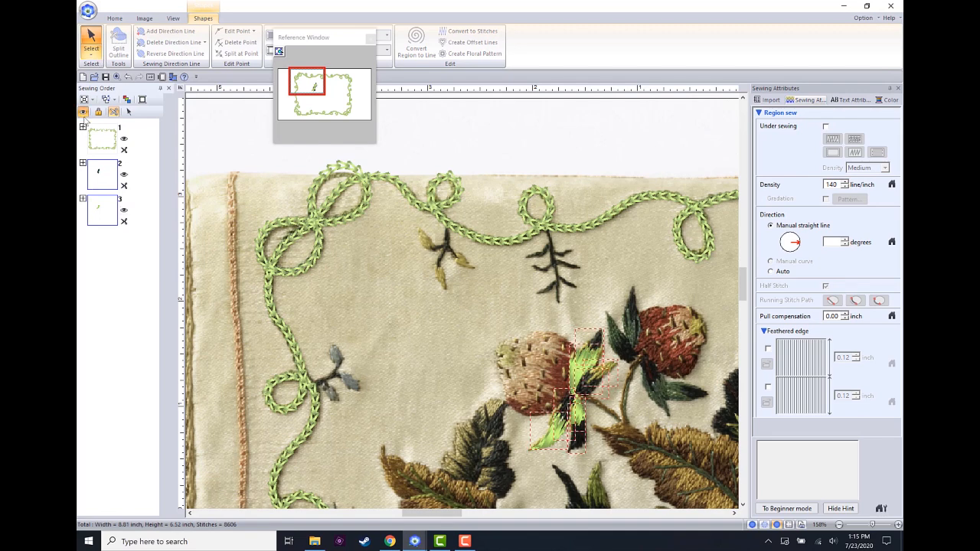
{"action": "left_click", "coordinate": [596, 440]}
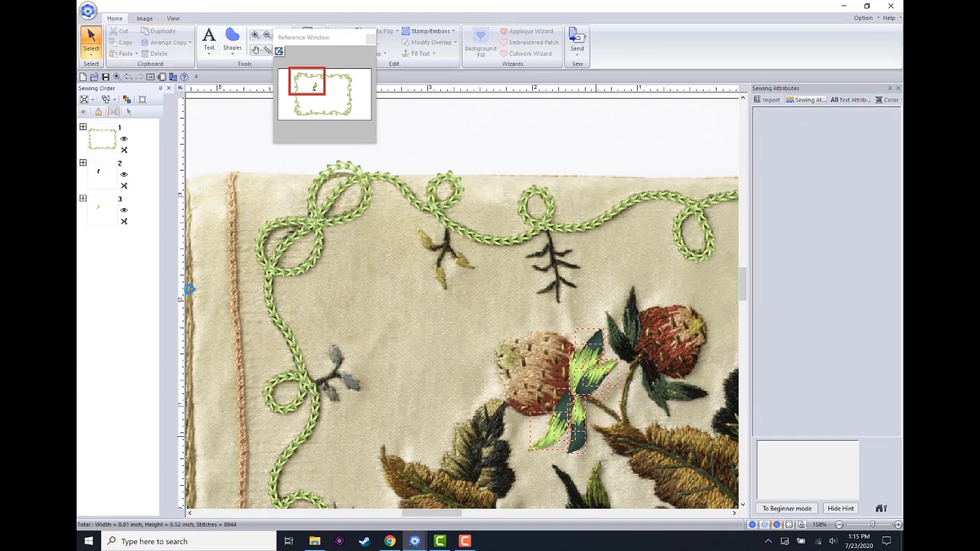
Step: Select the light sepal highlight group and change its thread to Robison Anton Lemon 2325
{"action": "left_click", "coordinate": [97, 218]}
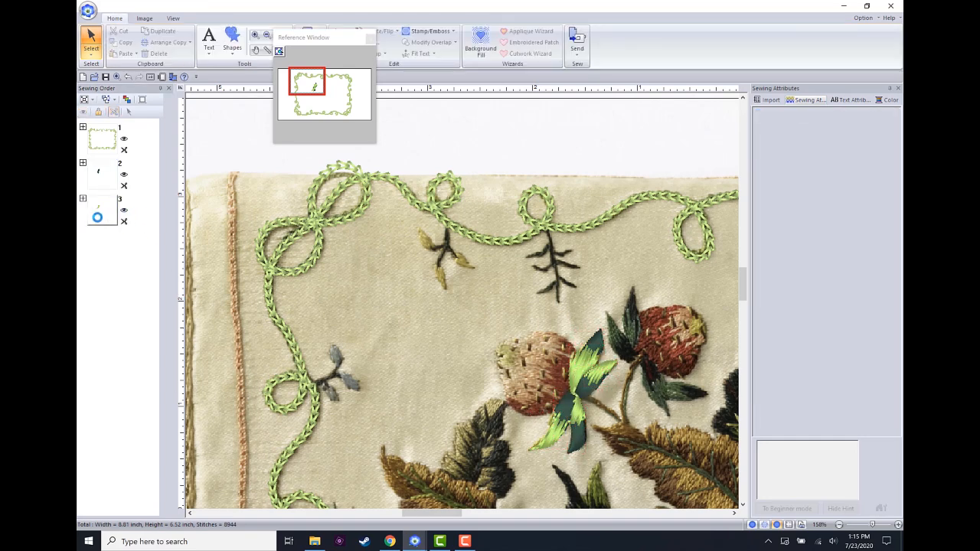
{"action": "left_click", "coordinate": [889, 99]}
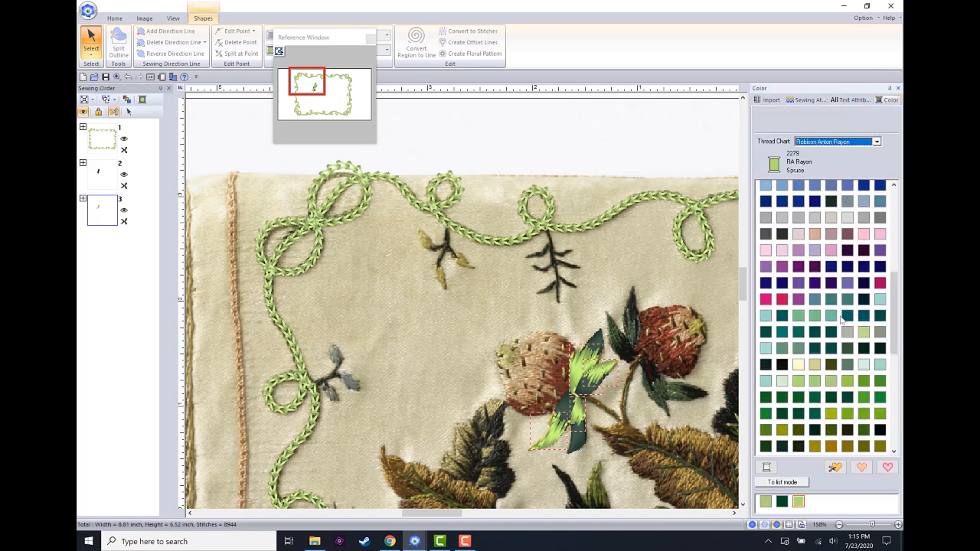
{"action": "left_click", "coordinate": [894, 242]}
{"action": "left_click_drag", "start_coordinate": [895, 242], "coordinate": [874, 365]}
{"action": "left_click", "coordinate": [815, 394]}
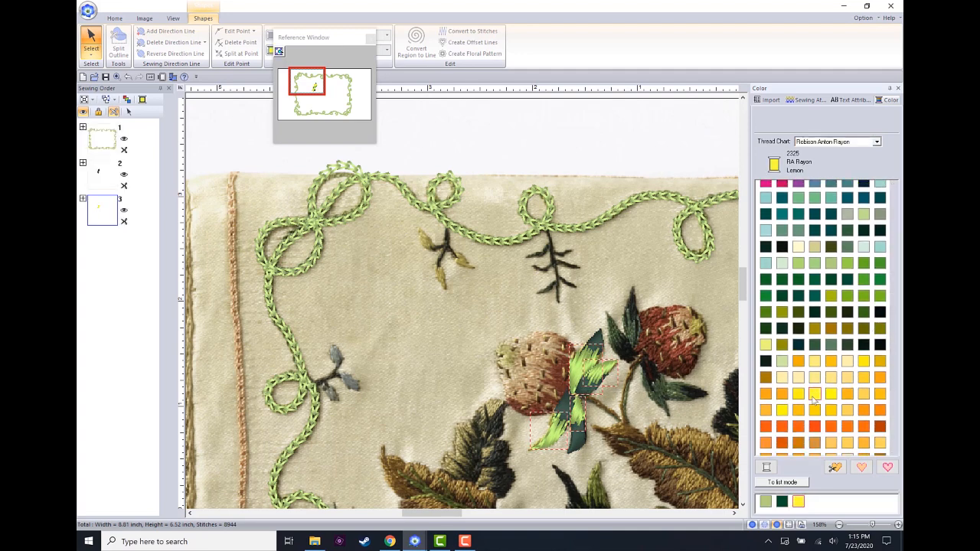
Step: Select all three groups in the sewing order and hide them to uncover the pocketbook photo
{"action": "left_click", "coordinate": [611, 427]}
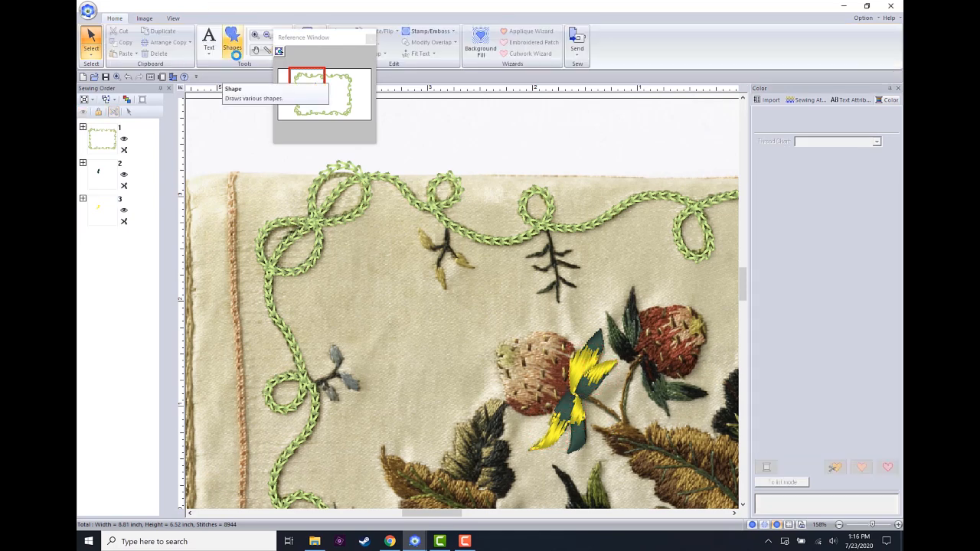
{"action": "left_click", "coordinate": [233, 46]}
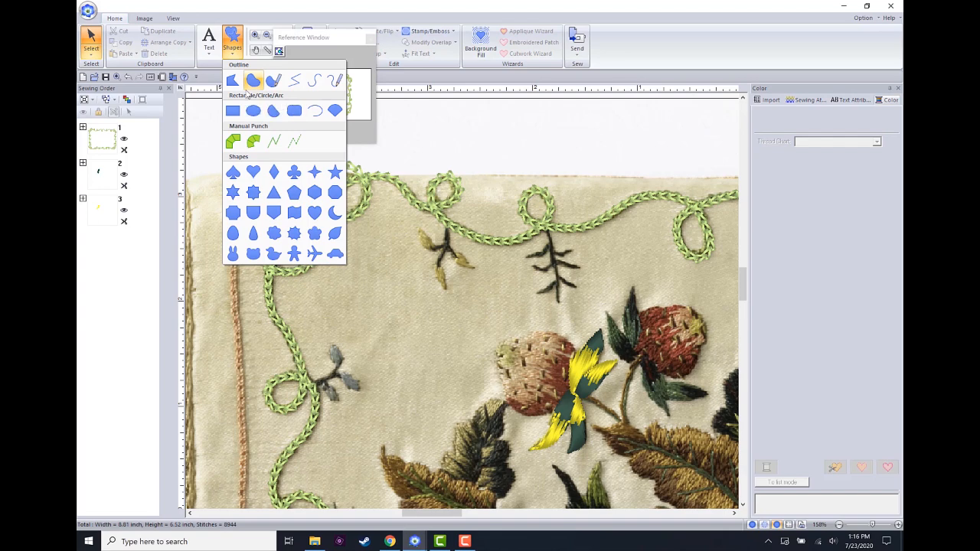
{"action": "left_click", "coordinate": [247, 88]}
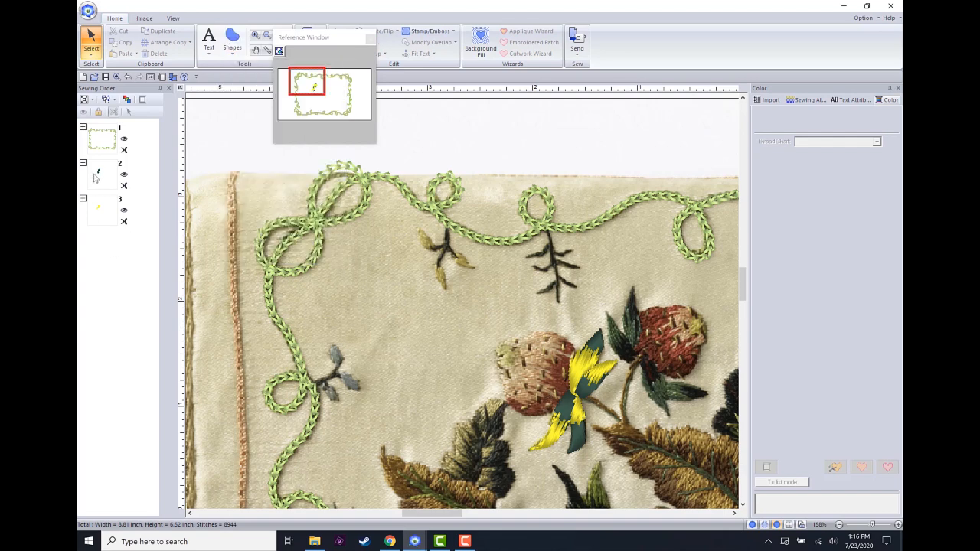
{"action": "left_click_drag", "start_coordinate": [121, 271], "coordinate": [123, 108]}
{"action": "left_click", "coordinate": [83, 113]}
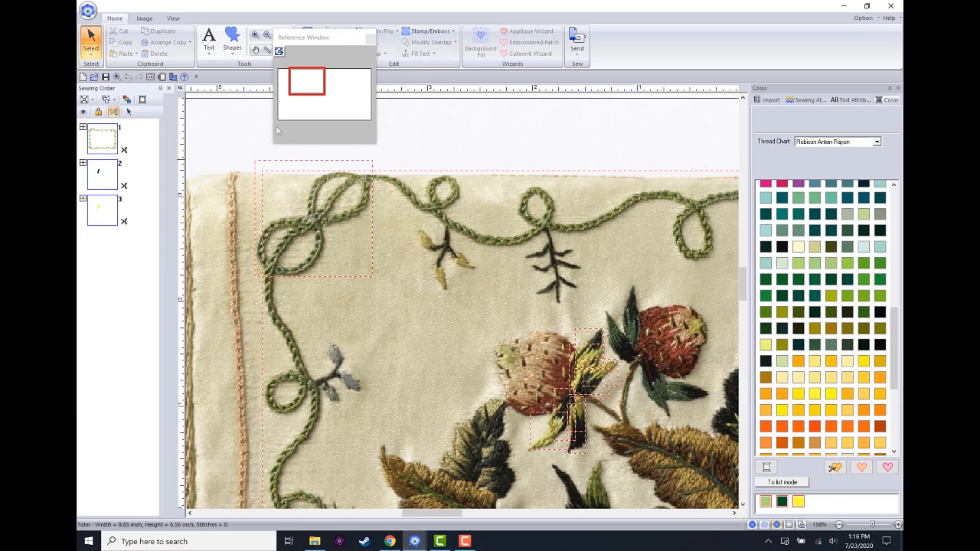
Step: Trace the red right and lower part of the left strawberry as a closed curved satin stitch shape in Robison Anton Auburn 2472
{"action": "left_click", "coordinate": [232, 42]}
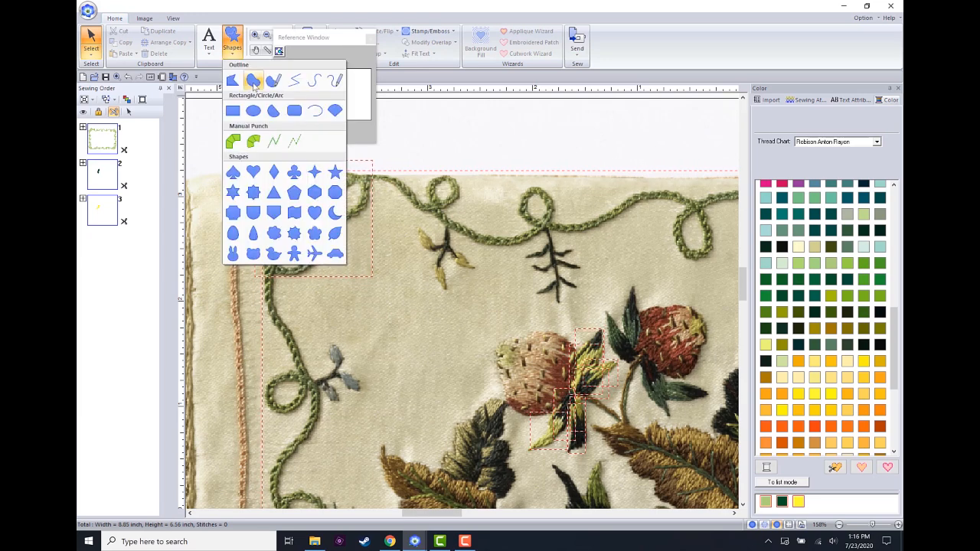
{"action": "left_click", "coordinate": [254, 82]}
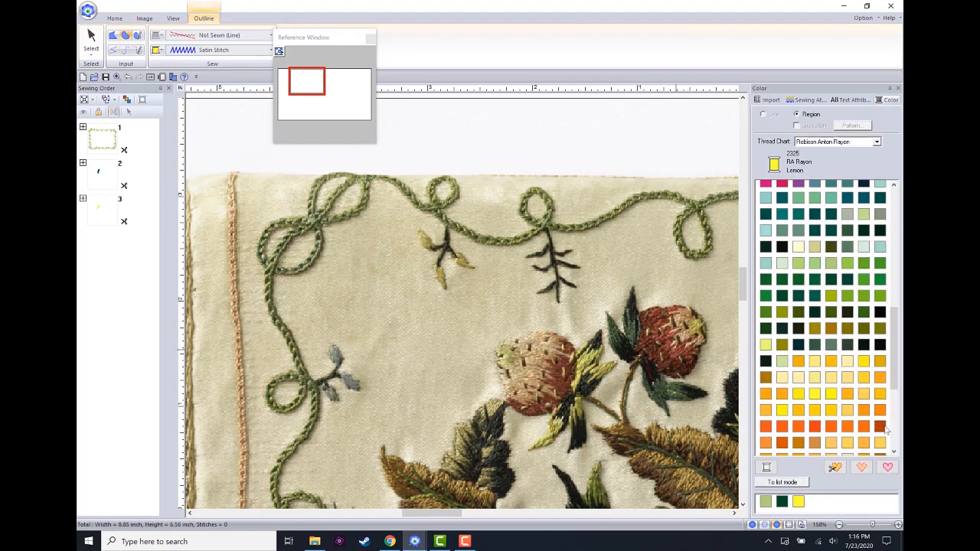
{"action": "scroll", "coordinate": [894, 437], "scroll_direction": "down", "scroll_amount": 5}
{"action": "left_click", "coordinate": [864, 282]}
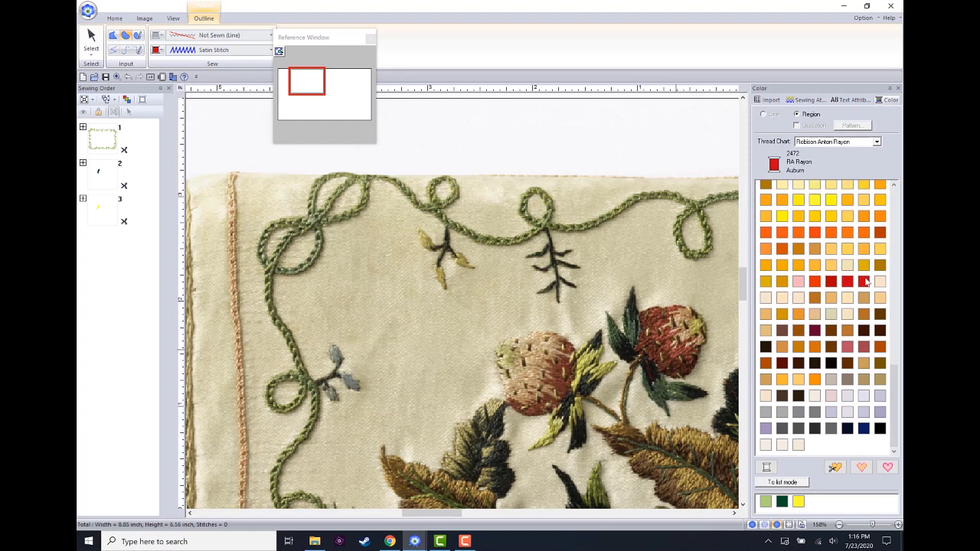
{"action": "left_click", "coordinate": [552, 333]}
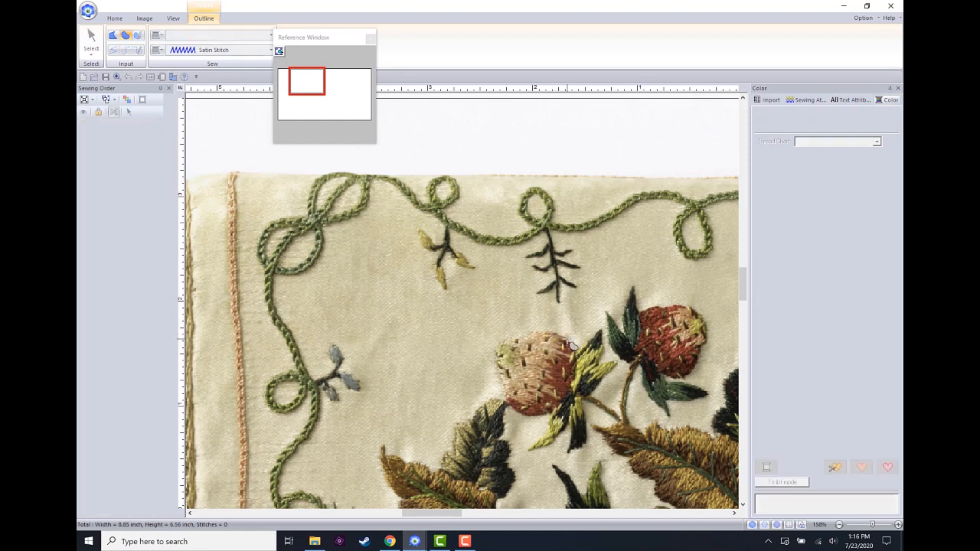
{"action": "left_click", "coordinate": [574, 349]}
{"action": "left_click", "coordinate": [563, 406]}
{"action": "left_click", "coordinate": [538, 416]}
{"action": "left_click", "coordinate": [507, 404]}
{"action": "left_click", "coordinate": [505, 391]}
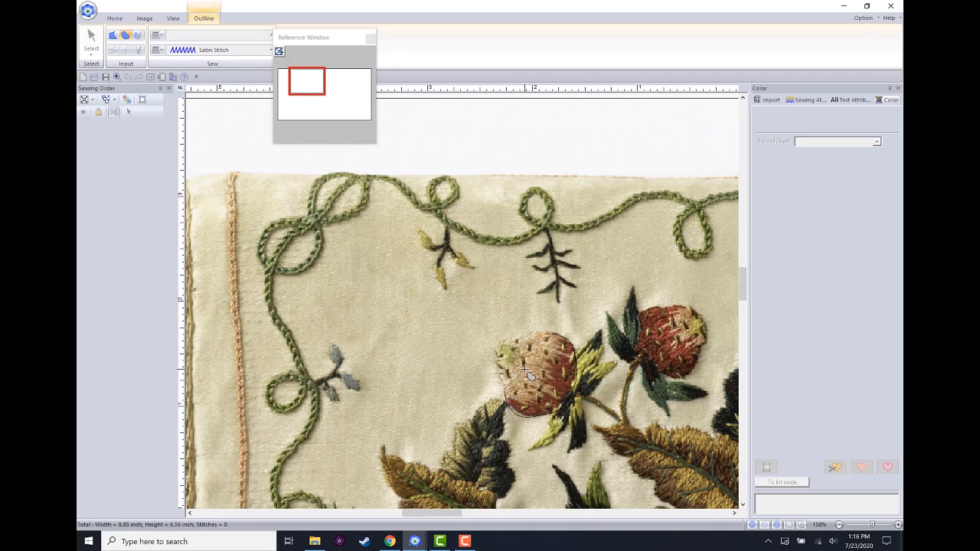
{"action": "double_click", "coordinate": [557, 340]}
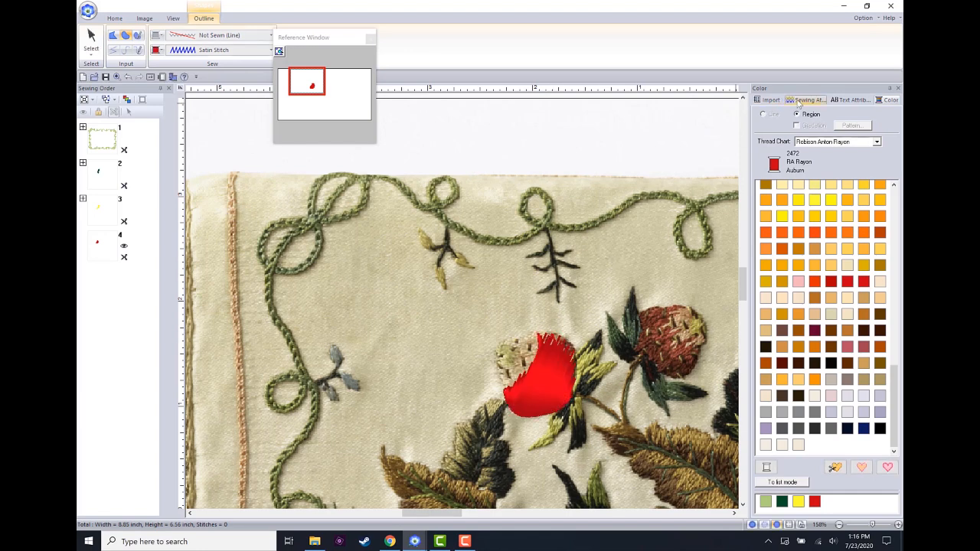
Step: Set the red strawberry shape's stitch direction to 163 degrees without feathering and change its thread to Robison Anton Terra Cotta 2334
{"action": "left_click", "coordinate": [798, 101]}
{"action": "left_click_drag", "start_coordinate": [784, 247], "coordinate": [764, 234]}
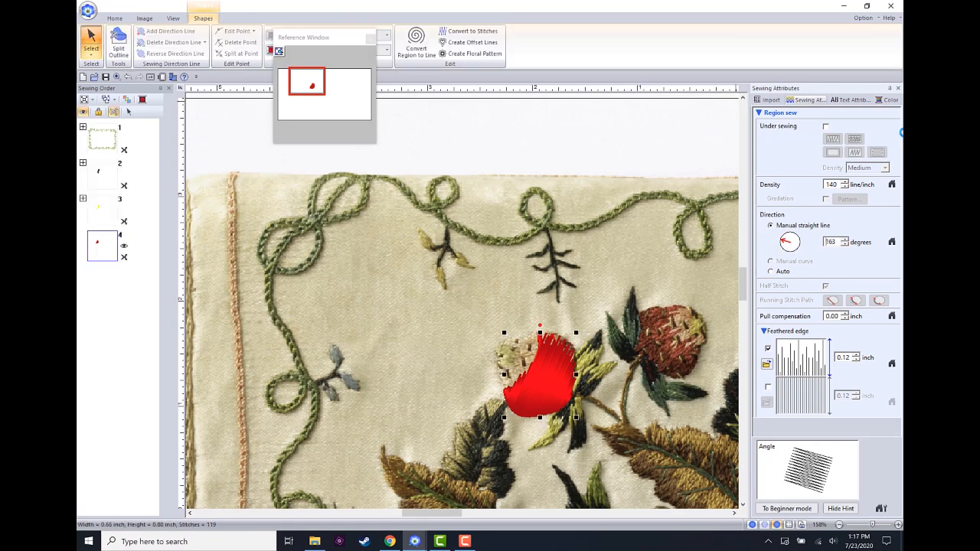
{"action": "left_click", "coordinate": [890, 100]}
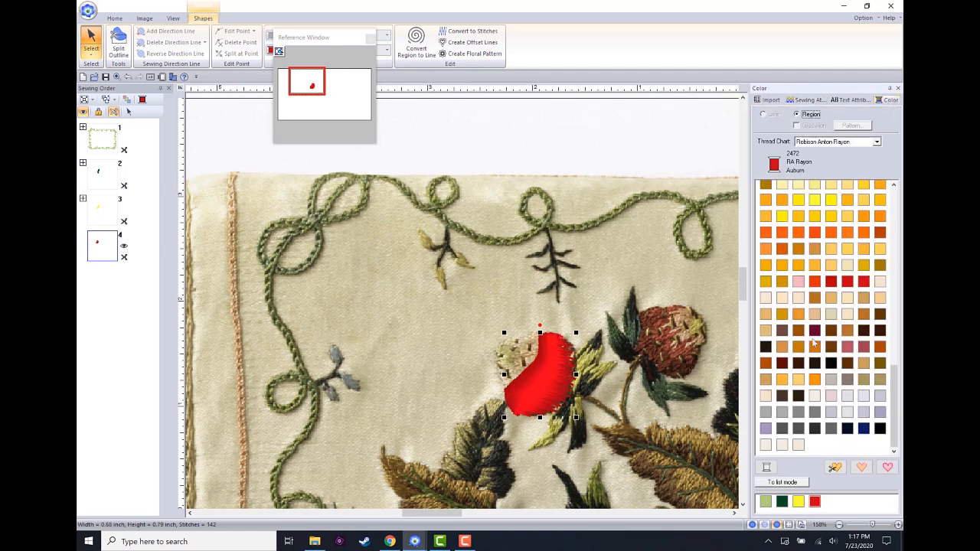
{"action": "left_click", "coordinate": [848, 282]}
Step: Turn on under sewing for the red strawberry shape and hide the shape
{"action": "left_click", "coordinate": [797, 101]}
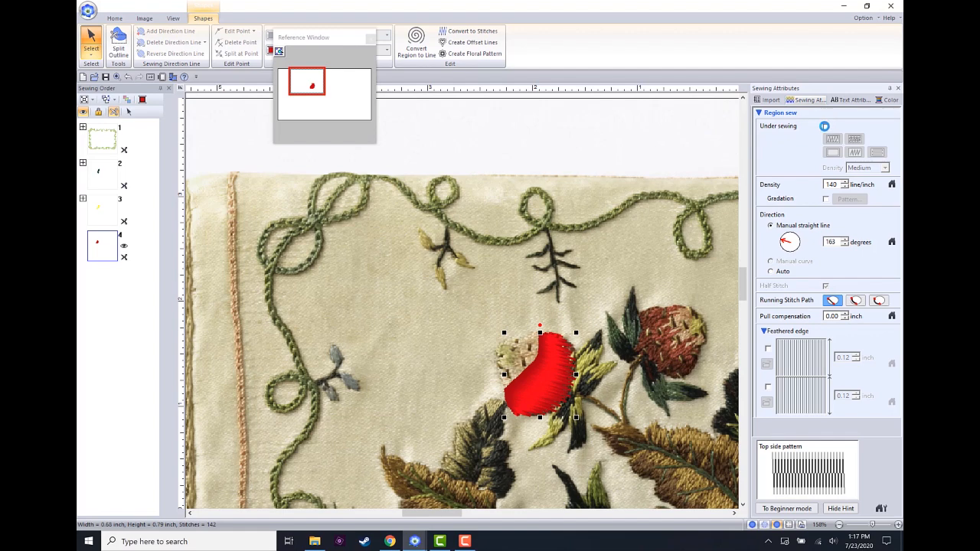
{"action": "left_click", "coordinate": [827, 126]}
{"action": "left_click", "coordinate": [887, 100]}
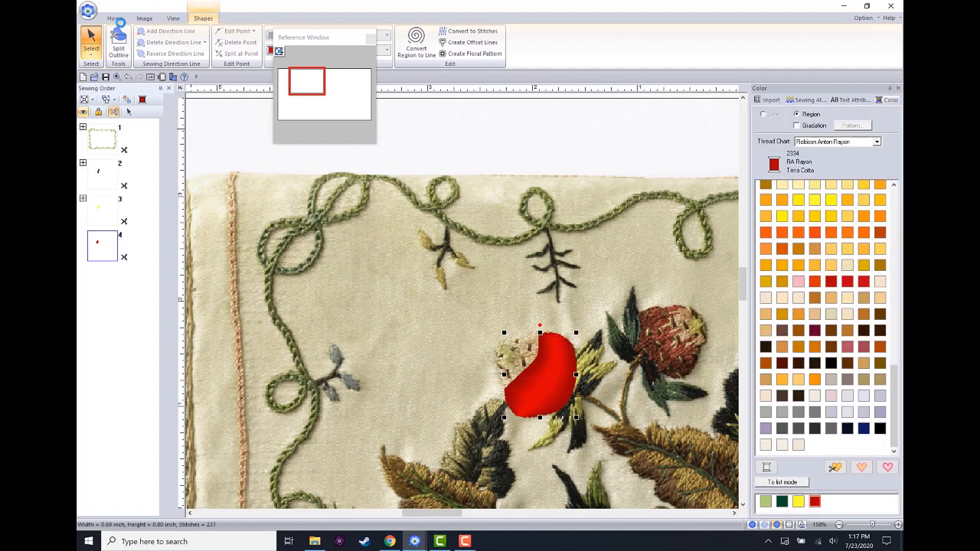
Step: Trace the lighter peach area of the left strawberry as a closed curved satin stitch shape, overlapping the red area
{"action": "left_click", "coordinate": [115, 17]}
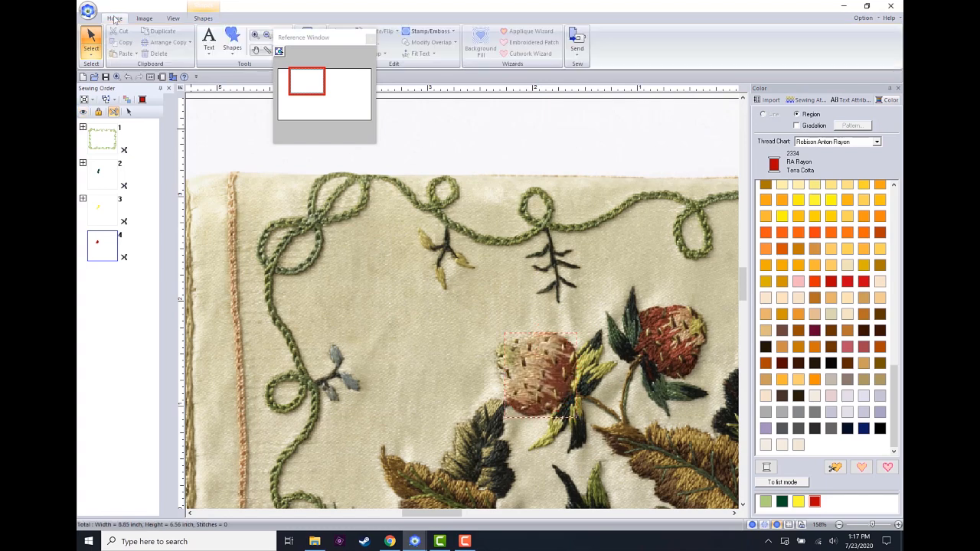
{"action": "left_click", "coordinate": [232, 40]}
{"action": "left_click", "coordinate": [253, 84]}
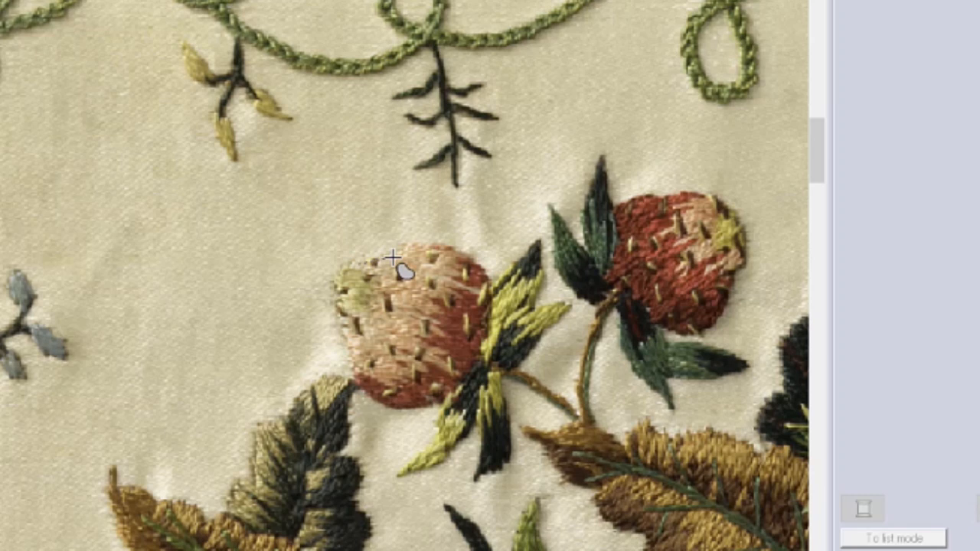
{"action": "left_click", "coordinate": [417, 244]}
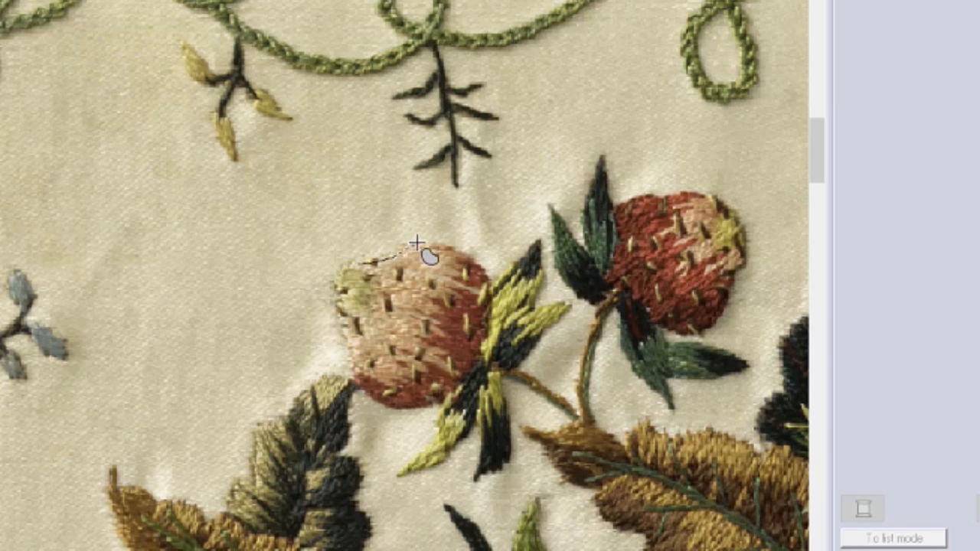
{"action": "left_click", "coordinate": [468, 257]}
{"action": "left_click", "coordinate": [468, 287]}
{"action": "left_click", "coordinate": [451, 307]}
{"action": "left_click", "coordinate": [444, 335]}
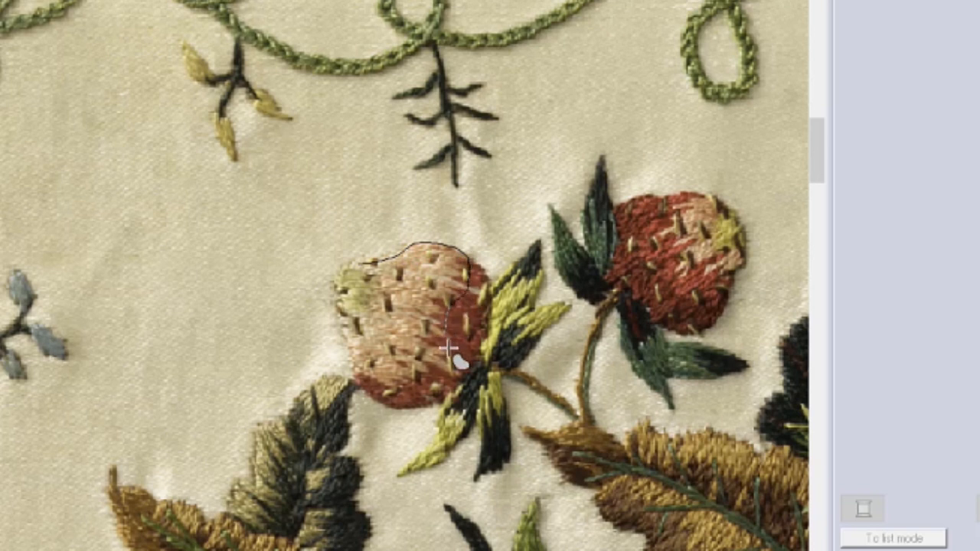
{"action": "left_click", "coordinate": [454, 362]}
{"action": "left_click", "coordinate": [445, 376]}
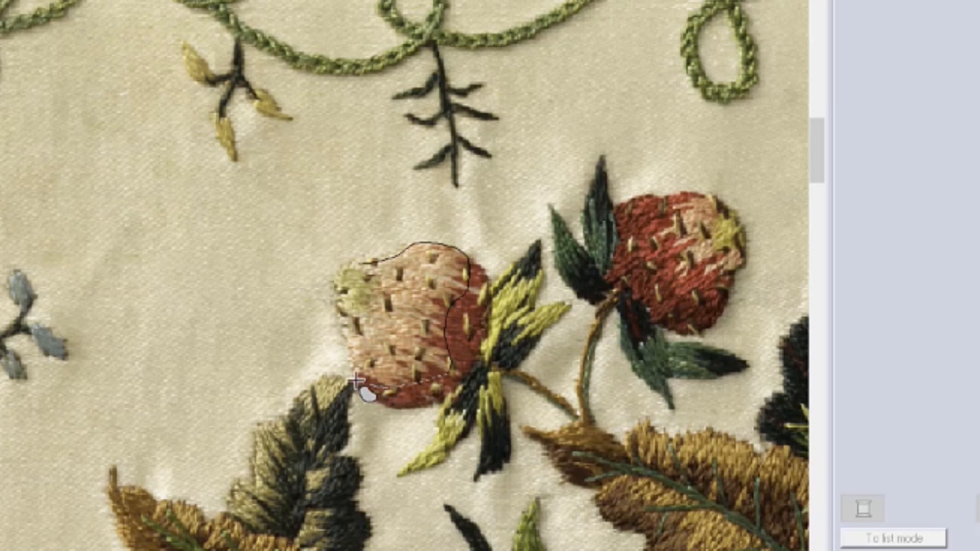
{"action": "left_click", "coordinate": [354, 379]}
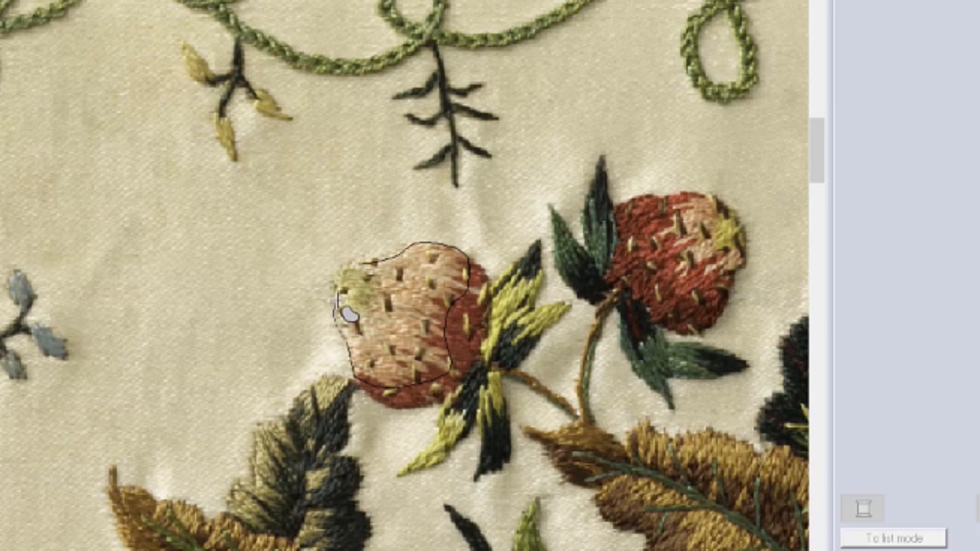
{"action": "left_click", "coordinate": [335, 299]}
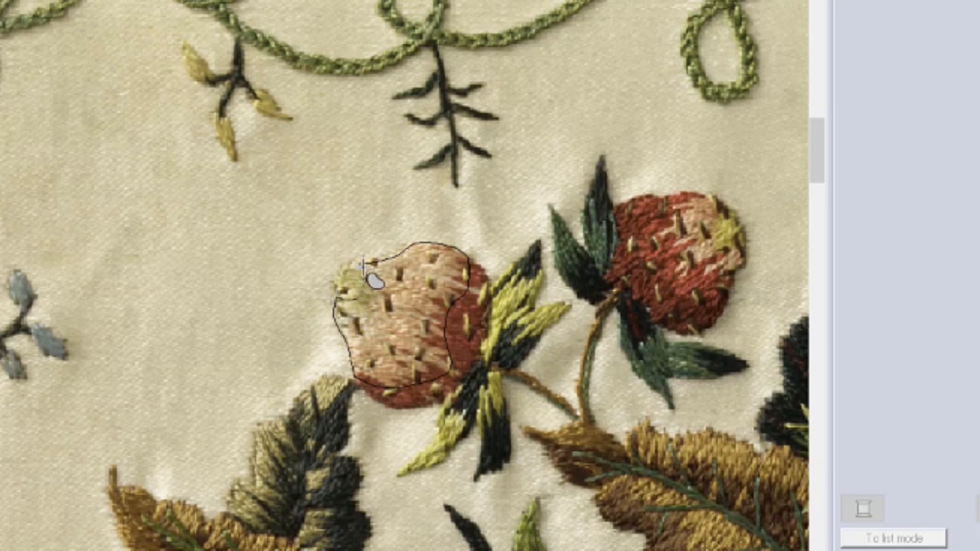
{"action": "double_click", "coordinate": [364, 267]}
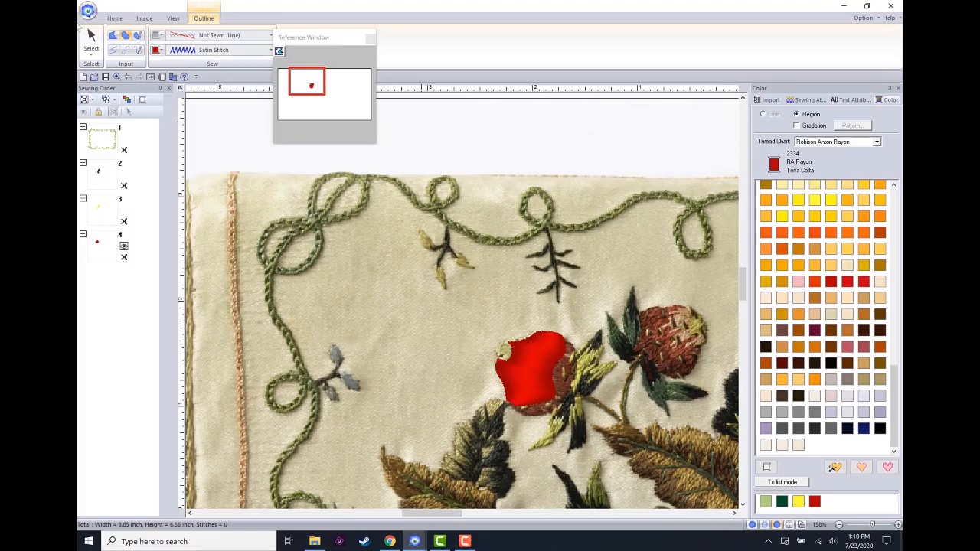
Step: Change the newly traced strawberry shape's thread to light pink and turn off its under sewing
{"action": "left_click", "coordinate": [90, 36]}
{"action": "left_click", "coordinate": [528, 364]}
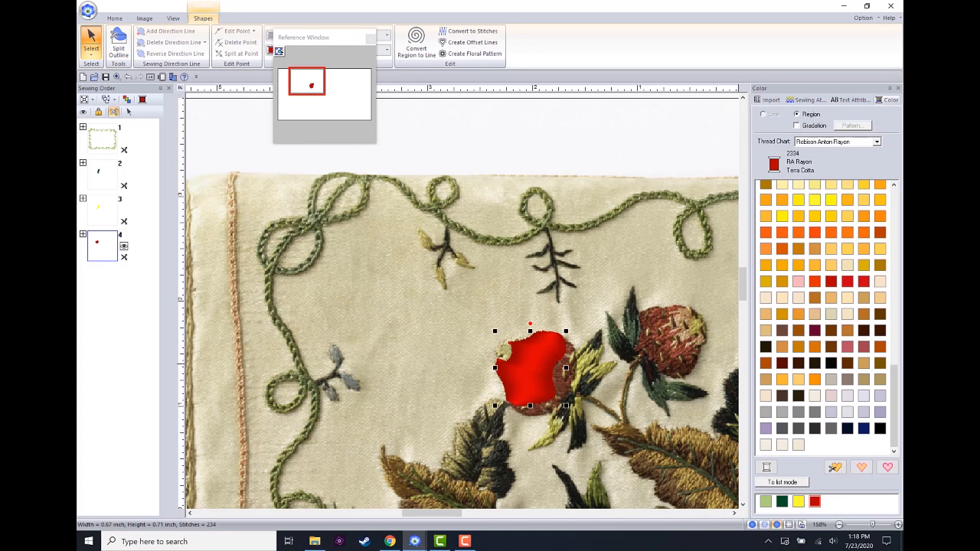
{"action": "scroll", "coordinate": [823, 321], "scroll_direction": "up", "scroll_amount": 10}
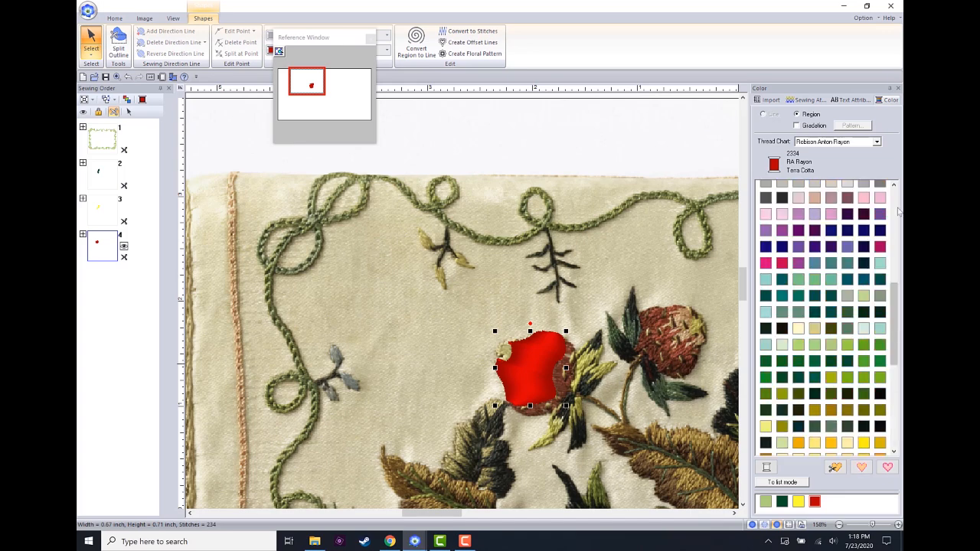
{"action": "left_click", "coordinate": [799, 260]}
{"action": "left_click", "coordinate": [808, 101]}
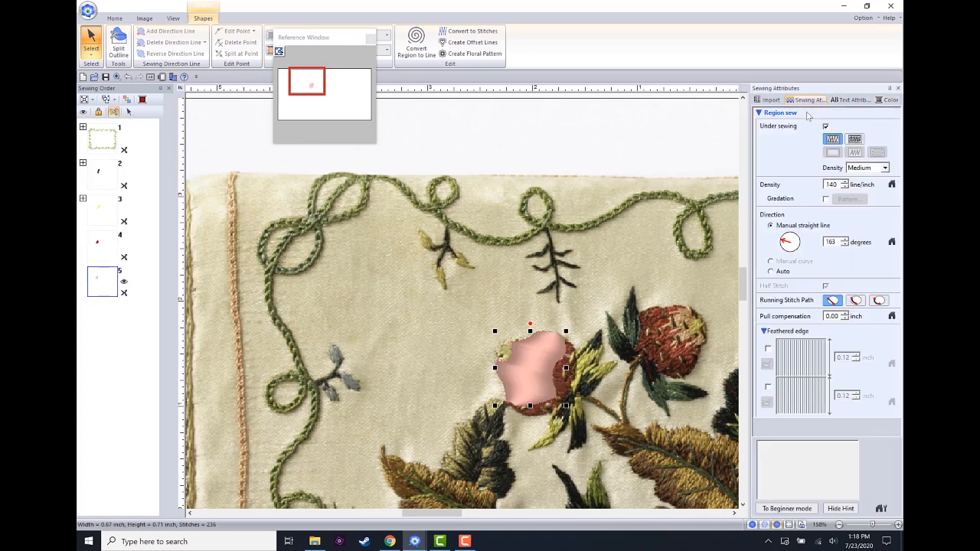
{"action": "left_click", "coordinate": [825, 127]}
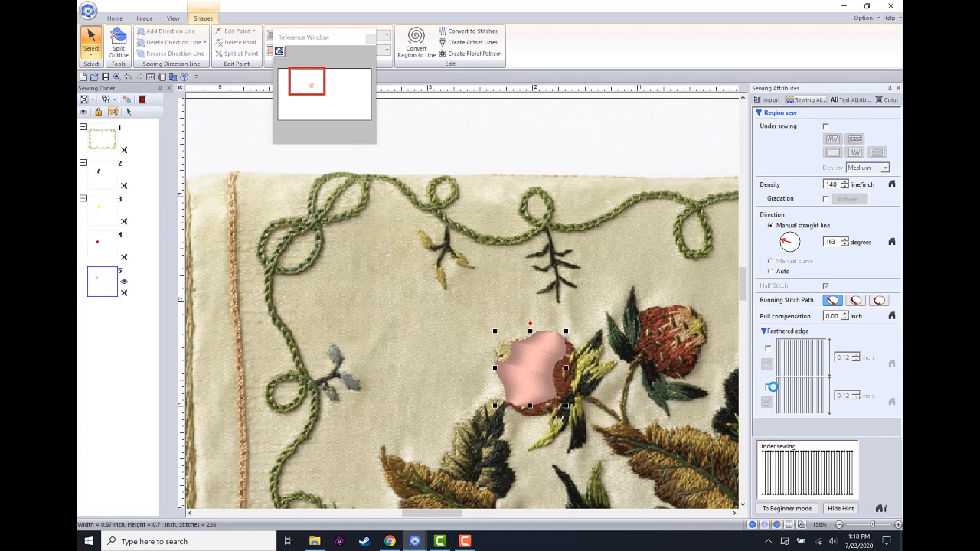
Step: Feather only the pink shape's edge facing the red area, with a feather length of 0.16 inch
{"action": "left_click", "coordinate": [769, 387]}
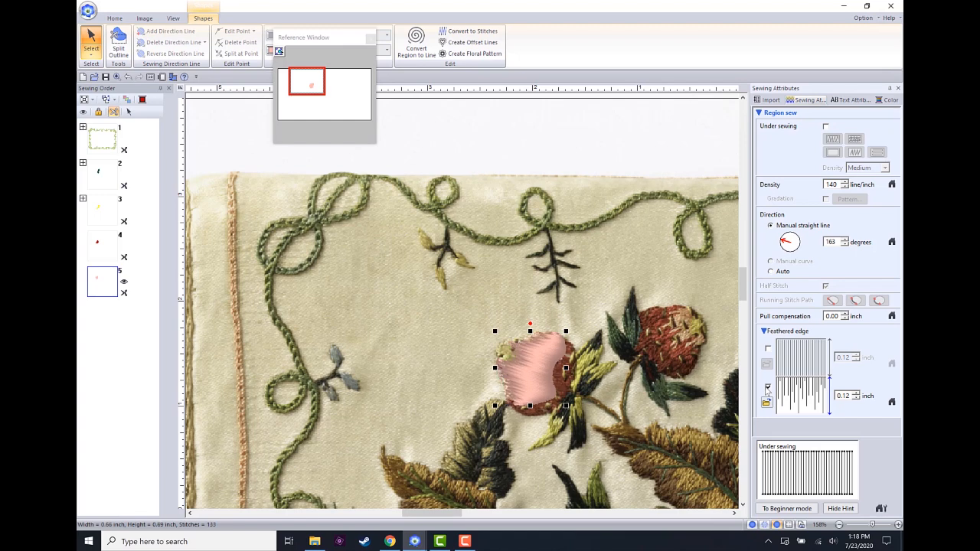
{"action": "left_click", "coordinate": [768, 388]}
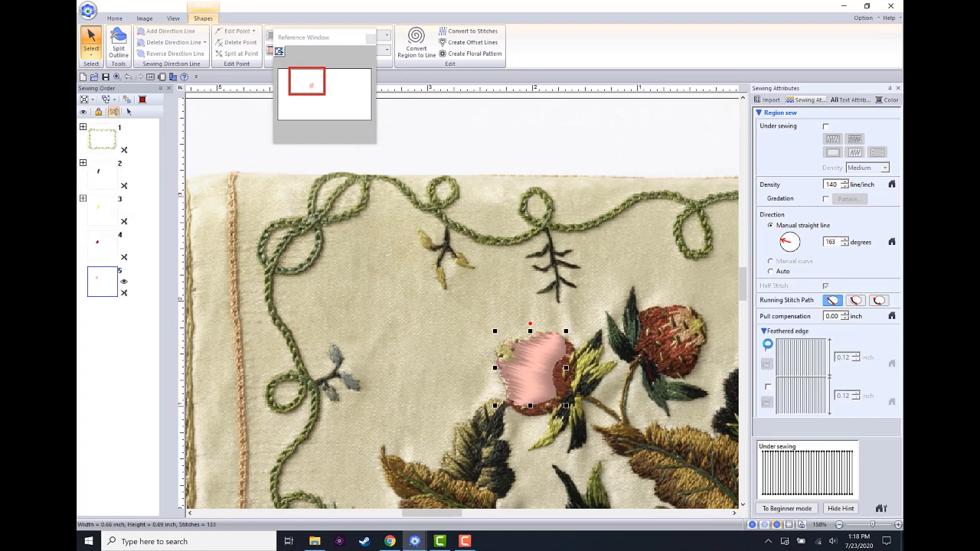
{"action": "left_click", "coordinate": [768, 349]}
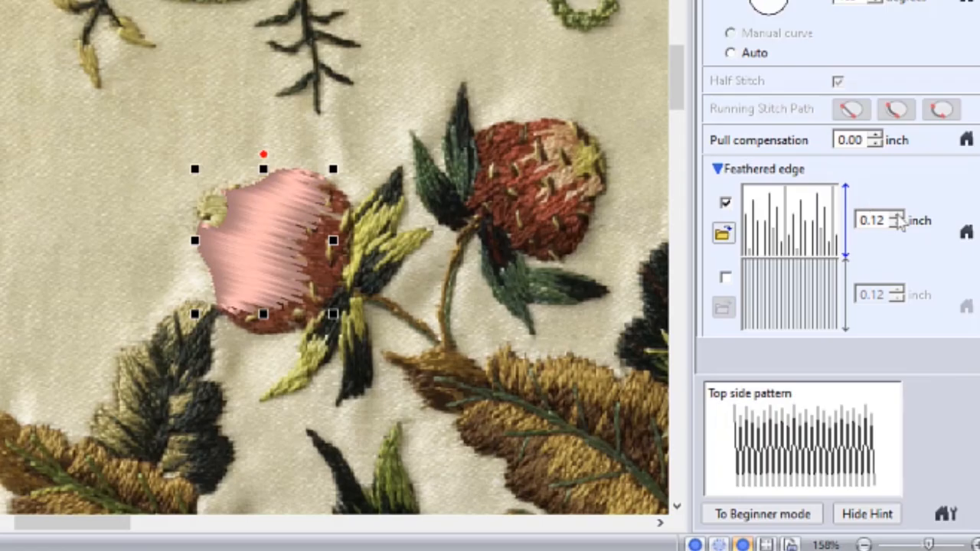
{"action": "left_click", "coordinate": [897, 216]}
{"action": "left_click", "coordinate": [897, 215]}
{"action": "left_click", "coordinate": [897, 215]}
{"action": "left_click", "coordinate": [897, 215]}
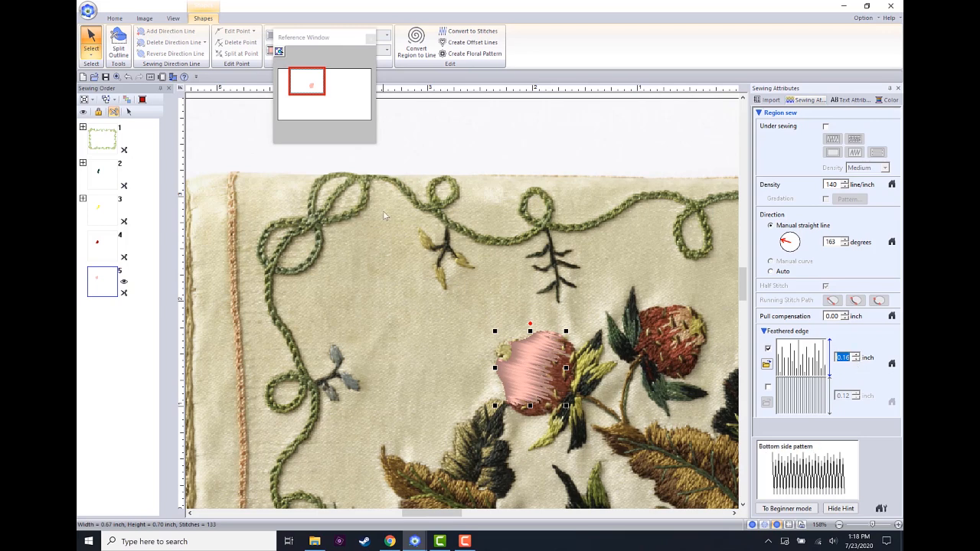
Step: Show the red strawberry shape together with the pink one and clear the selection to examine the blend
{"action": "left_click", "coordinate": [96, 245]}
{"action": "left_click", "coordinate": [82, 112]}
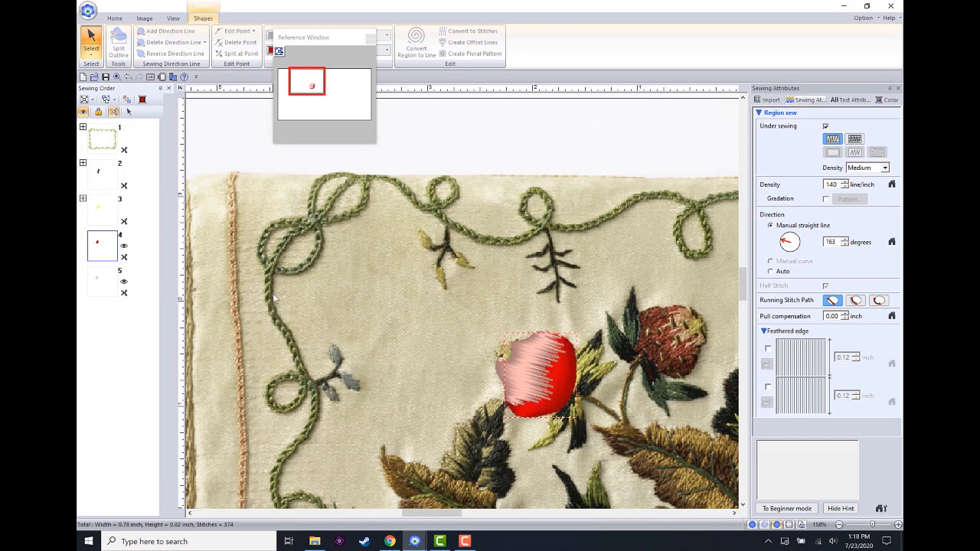
{"action": "left_click", "coordinate": [322, 320]}
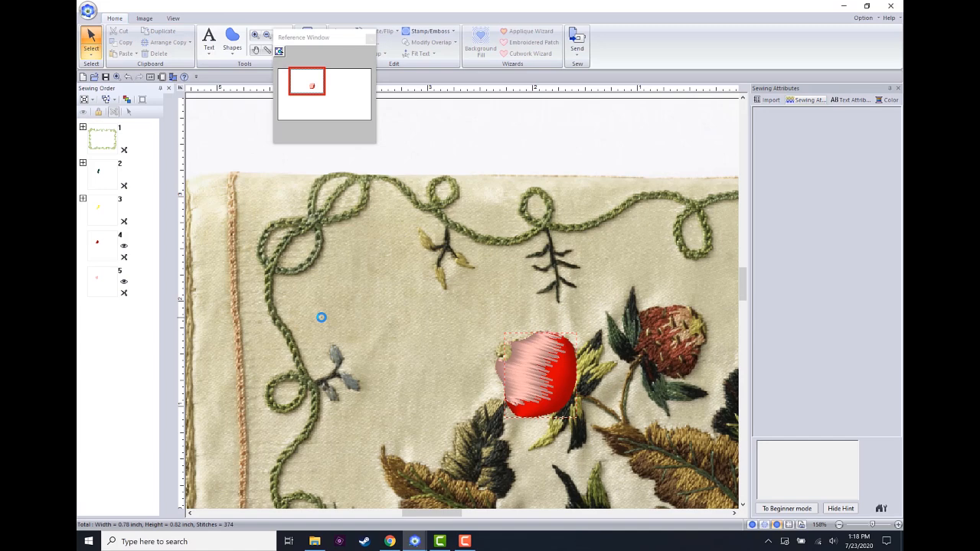
Step: Select the red and pink strawberry shapes and hide both to uncover the strawberry in the photo
{"action": "left_click_drag", "start_coordinate": [130, 326], "coordinate": [89, 231]}
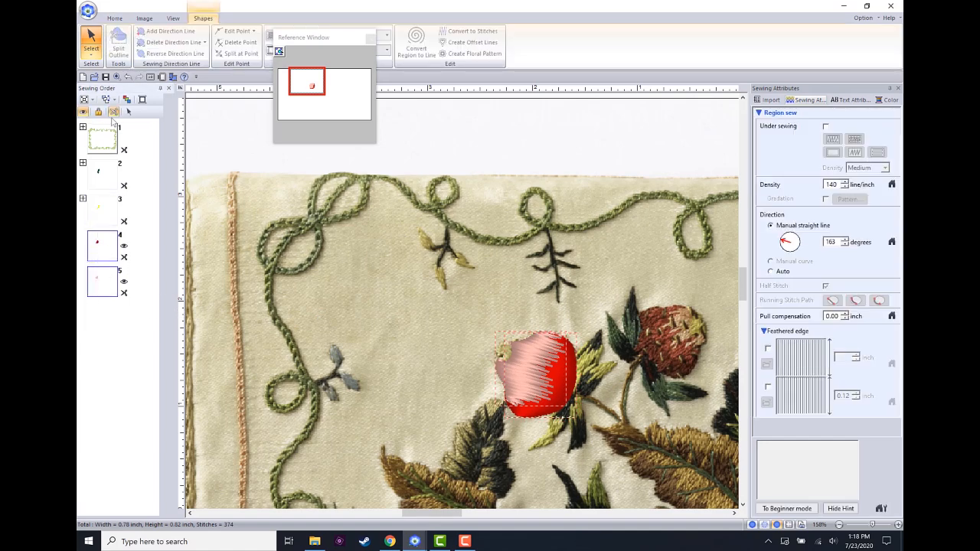
{"action": "left_click", "coordinate": [84, 114]}
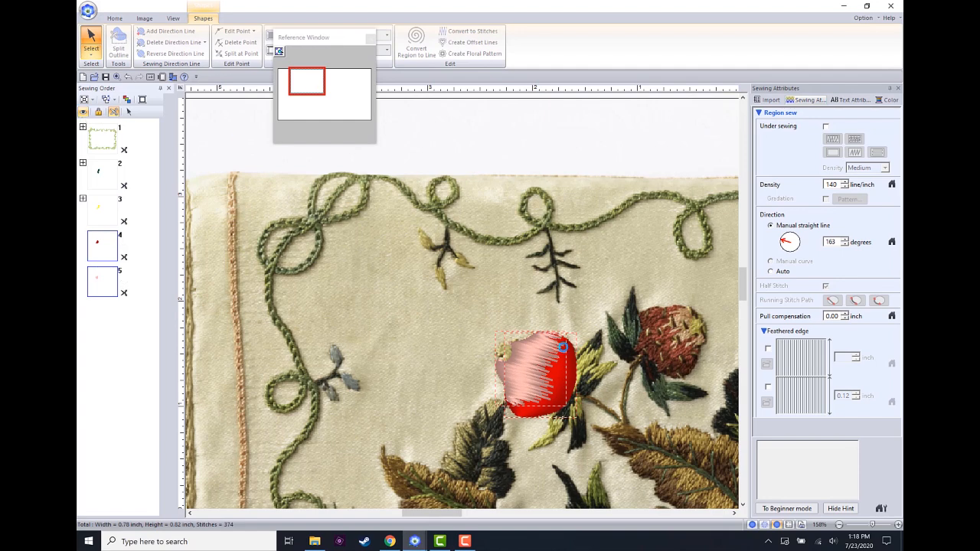
{"action": "left_click", "coordinate": [899, 526]}
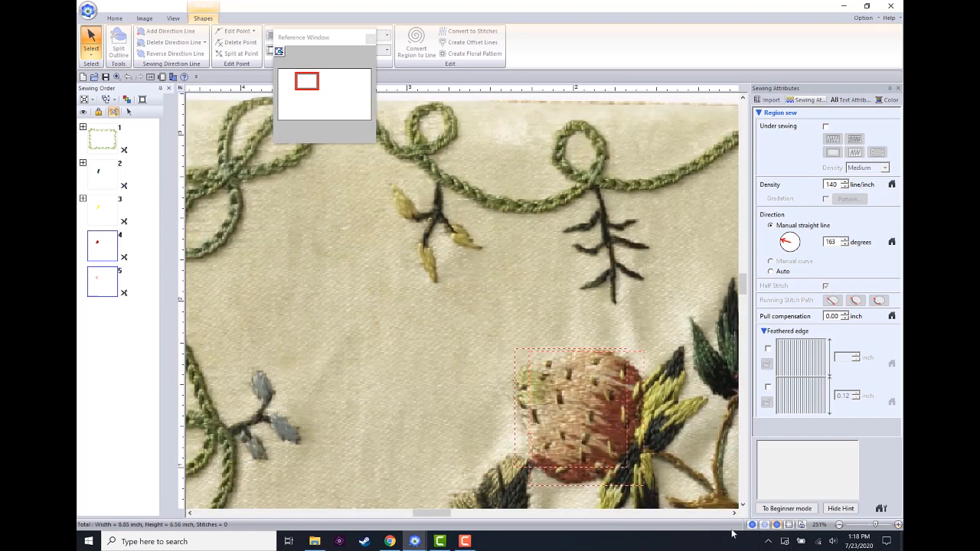
Step: Trace the strawberry's pale greenish tip as a closed curve shape and set its thread to Flesh 2413
{"action": "left_click", "coordinate": [734, 513]}
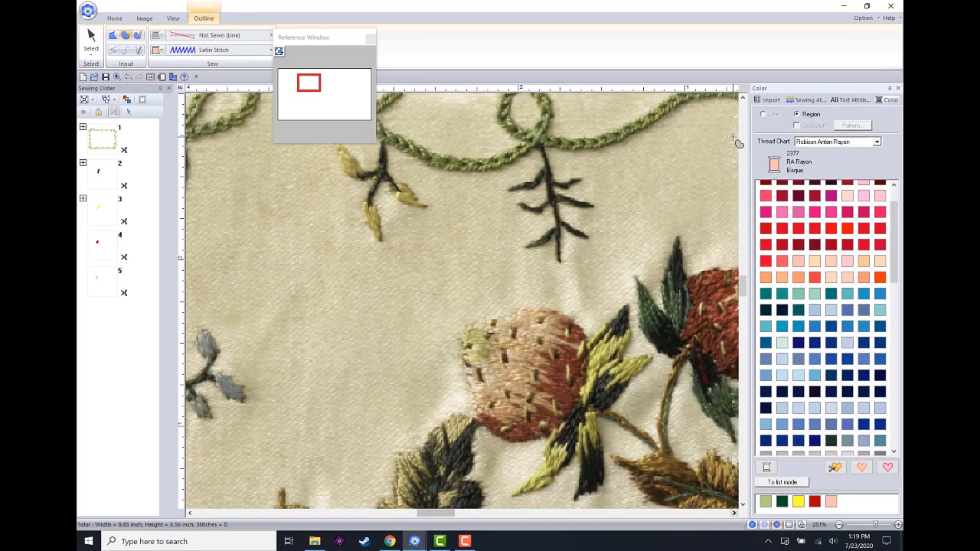
{"action": "left_click", "coordinate": [462, 364]}
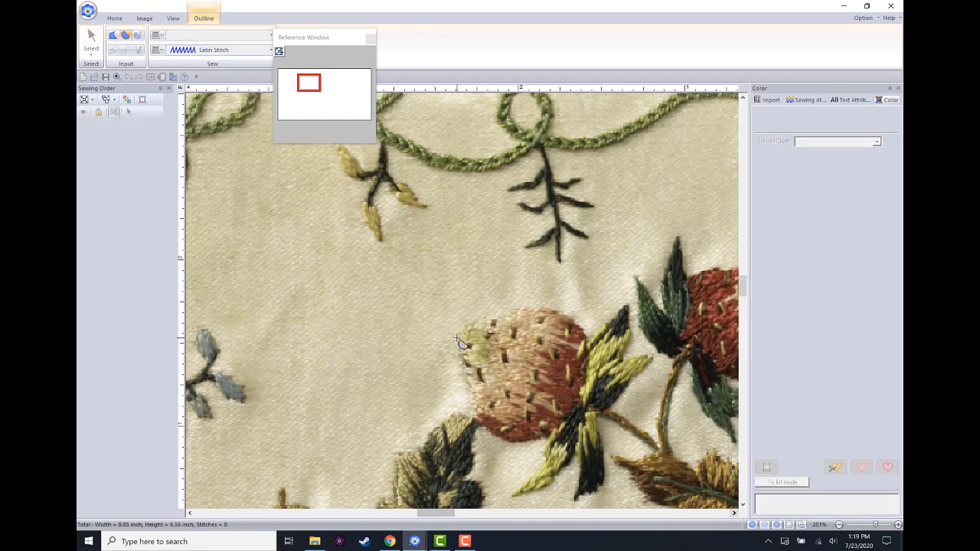
{"action": "left_click", "coordinate": [462, 330]}
{"action": "left_click", "coordinate": [499, 322]}
{"action": "double_click", "coordinate": [467, 376]}
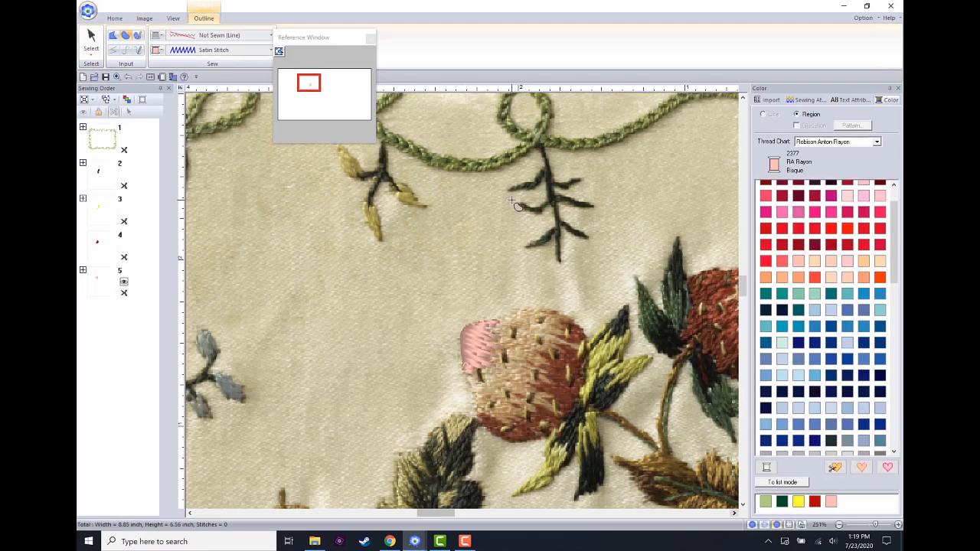
{"action": "left_click", "coordinate": [91, 39]}
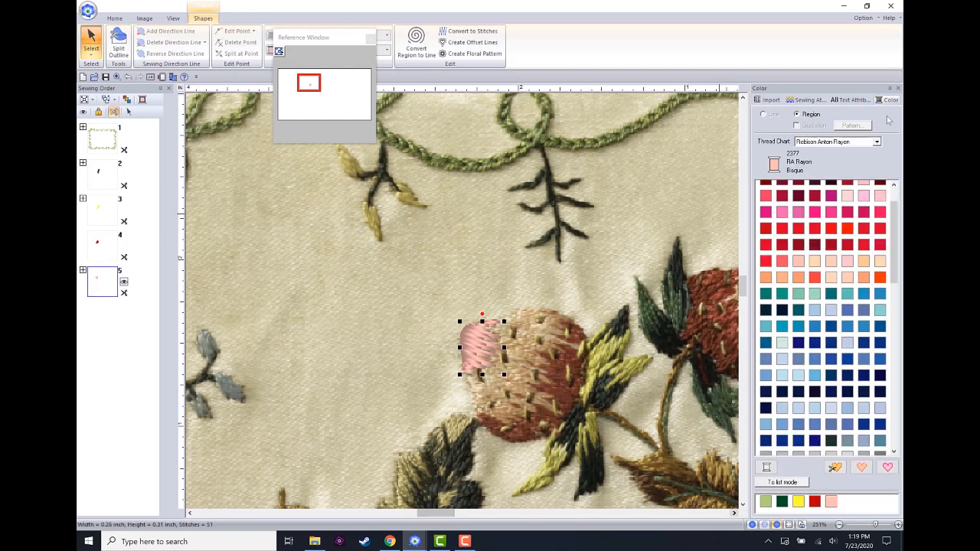
{"action": "left_click", "coordinate": [816, 262]}
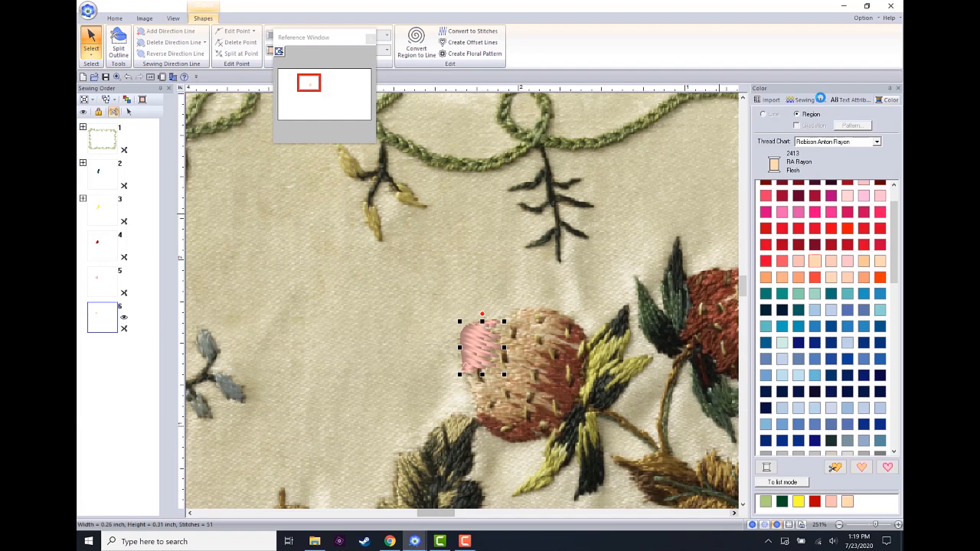
Step: Set the flesh-coloured tip's feather length to 0.10 inch and show the hidden strawberry and sepal shapes together with it
{"action": "left_click", "coordinate": [820, 98]}
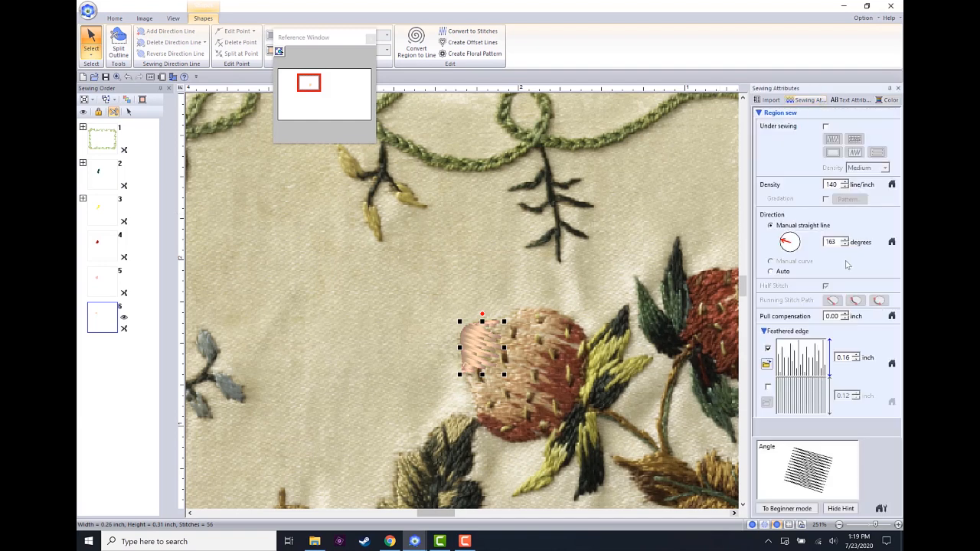
{"action": "left_click", "coordinate": [859, 363]}
{"action": "left_click", "coordinate": [858, 363]}
{"action": "left_click", "coordinate": [858, 363]}
{"action": "left_click", "coordinate": [859, 363]}
{"action": "left_click", "coordinate": [858, 363]}
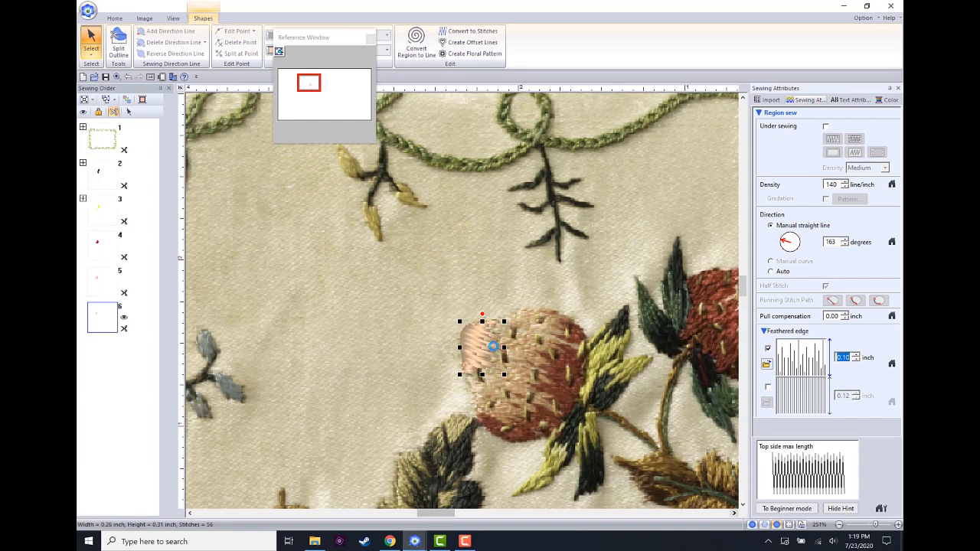
{"action": "left_click_drag", "start_coordinate": [151, 388], "coordinate": [90, 161]}
{"action": "left_click", "coordinate": [84, 112]}
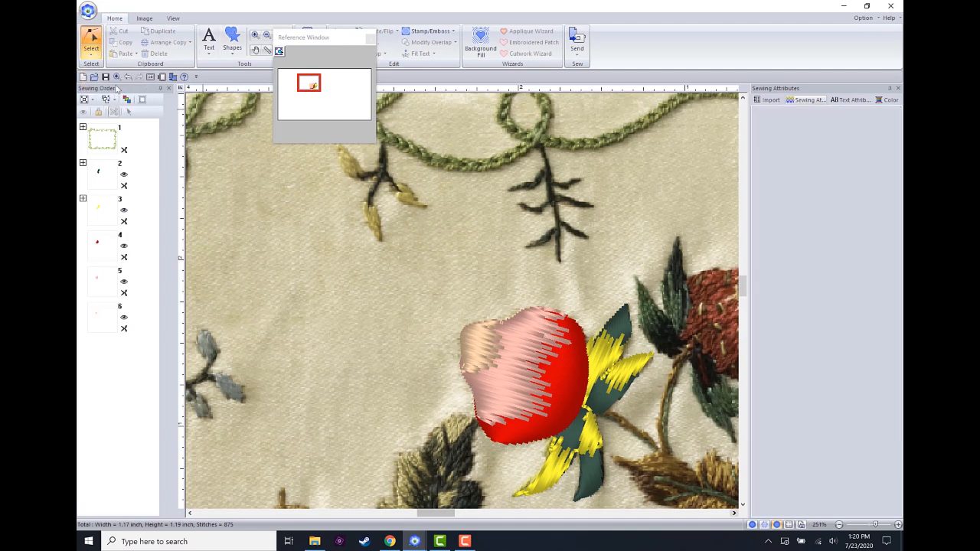
Step: Smooth the pink shape's outline beside the flesh-coloured tip by moving an edge point, and set its sewing direction to 164 degrees
{"action": "left_click", "coordinate": [486, 389]}
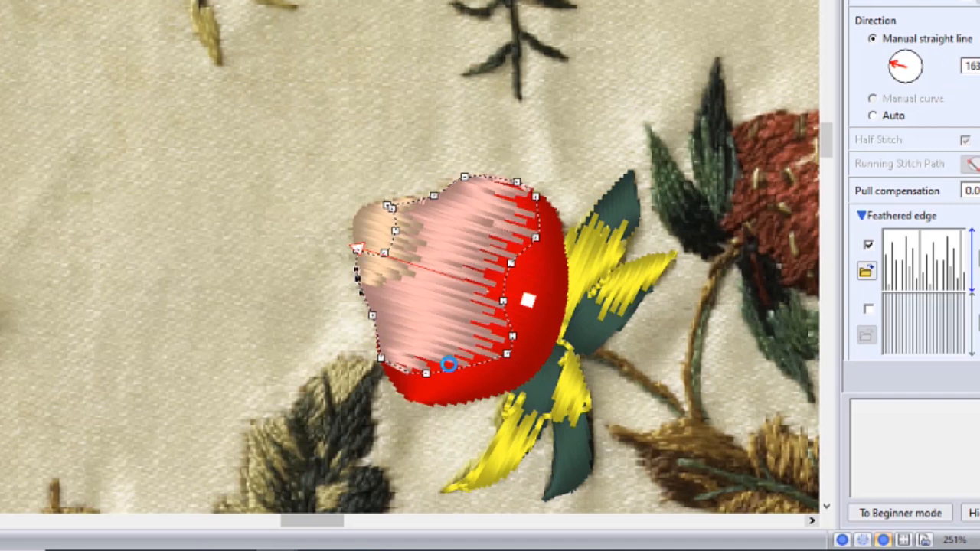
{"action": "left_click", "coordinate": [434, 198]}
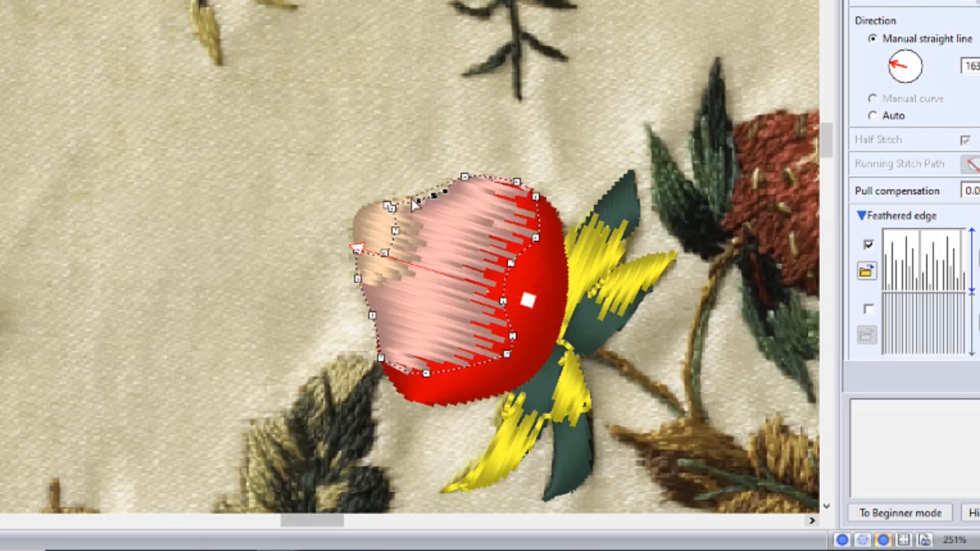
{"action": "left_click_drag", "start_coordinate": [433, 196], "coordinate": [412, 200]}
{"action": "left_click", "coordinate": [380, 358]}
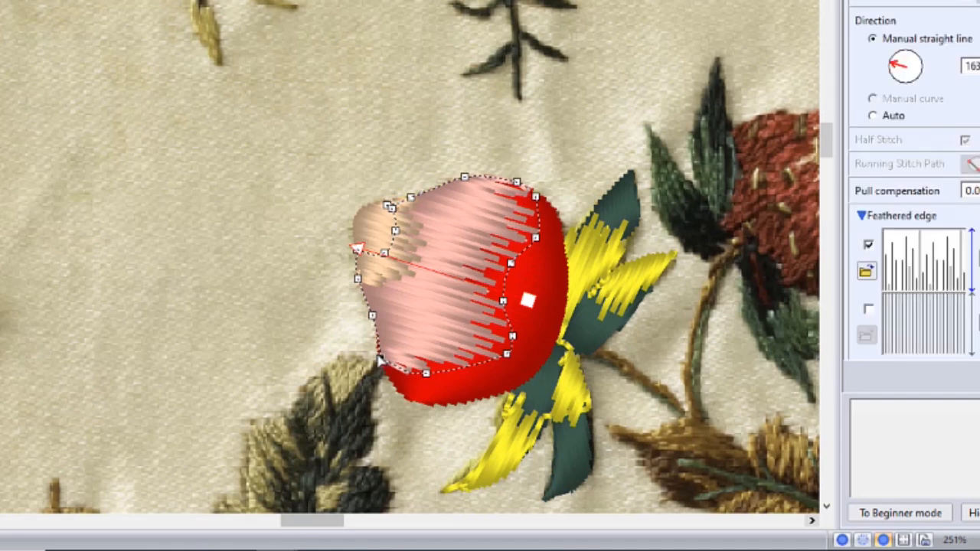
{"action": "left_click", "coordinate": [379, 357]}
{"action": "left_click_drag", "start_coordinate": [355, 250], "coordinate": [366, 225]}
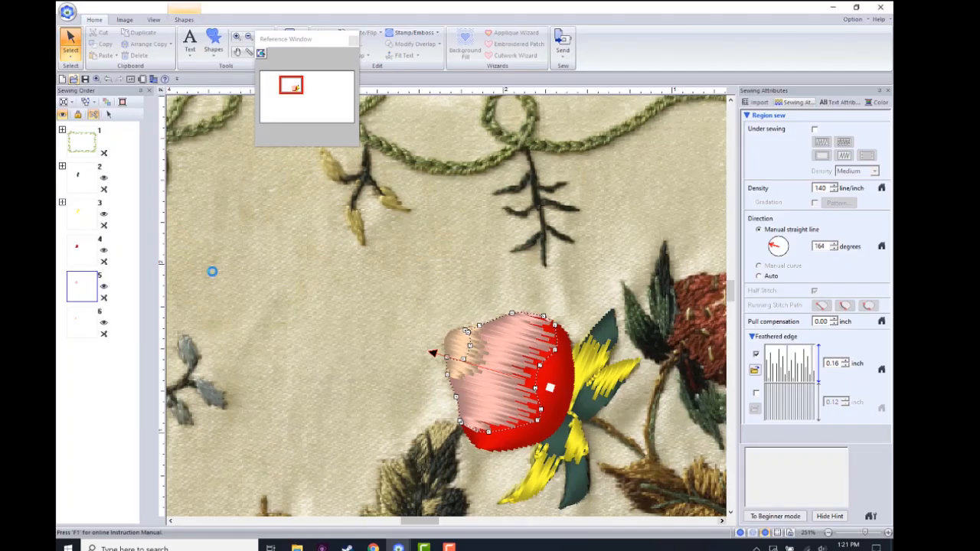
{"action": "left_click", "coordinate": [408, 313]}
Step: Select all the strawberry and sepal shapes and hide them to uncover the strawberry in the photo
{"action": "left_click_drag", "start_coordinate": [427, 250], "coordinate": [651, 469]}
{"action": "left_click", "coordinate": [62, 120]}
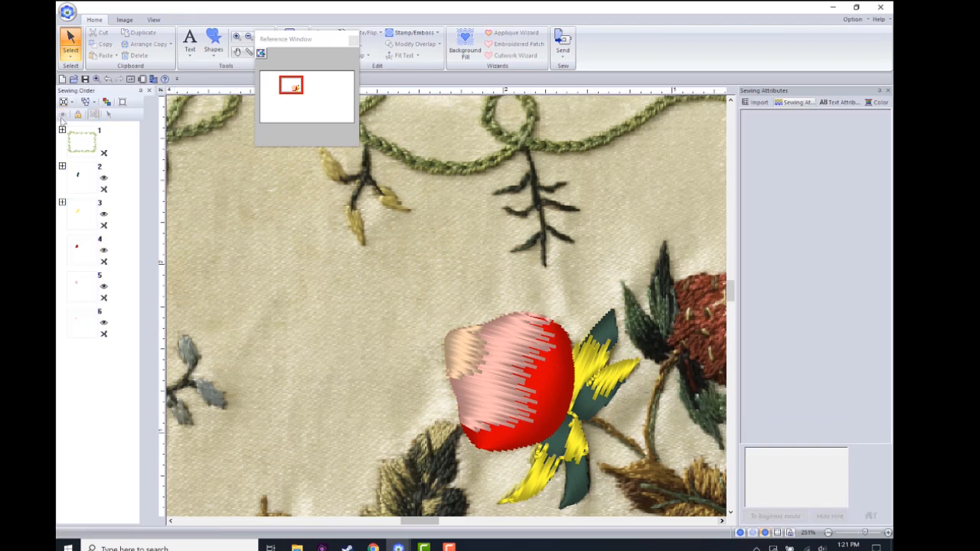
{"action": "left_click", "coordinate": [62, 115]}
{"action": "left_click", "coordinate": [517, 396]}
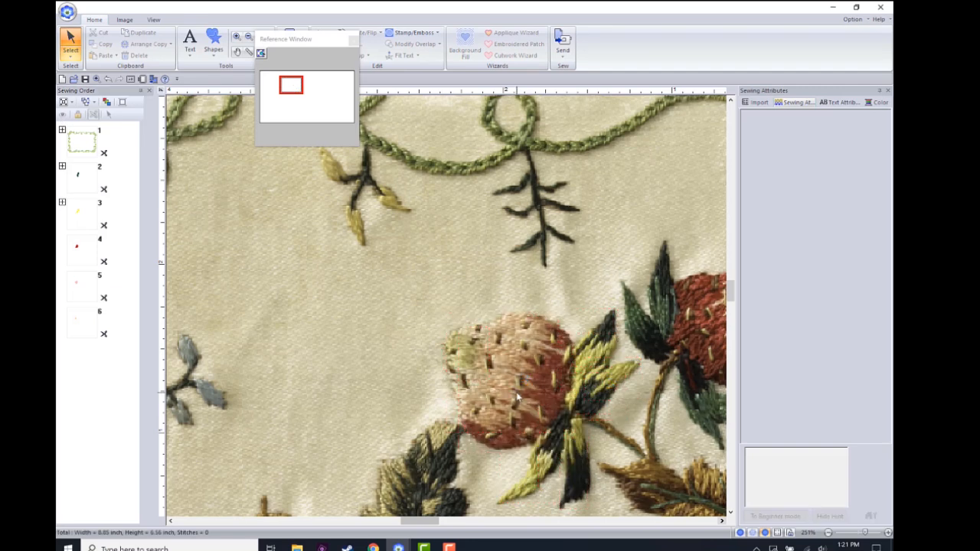
Step: Set up the Closed Curve tool with an unsewn outline and a satin stitch region
{"action": "left_click", "coordinate": [214, 47]}
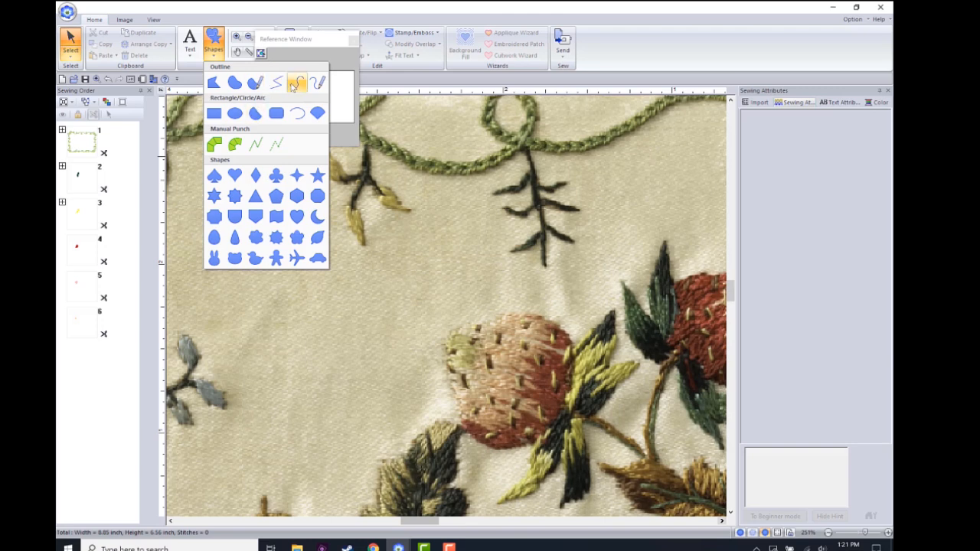
{"action": "left_click", "coordinate": [297, 82]}
{"action": "left_click", "coordinate": [105, 38]}
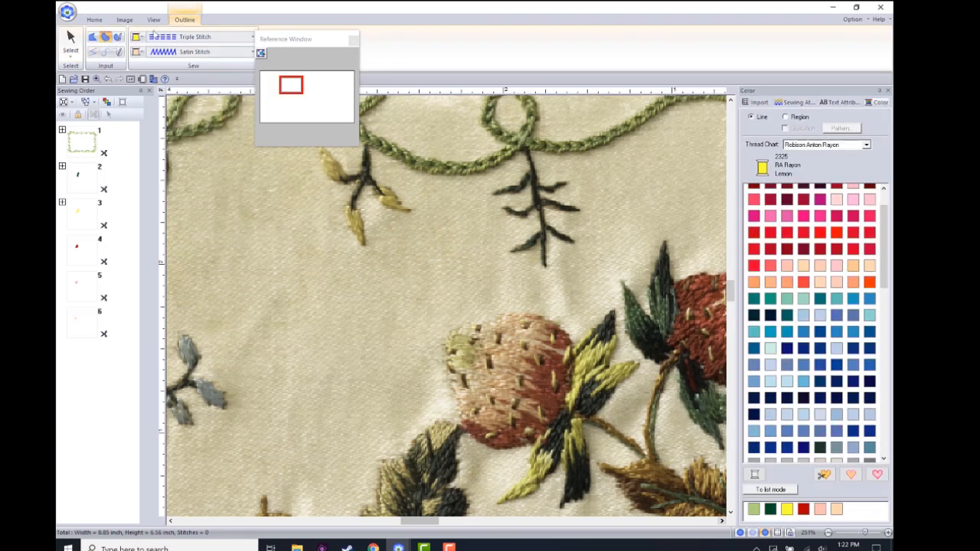
{"action": "left_click", "coordinate": [191, 37]}
{"action": "left_click", "coordinate": [184, 52]}
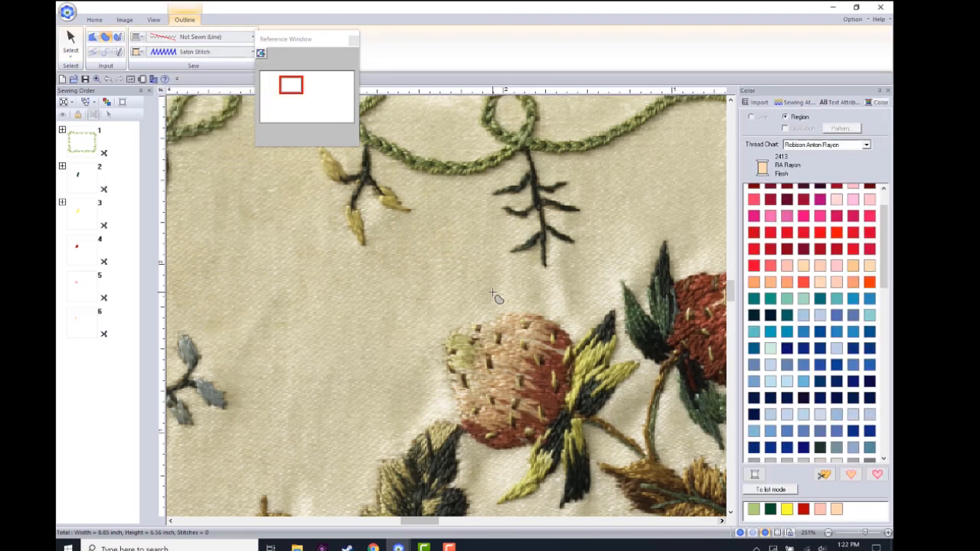
{"action": "left_click", "coordinate": [485, 363]}
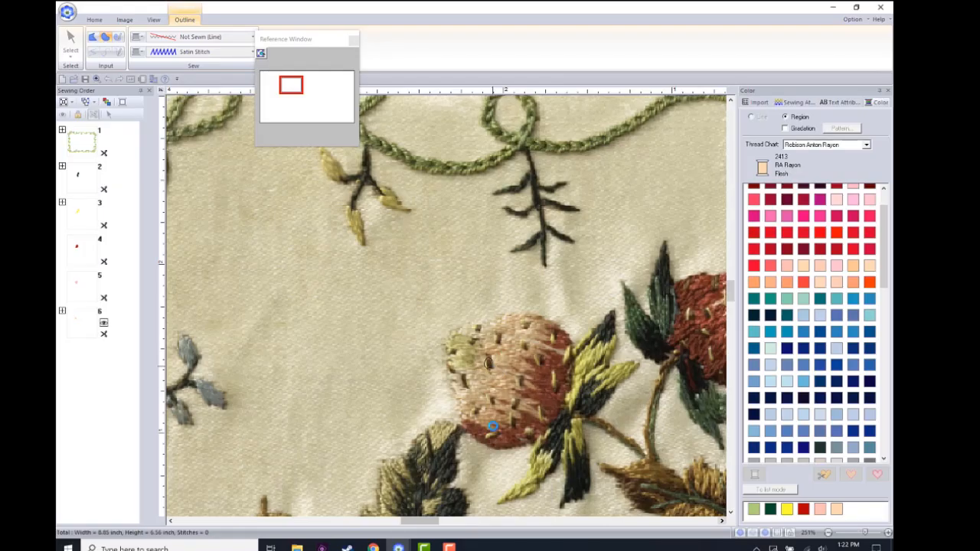
{"action": "left_click", "coordinate": [493, 427]}
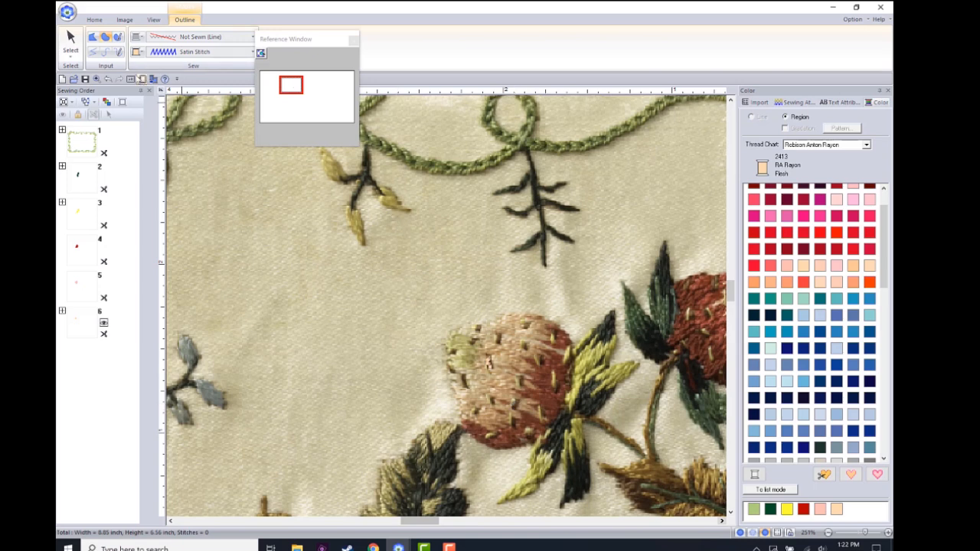
{"action": "left_click", "coordinate": [70, 39]}
{"action": "left_click", "coordinate": [487, 364]}
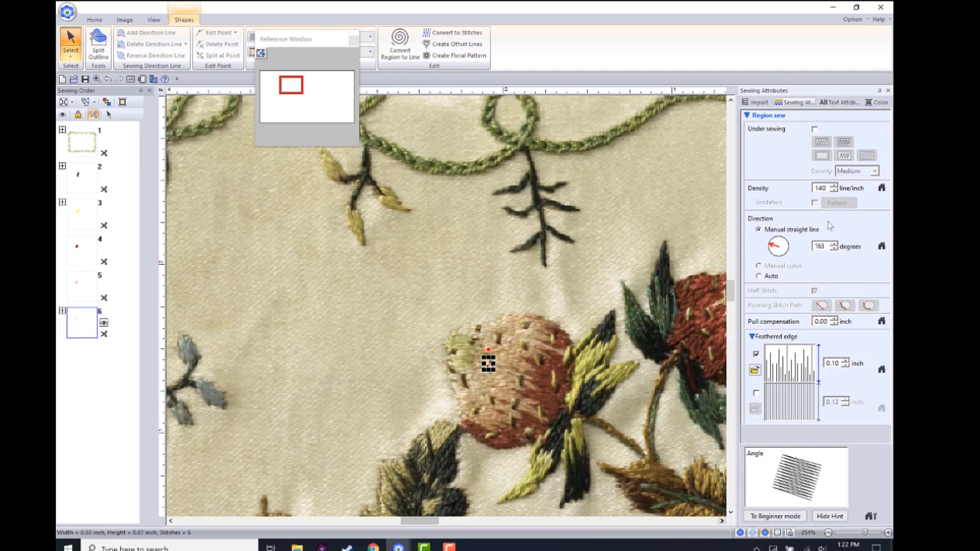
{"action": "left_click_drag", "start_coordinate": [450, 296], "coordinate": [505, 377]}
{"action": "key", "text": "Delete"}
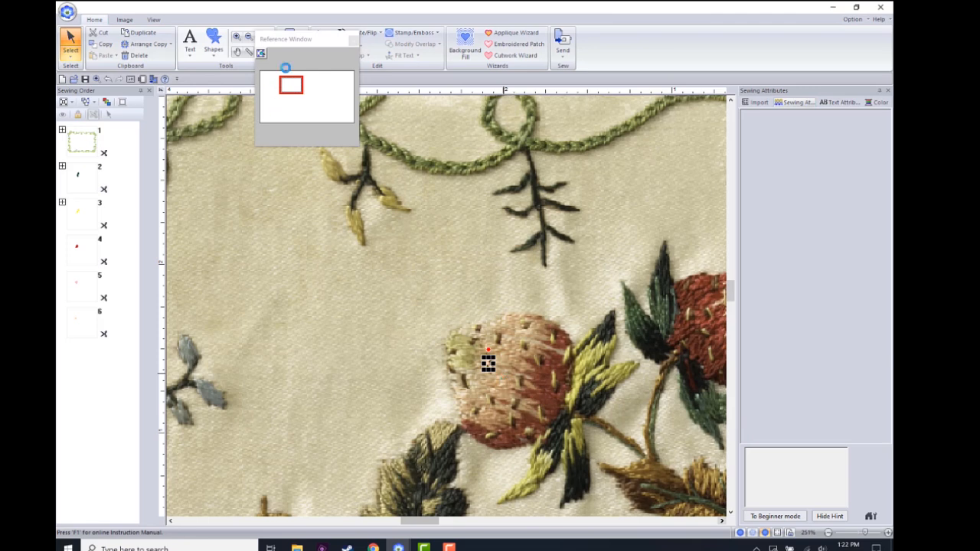
Step: Trace the small seeds on the strawberry's red side as narrow closed curve satin shapes
{"action": "left_click", "coordinate": [213, 54]}
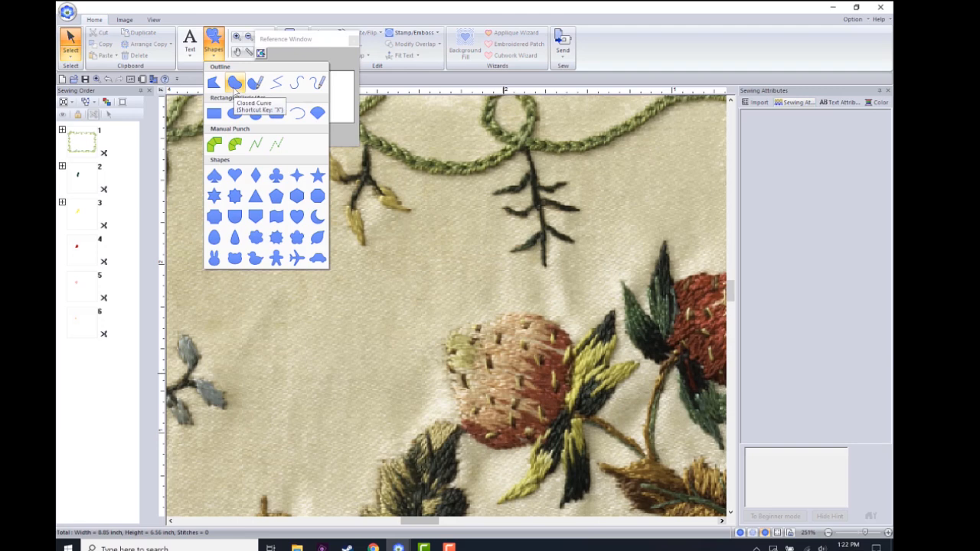
{"action": "left_click", "coordinate": [236, 86]}
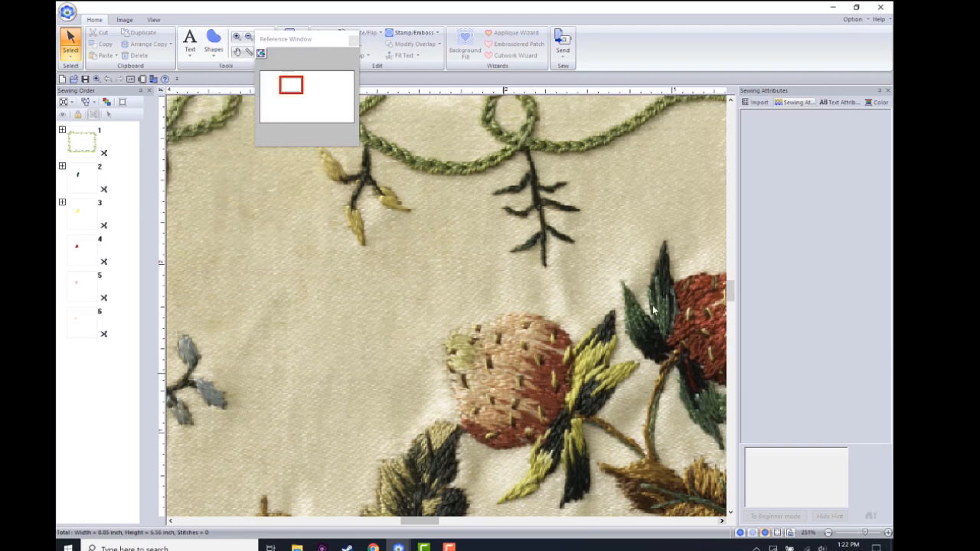
{"action": "left_click", "coordinate": [556, 392]}
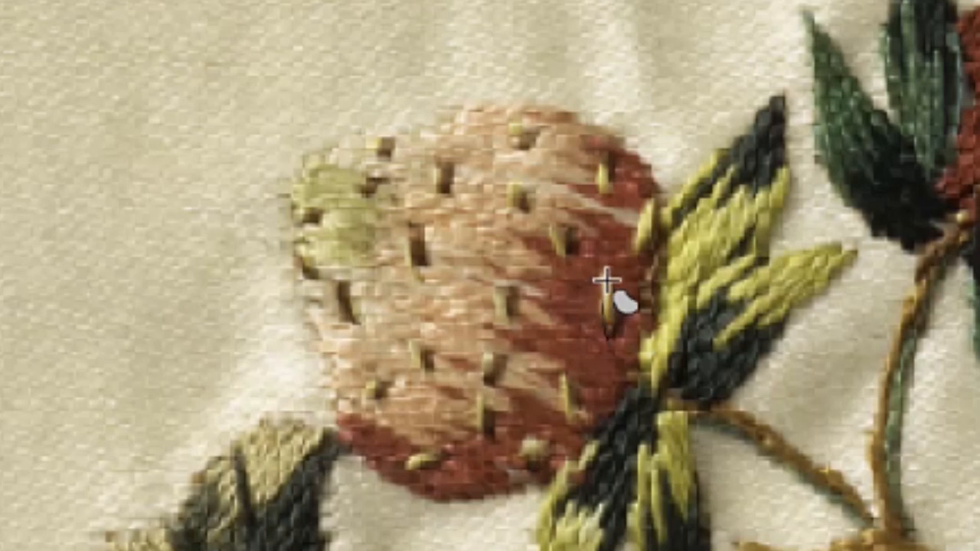
{"action": "double_click", "coordinate": [614, 335]}
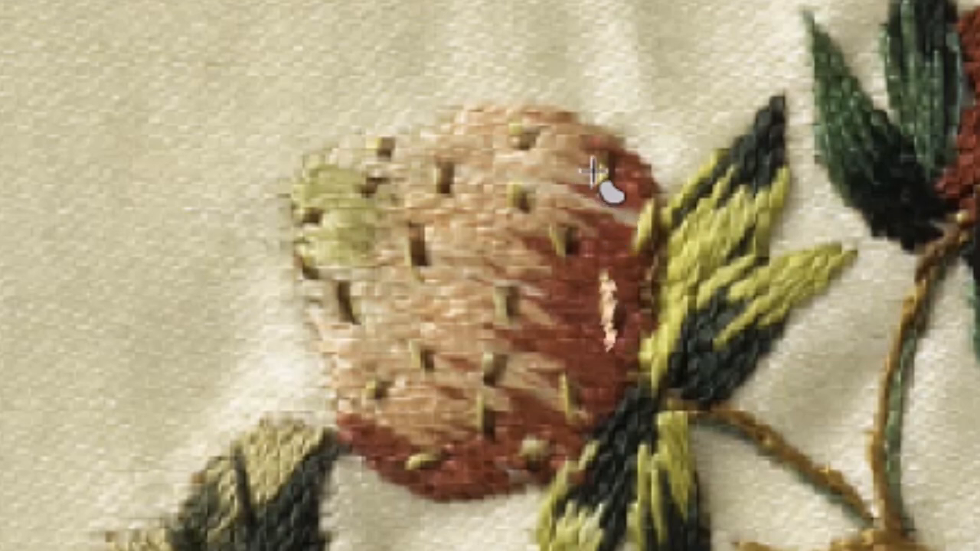
{"action": "left_click_drag", "start_coordinate": [598, 161], "coordinate": [614, 188]}
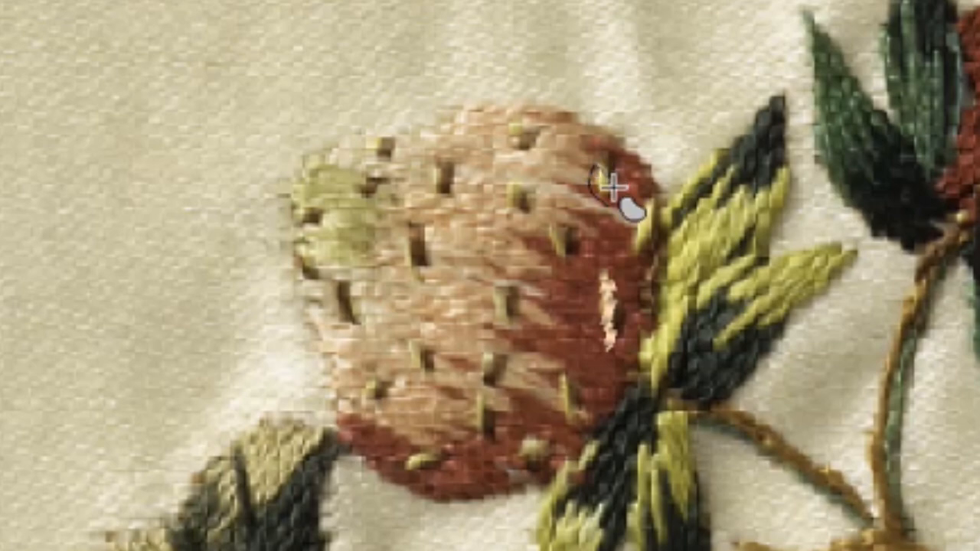
{"action": "double_click", "coordinate": [609, 194]}
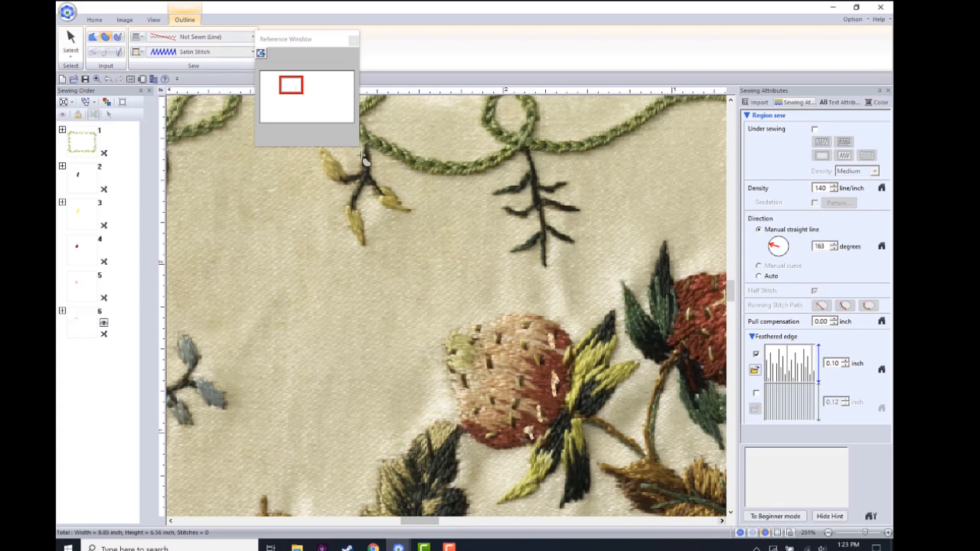
Step: Select the traced seeds and change their thread to Lemon 2325
{"action": "left_click", "coordinate": [71, 40]}
{"action": "left_click_drag", "start_coordinate": [475, 272], "coordinate": [589, 466]}
{"action": "left_click", "coordinate": [877, 102]}
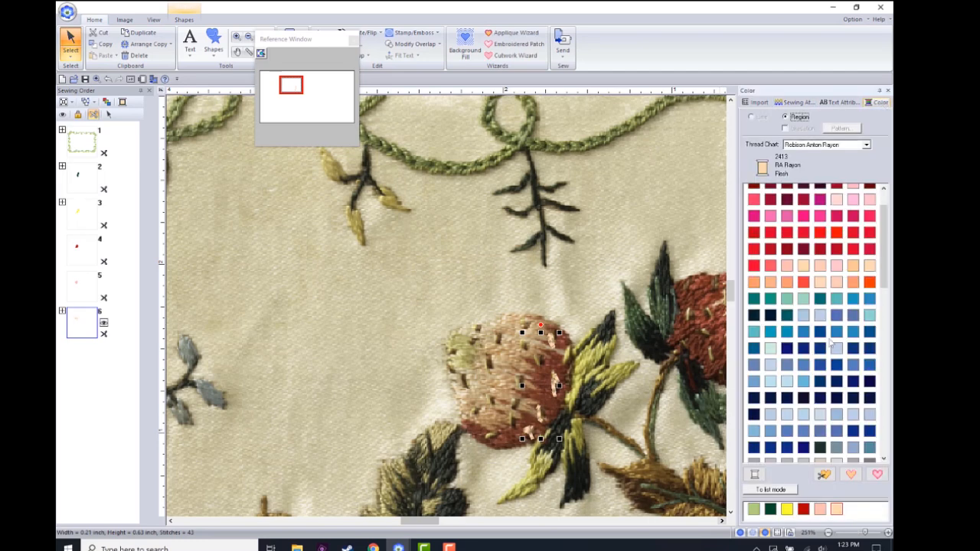
{"action": "left_click", "coordinate": [788, 509]}
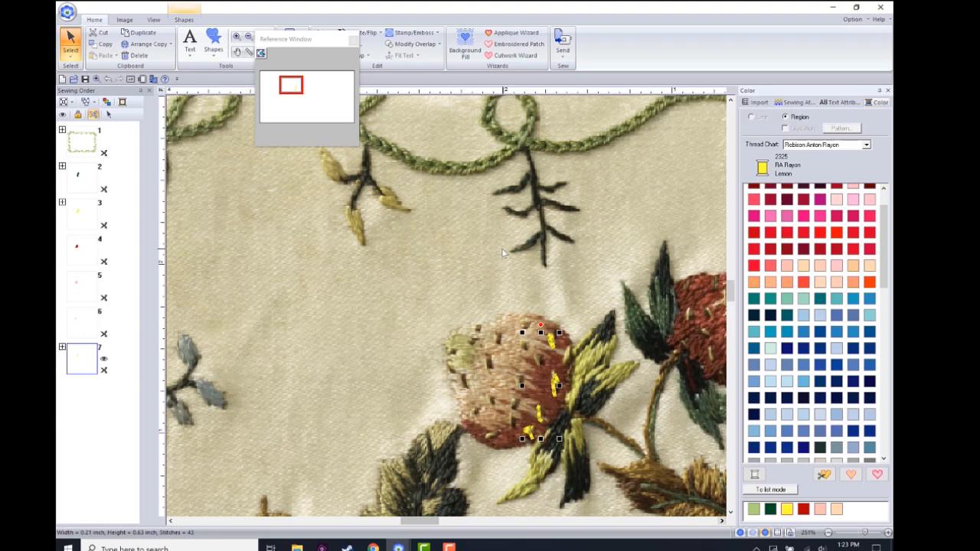
Step: Trace more lemon-yellow closed curve seeds along the strawberry's lower edge and across its pink area
{"action": "left_click", "coordinate": [211, 50]}
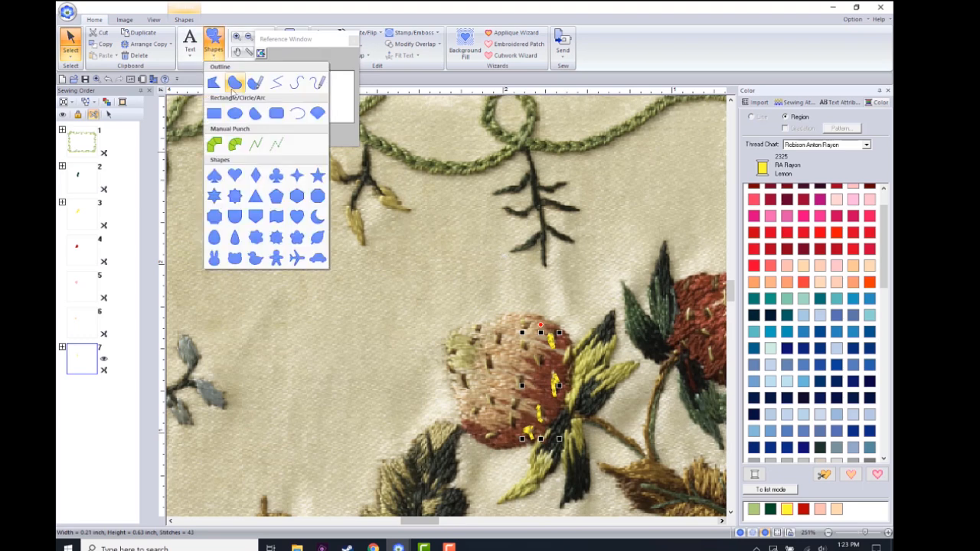
{"action": "left_click", "coordinate": [233, 86]}
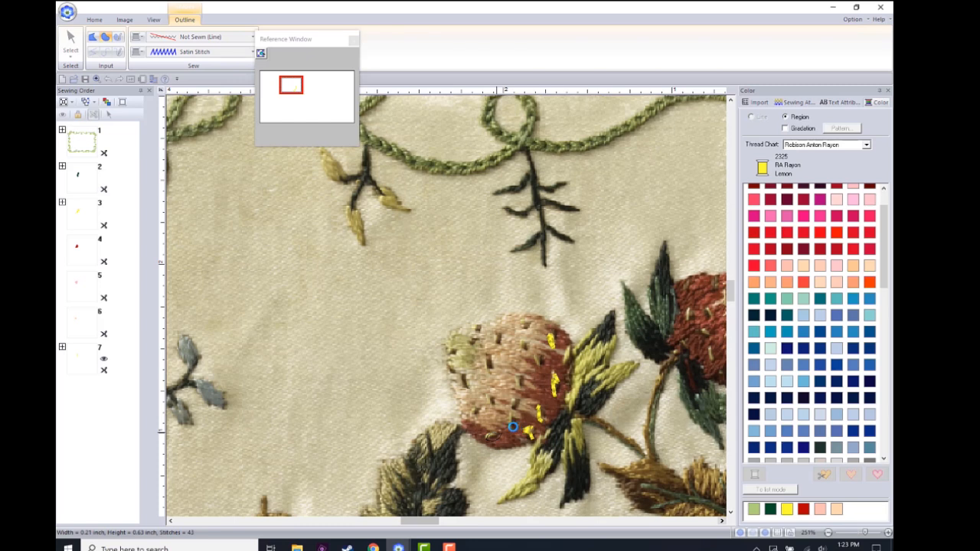
{"action": "left_click", "coordinate": [513, 427]}
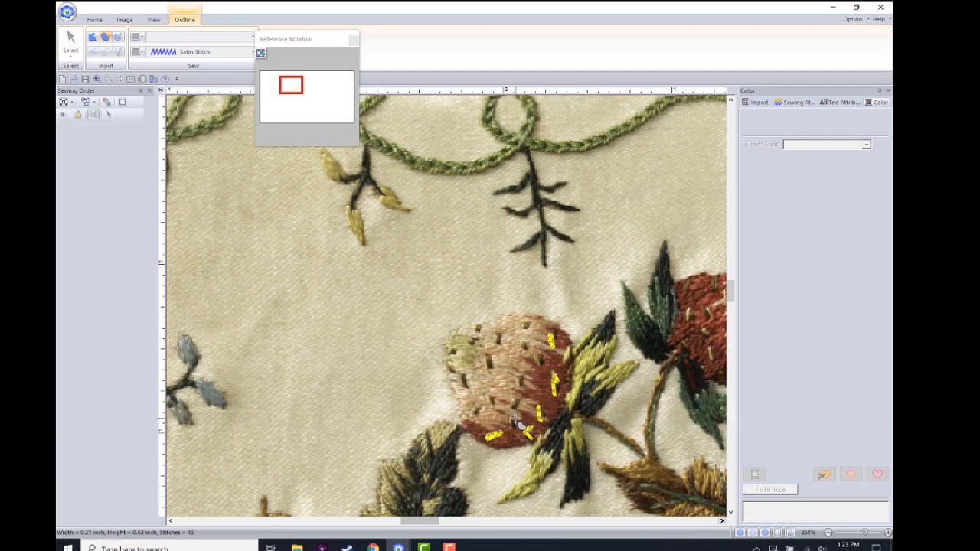
{"action": "right_click", "coordinate": [516, 425]}
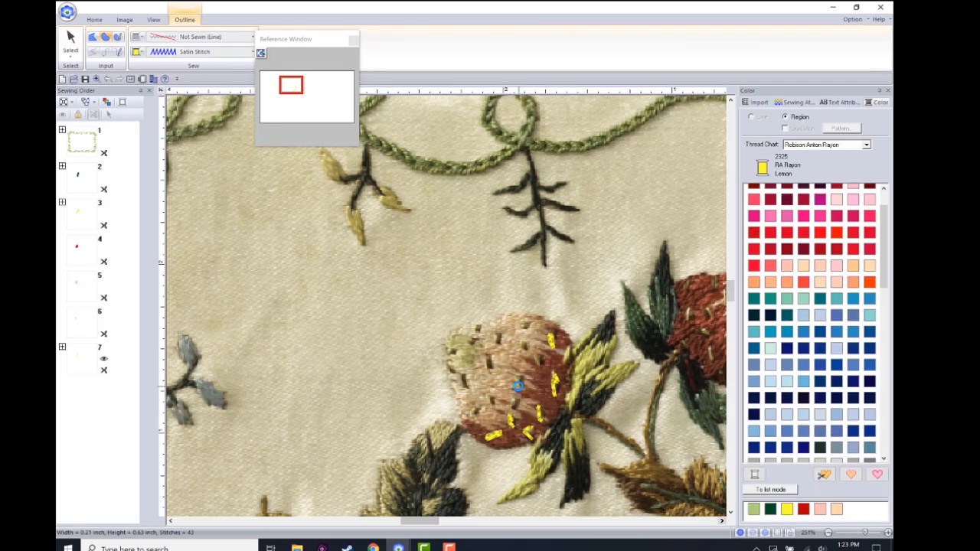
{"action": "left_click", "coordinate": [517, 385]}
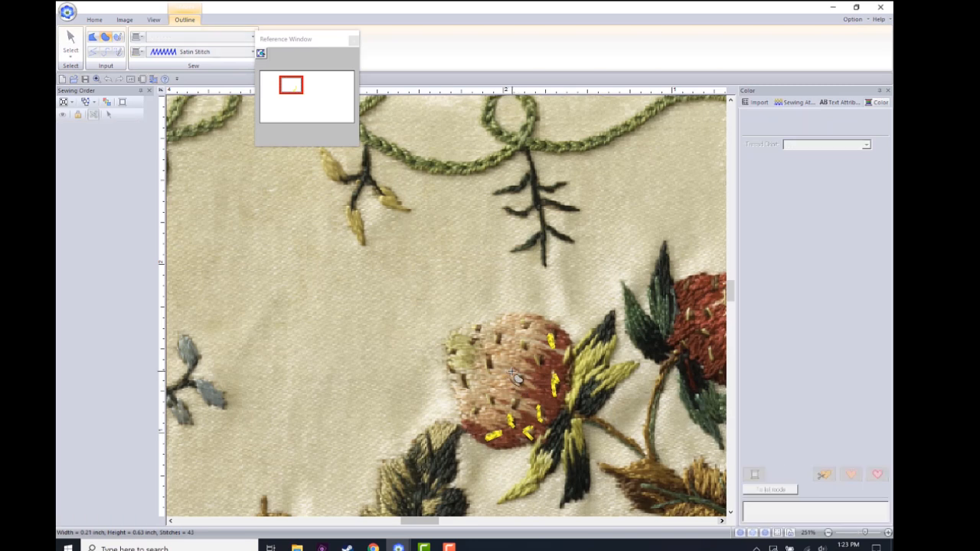
{"action": "left_click", "coordinate": [511, 372]}
{"action": "left_click", "coordinate": [522, 380]}
{"action": "double_click", "coordinate": [521, 386]}
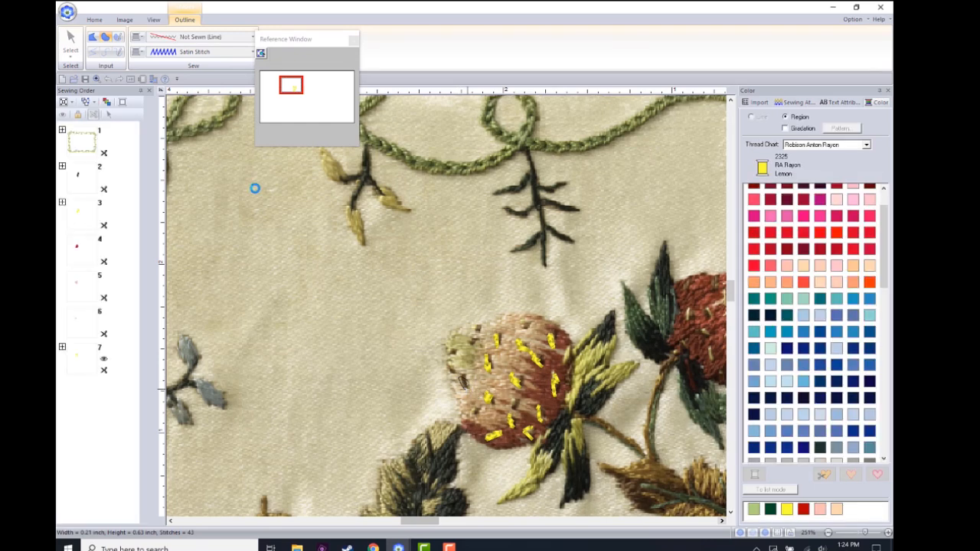
Step: Select all the traced strawberry seeds and change their thread to Coffee Bean 2339
{"action": "left_click", "coordinate": [65, 48]}
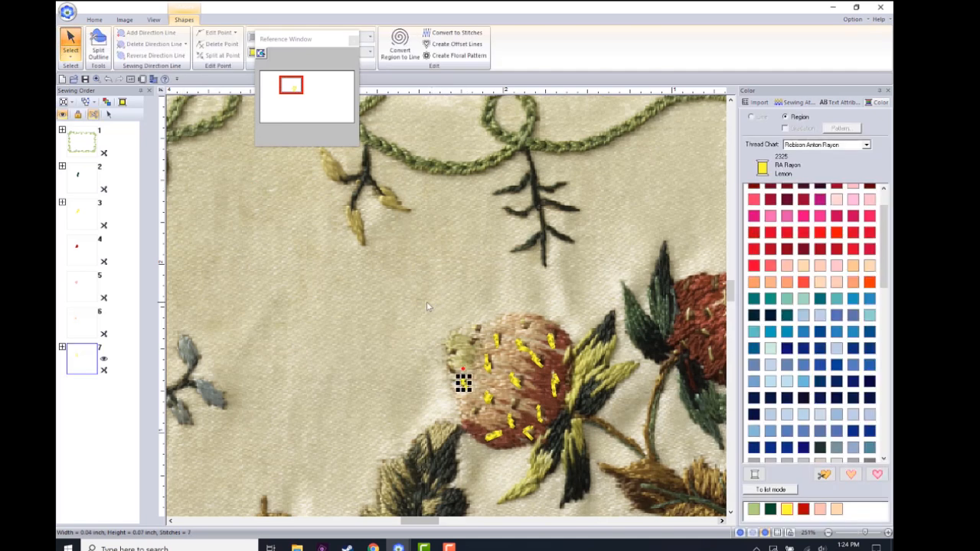
{"action": "left_click", "coordinate": [434, 308]}
{"action": "left_click_drag", "start_coordinate": [434, 308], "coordinate": [574, 451]}
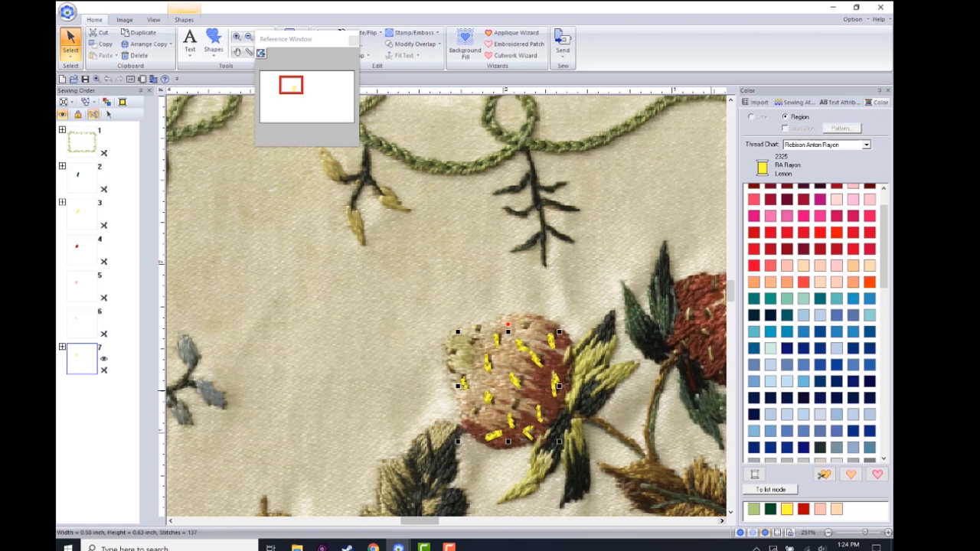
{"action": "scroll", "coordinate": [887, 197], "scroll_direction": "up", "scroll_amount": 2}
{"action": "left_click_drag", "start_coordinate": [886, 226], "coordinate": [882, 458]}
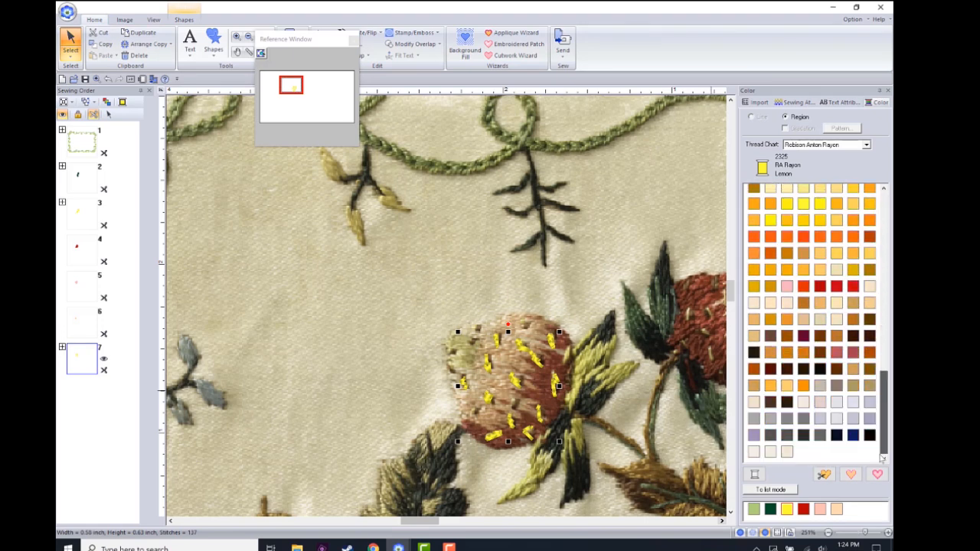
{"action": "left_click", "coordinate": [770, 368]}
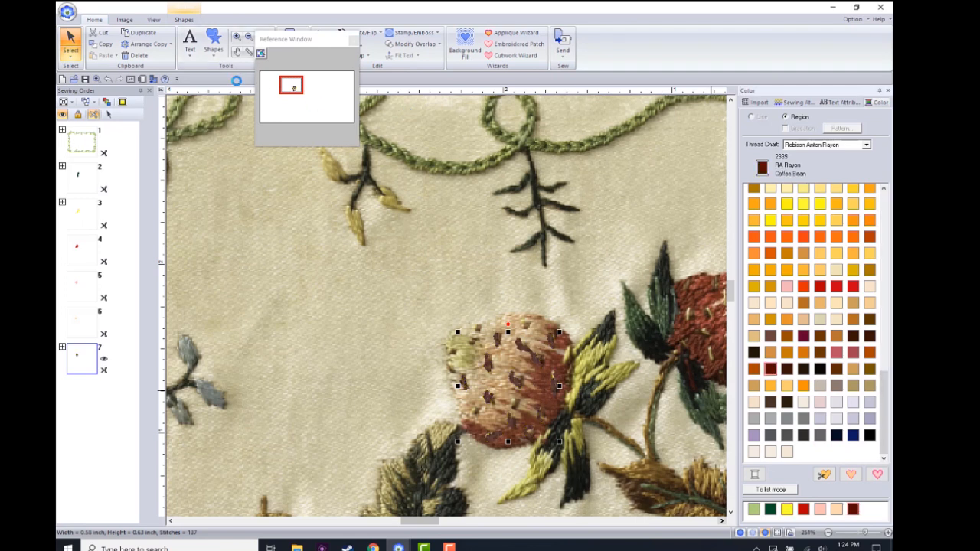
Step: Trace the remaining seeds near the strawberry's upper edge as closed curve satin shapes and select all the seeds
{"action": "left_click", "coordinate": [213, 58]}
{"action": "left_click", "coordinate": [236, 83]}
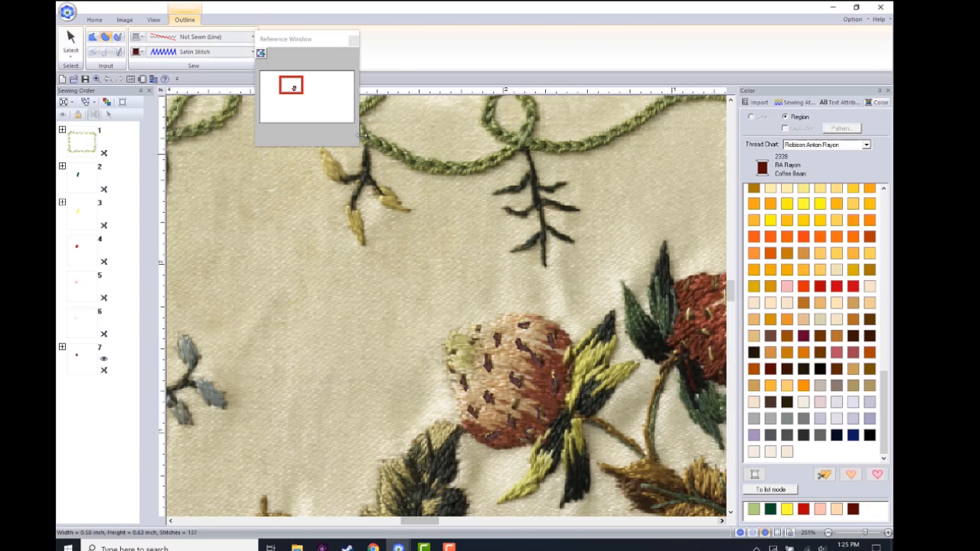
{"action": "left_click_drag", "start_coordinate": [425, 306], "coordinate": [605, 465]}
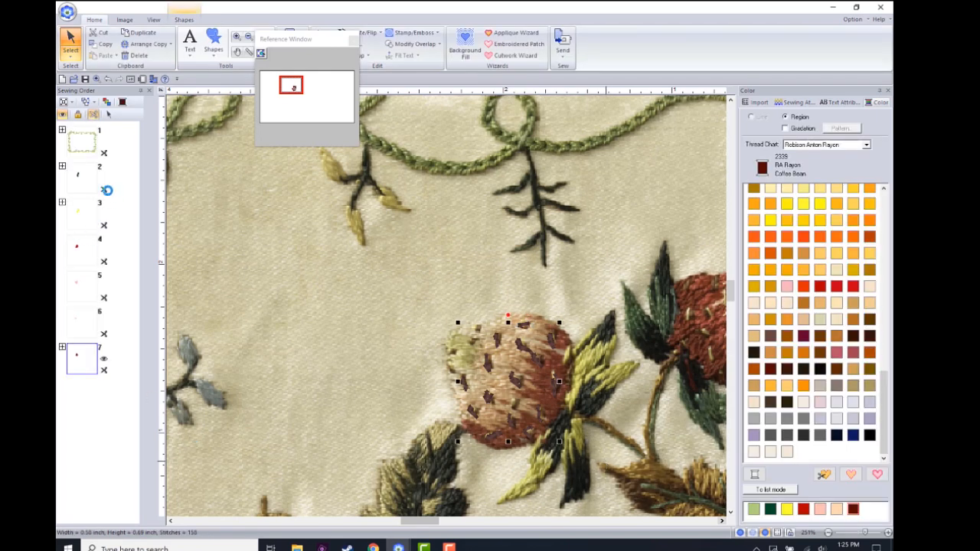
Step: Show the hidden sepals and strawberry layers, entries 2 to 6 in the sewing order, together with the seeds
{"action": "left_click", "coordinate": [107, 174]}
{"action": "left_click_drag", "start_coordinate": [107, 170], "coordinate": [92, 376]}
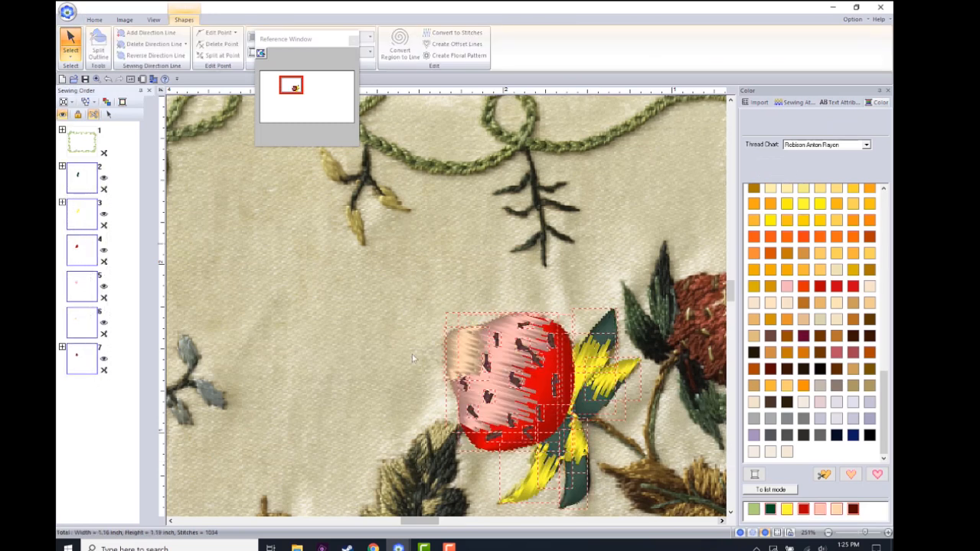
{"action": "left_click", "coordinate": [358, 362]}
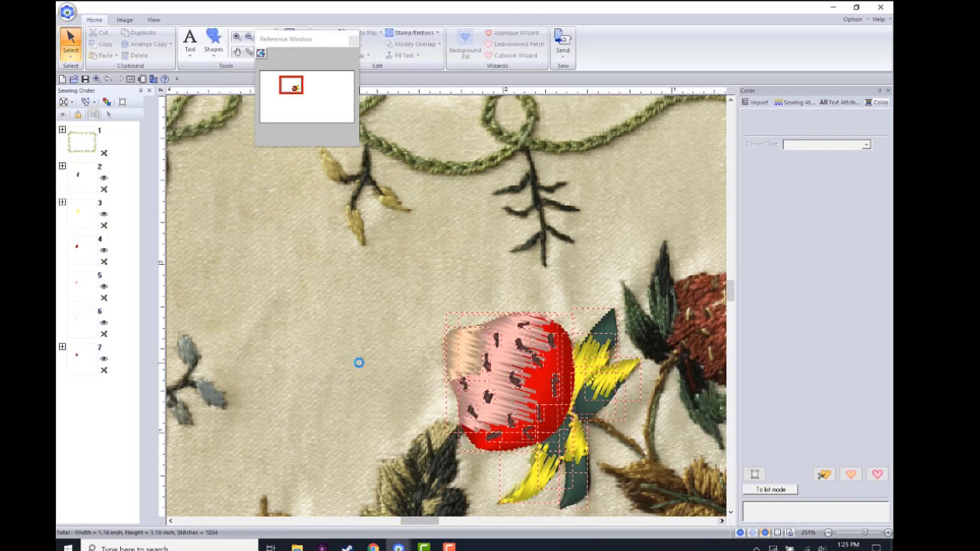
Step: Delete the single seed on the strawberry's pink-to-red boundary in its upper half
{"action": "left_click", "coordinate": [535, 364]}
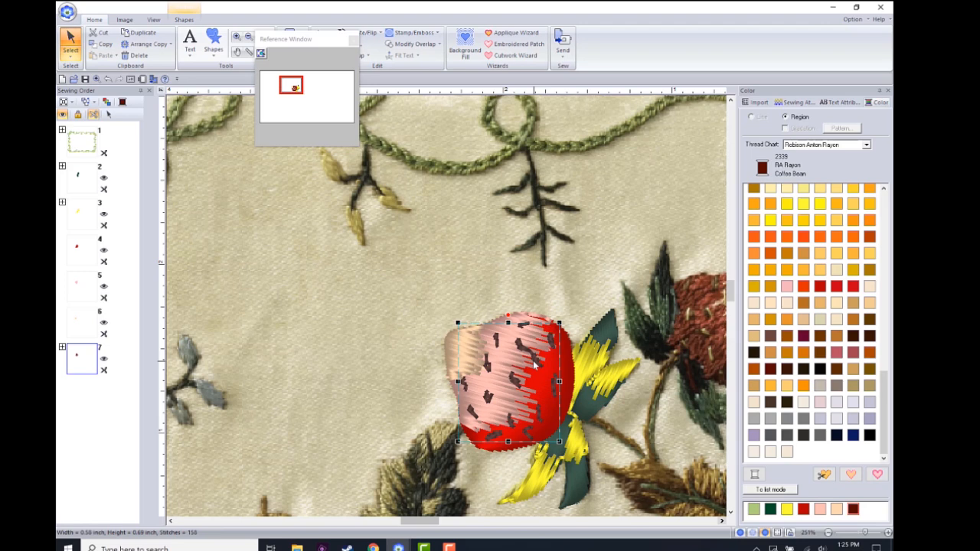
{"action": "left_click", "coordinate": [605, 294]}
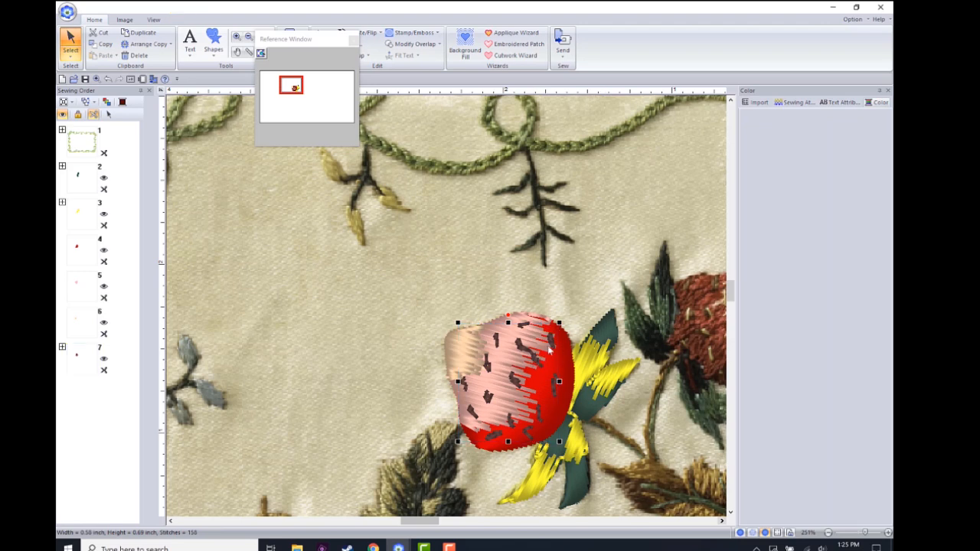
{"action": "left_click", "coordinate": [536, 366]}
{"action": "key", "text": "Delete"}
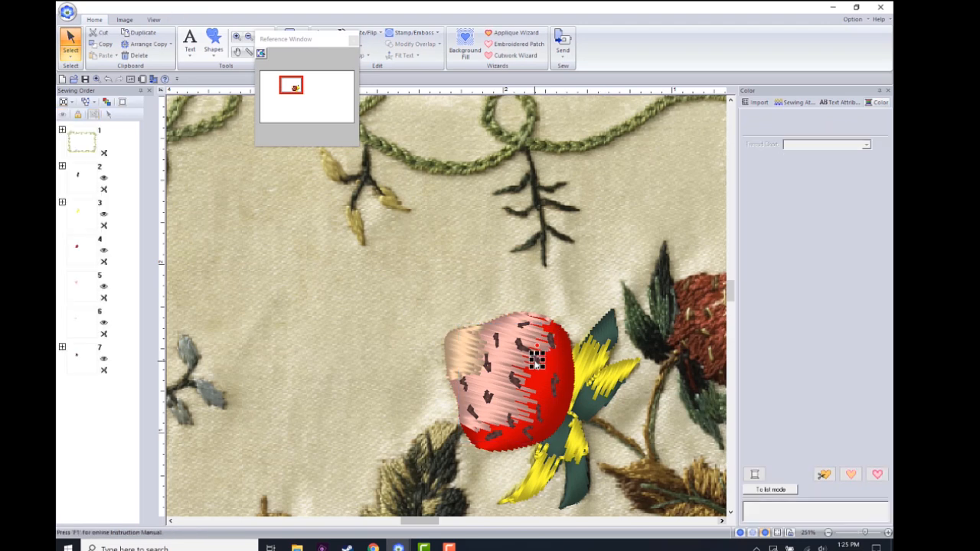
Step: Trace a replacement Coffee Bean seed with the Closed Curve tool slightly further inside the strawberry's pink area
{"action": "left_click", "coordinate": [213, 43]}
{"action": "left_click", "coordinate": [236, 80]}
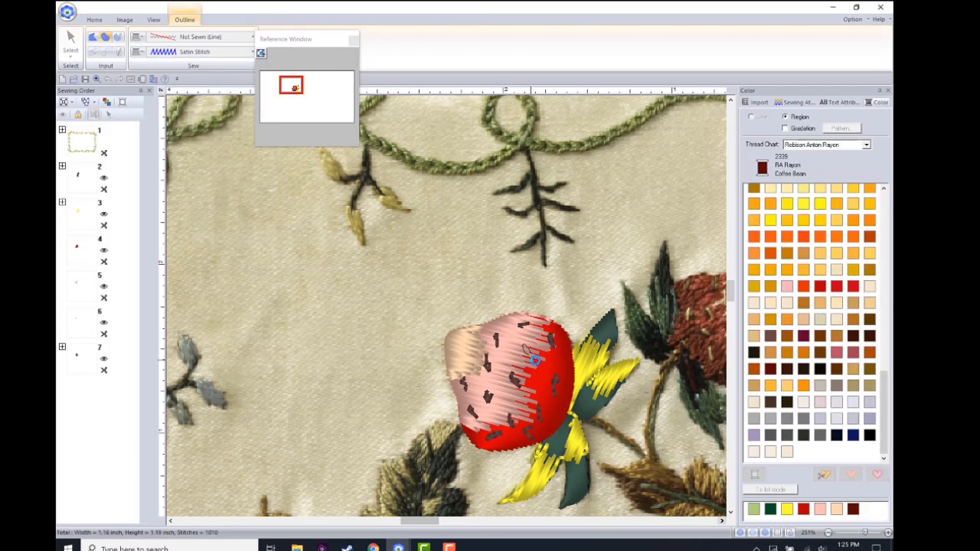
{"action": "left_click", "coordinate": [70, 39]}
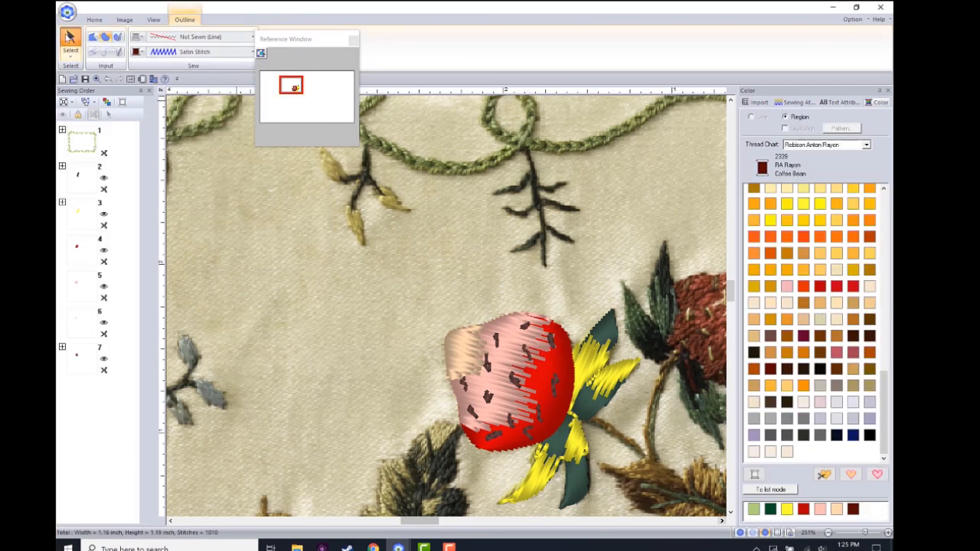
{"action": "left_click", "coordinate": [828, 533]}
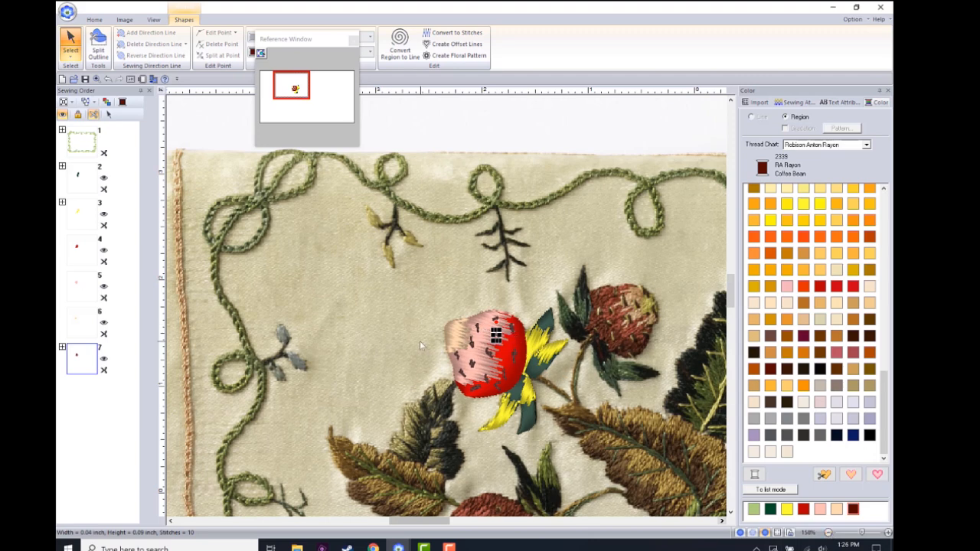
{"action": "left_click", "coordinate": [420, 346]}
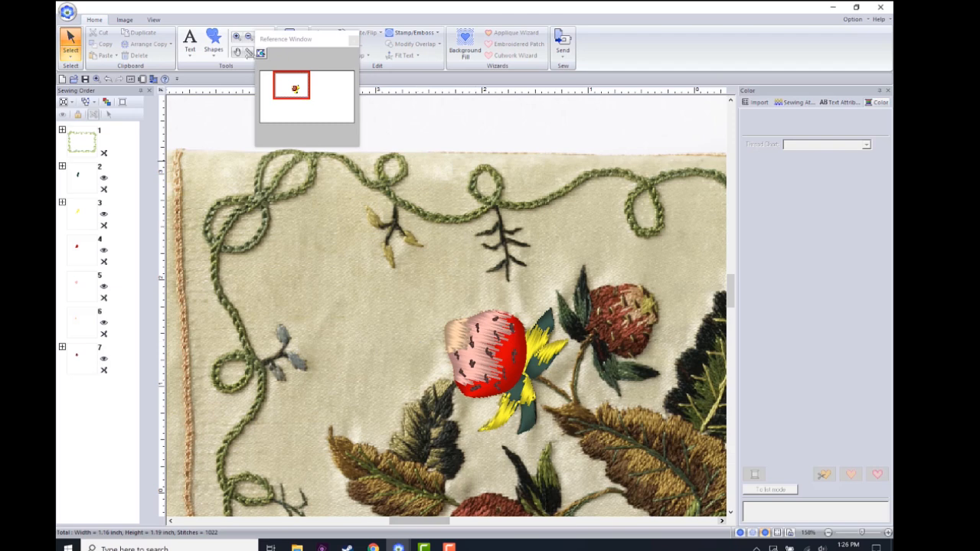
Step: Set up the Open Straight Line tool with a running stitch outline
{"action": "left_click", "coordinate": [224, 56]}
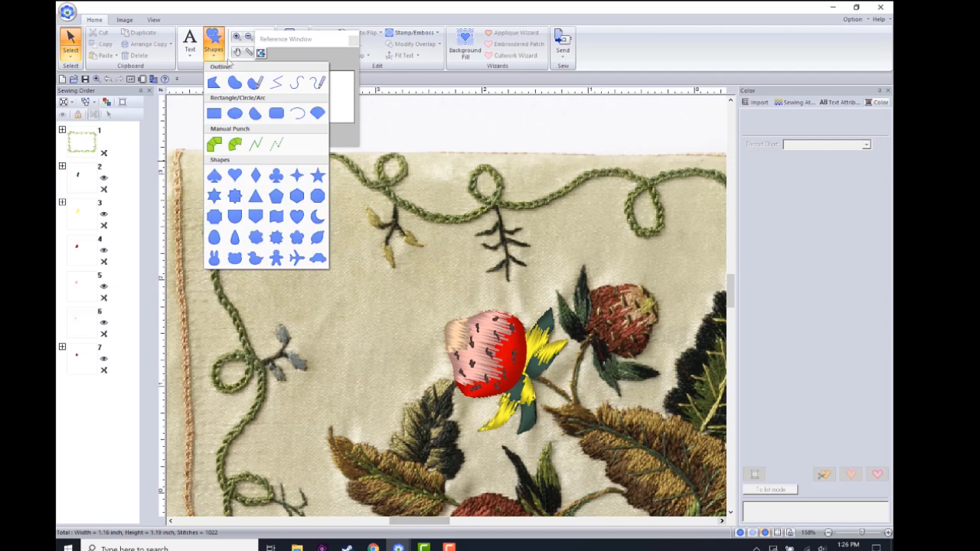
{"action": "left_click", "coordinate": [281, 84]}
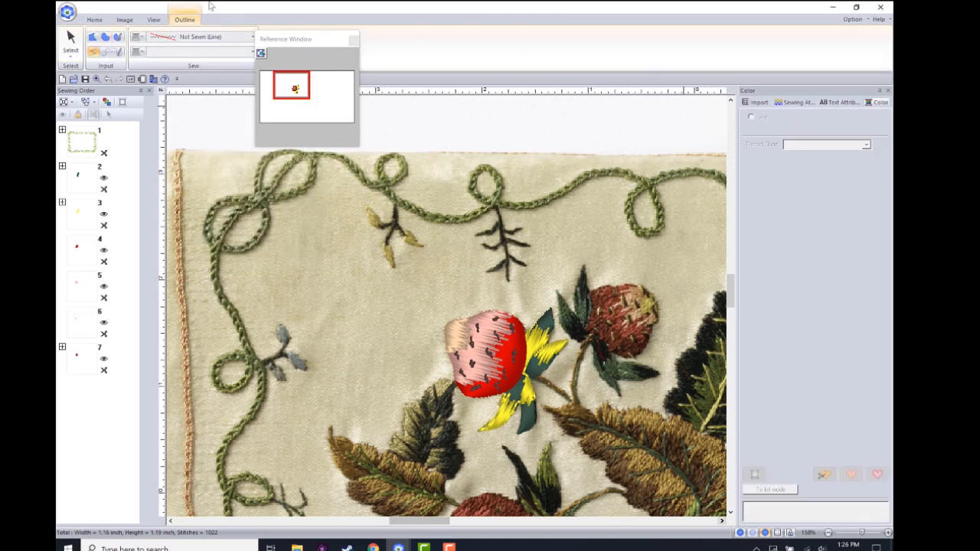
{"action": "left_click", "coordinate": [219, 37]}
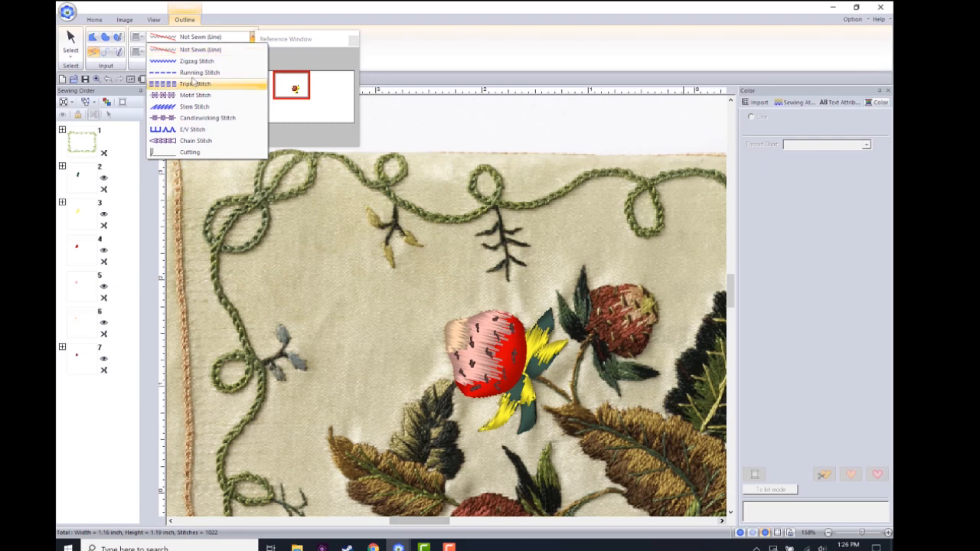
{"action": "left_click", "coordinate": [196, 72]}
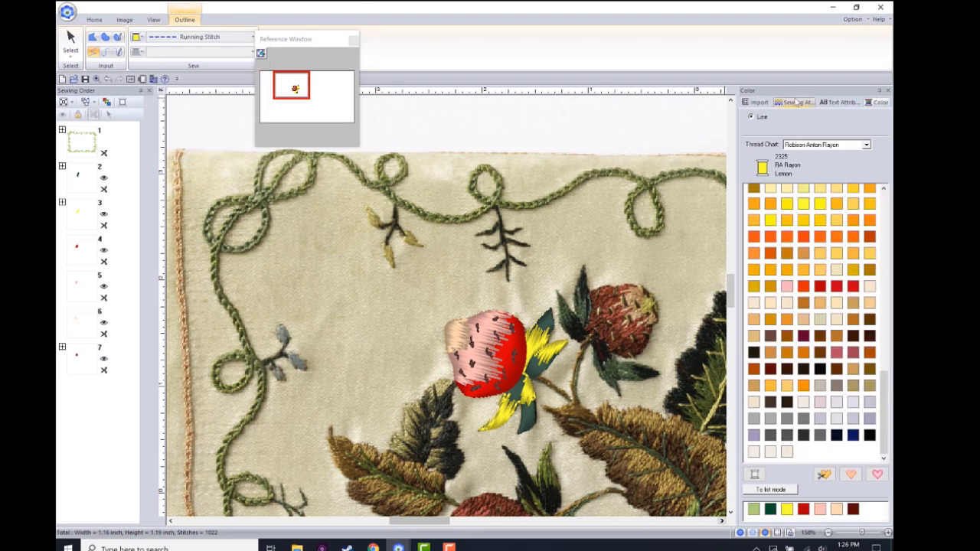
Step: Set the line's run pitch to 0.39 inch and its thread colour to Deep Green 2284
{"action": "left_click", "coordinate": [796, 100]}
{"action": "left_click_drag", "start_coordinate": [829, 130], "coordinate": [786, 124]}
{"action": "type", "text": "0.39"}
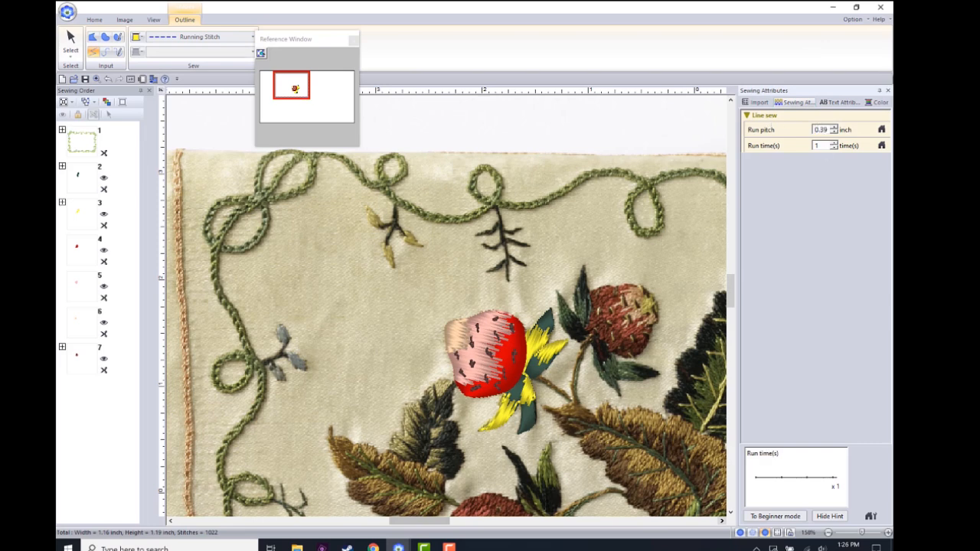
{"action": "left_click", "coordinate": [877, 102]}
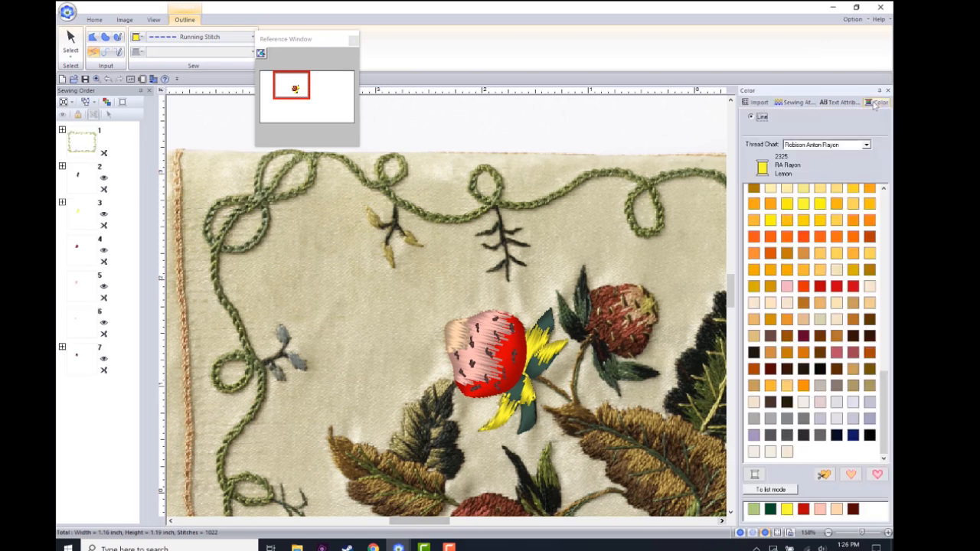
{"action": "left_click", "coordinate": [771, 509]}
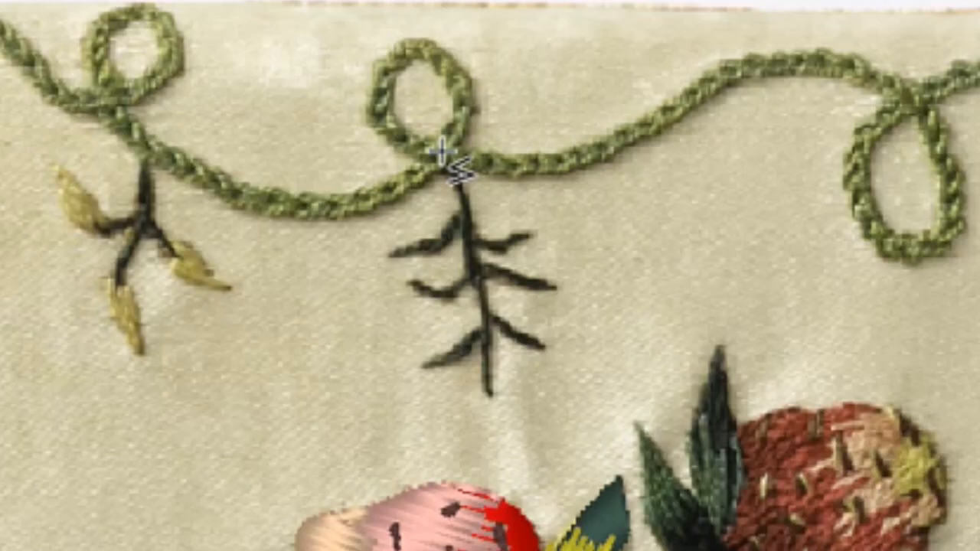
Step: Trace the green sprig below the vine loop from its stem top through both upper branches and the middle right branch
{"action": "left_click", "coordinate": [442, 152]}
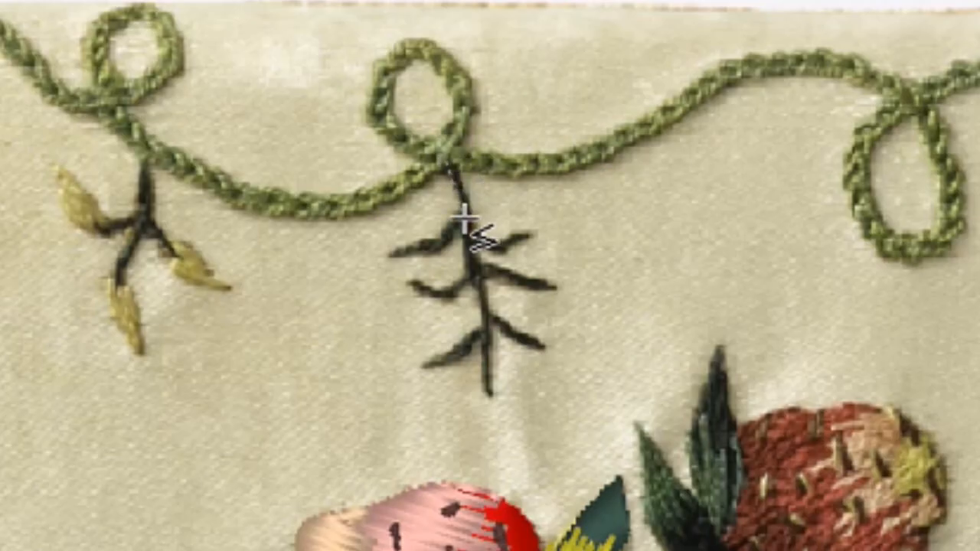
{"action": "left_click", "coordinate": [464, 218]}
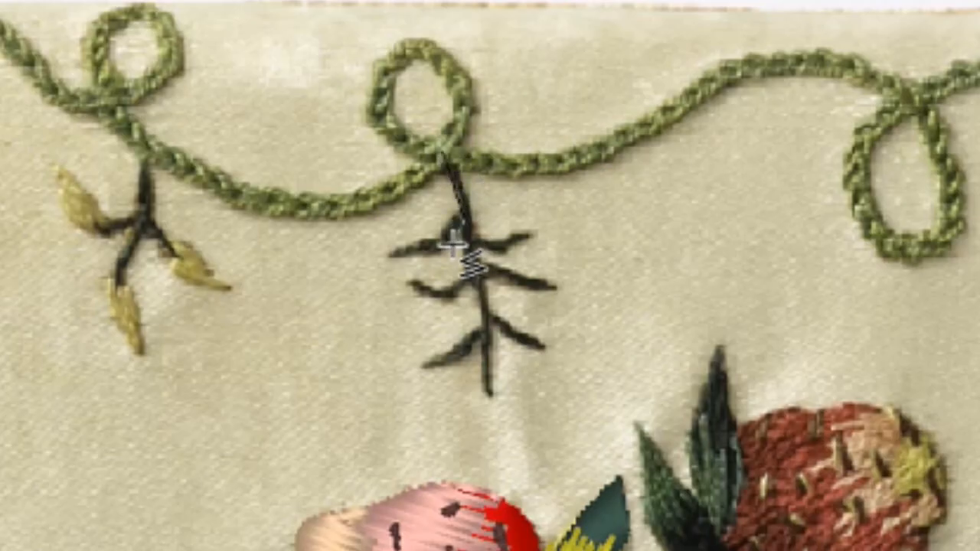
{"action": "left_click", "coordinate": [392, 257]}
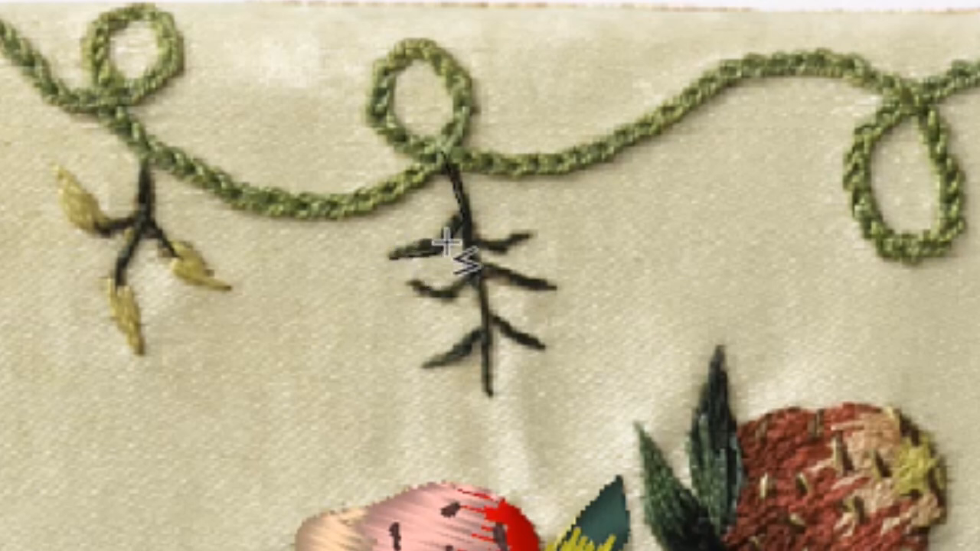
{"action": "left_click", "coordinate": [478, 249]}
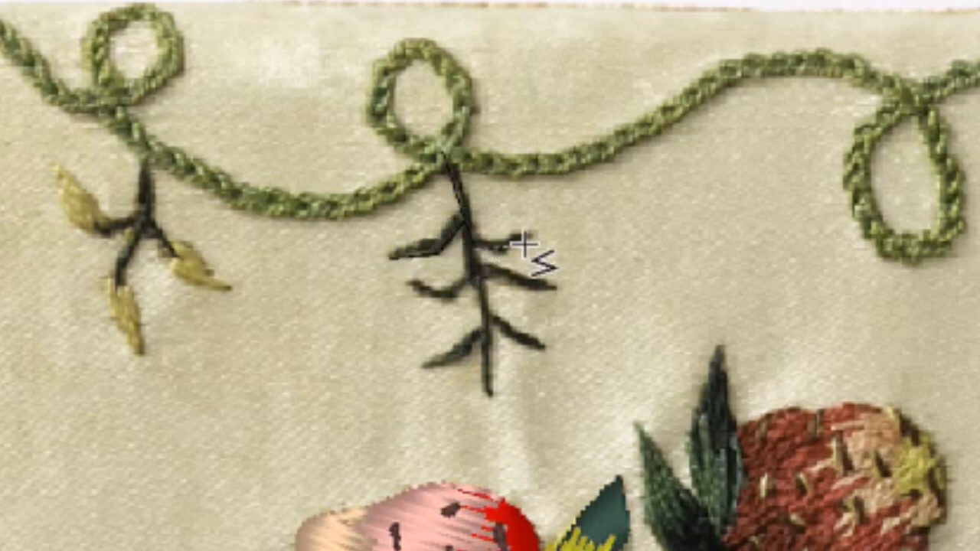
{"action": "left_click", "coordinate": [527, 240]}
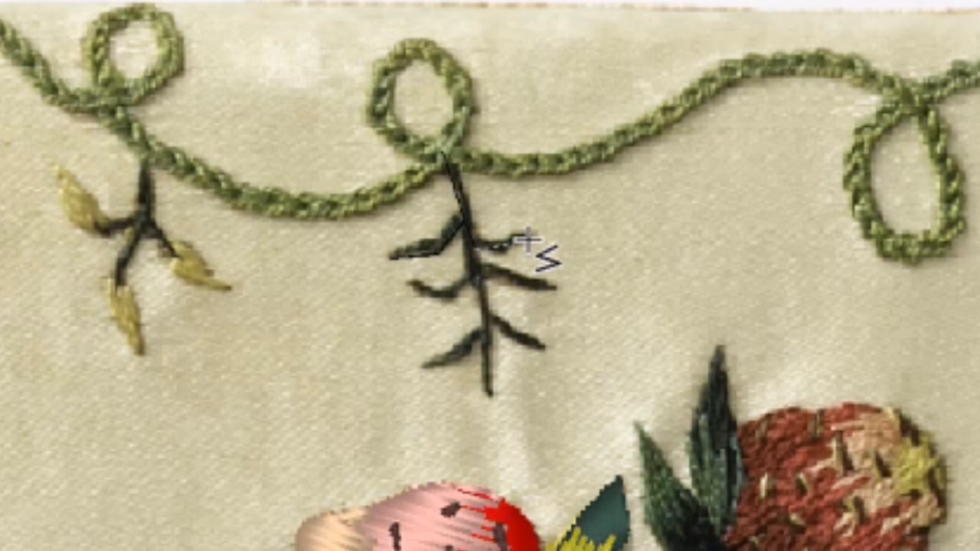
{"action": "left_click", "coordinate": [477, 267]}
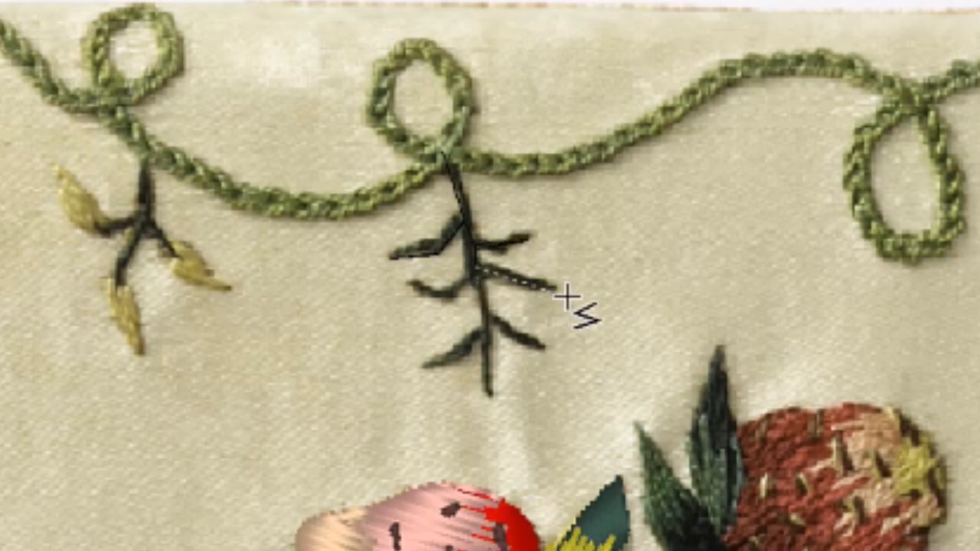
{"action": "left_click", "coordinate": [477, 268]}
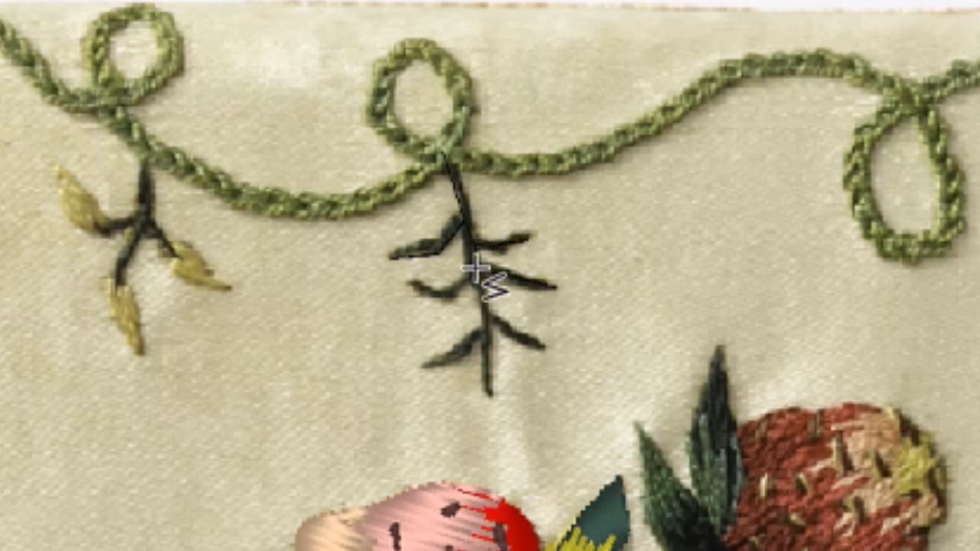
Step: Continue the line out and back along the sprig's middle left branch, down the stem and along the lower right branch
{"action": "left_click", "coordinate": [450, 295]}
{"action": "left_click", "coordinate": [412, 285]}
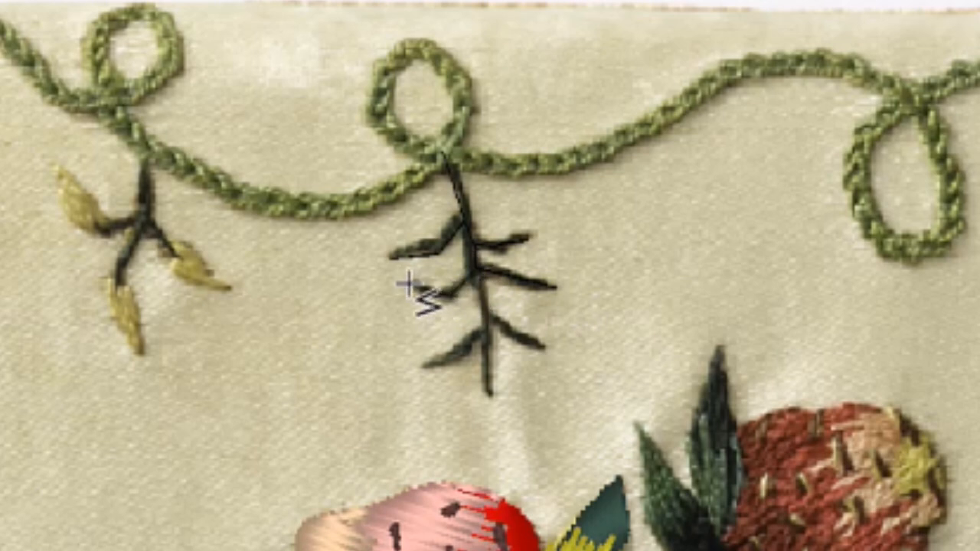
{"action": "left_click", "coordinate": [448, 297]}
{"action": "left_click", "coordinate": [476, 276]}
{"action": "left_click", "coordinate": [491, 320]}
{"action": "left_click", "coordinate": [534, 343]}
{"action": "left_click", "coordinate": [481, 313]}
{"action": "left_click", "coordinate": [481, 327]}
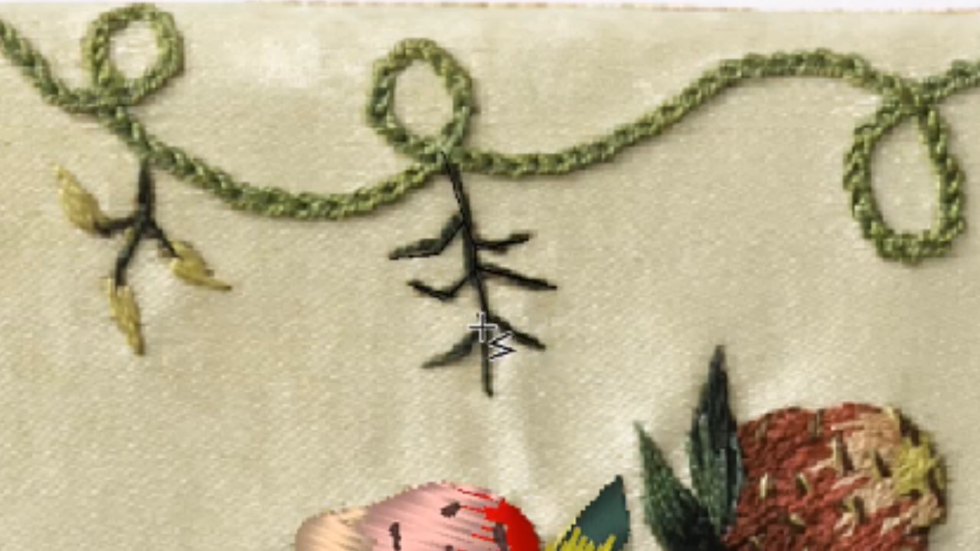
Step: Trace the sprig's lower left branch and stem tip, retrace the stem up to the vine and finish the line
{"action": "left_click", "coordinate": [454, 355]}
{"action": "left_click", "coordinate": [424, 365]}
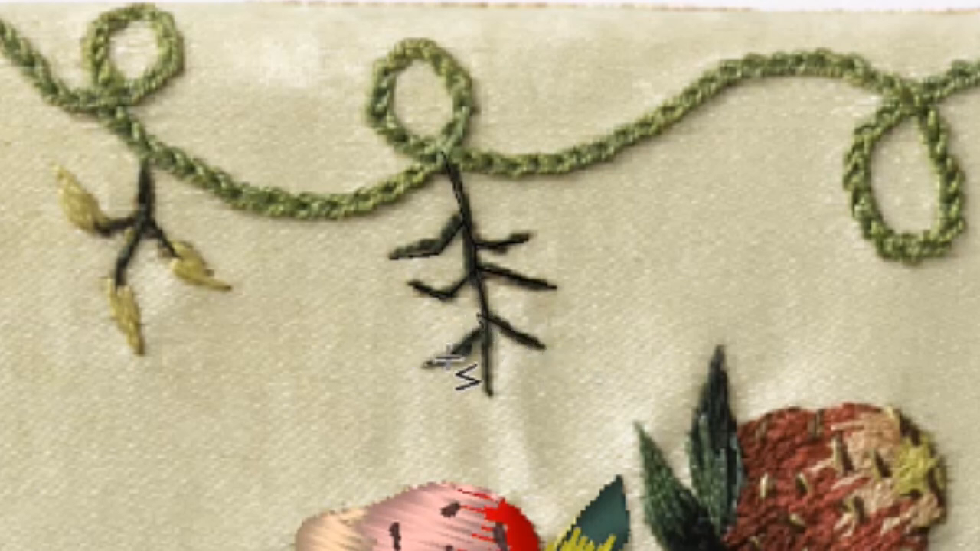
{"action": "left_click", "coordinate": [456, 350]}
{"action": "left_click", "coordinate": [477, 331]}
{"action": "left_click", "coordinate": [481, 315]}
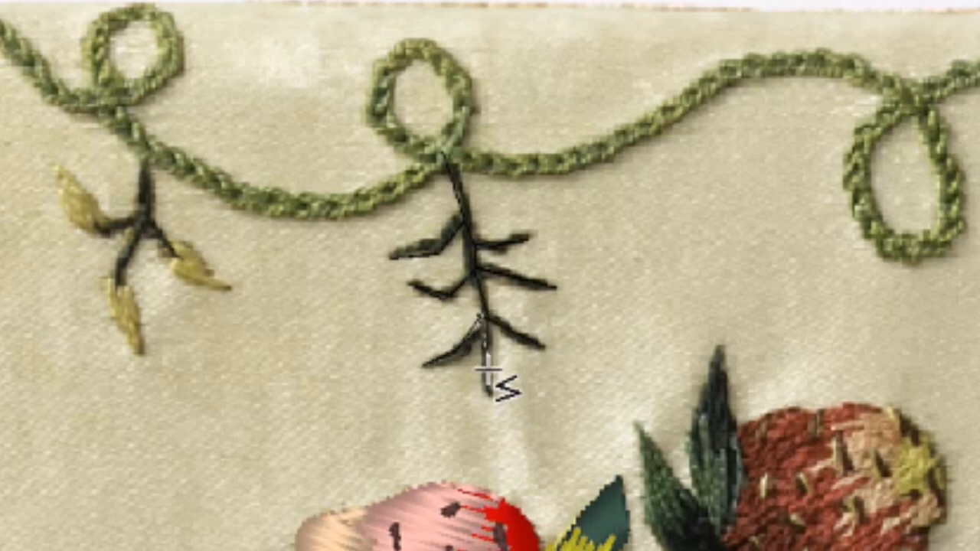
{"action": "left_click", "coordinate": [485, 348]}
{"action": "left_click", "coordinate": [490, 396]}
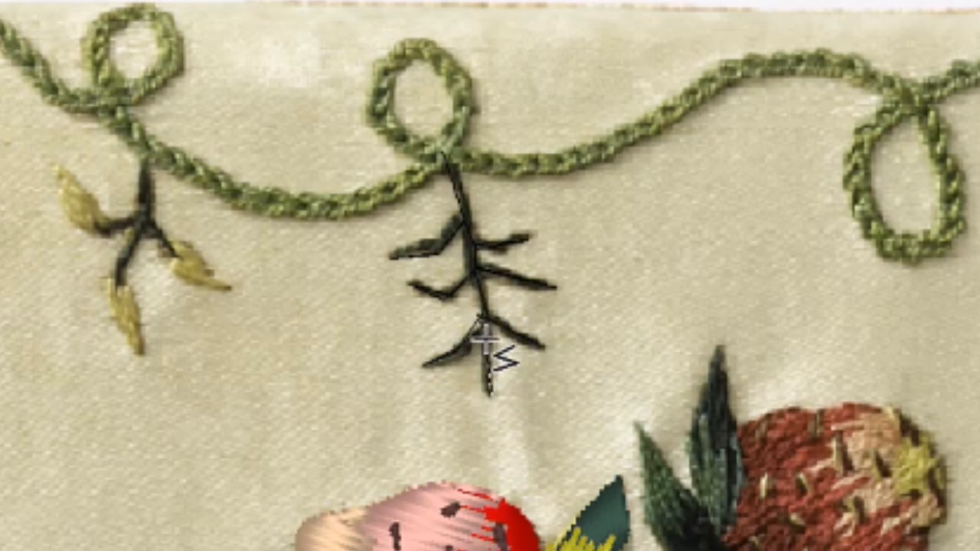
{"action": "left_click", "coordinate": [465, 224]}
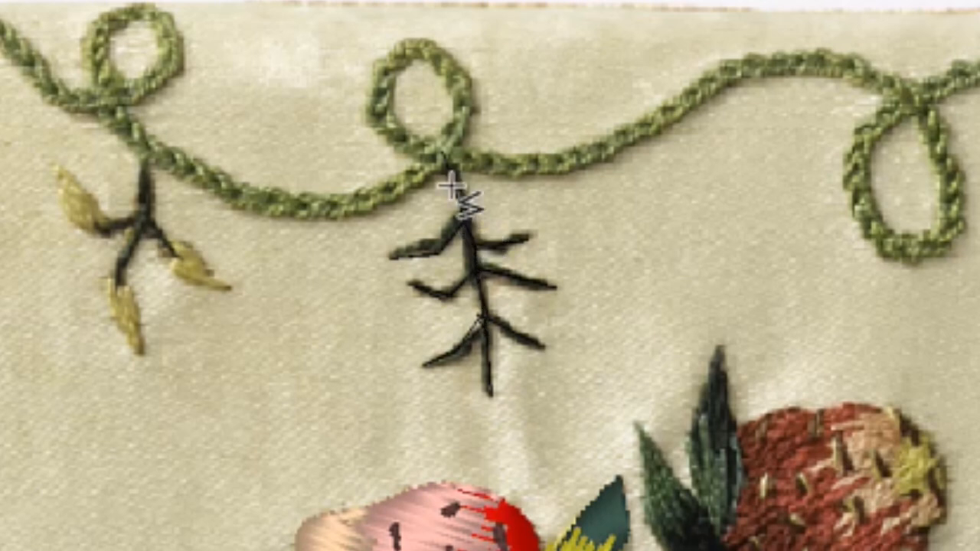
{"action": "left_click", "coordinate": [439, 150]}
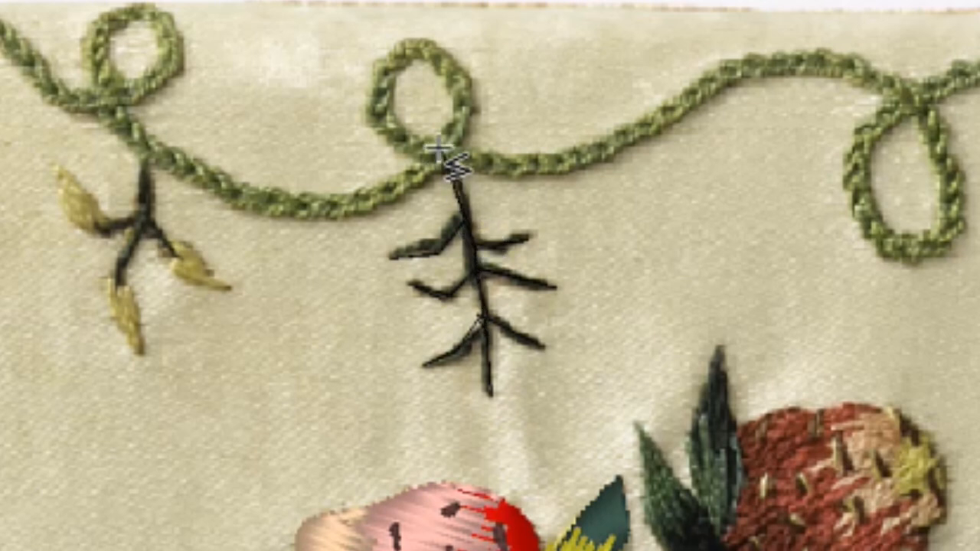
{"action": "key", "text": "Return"}
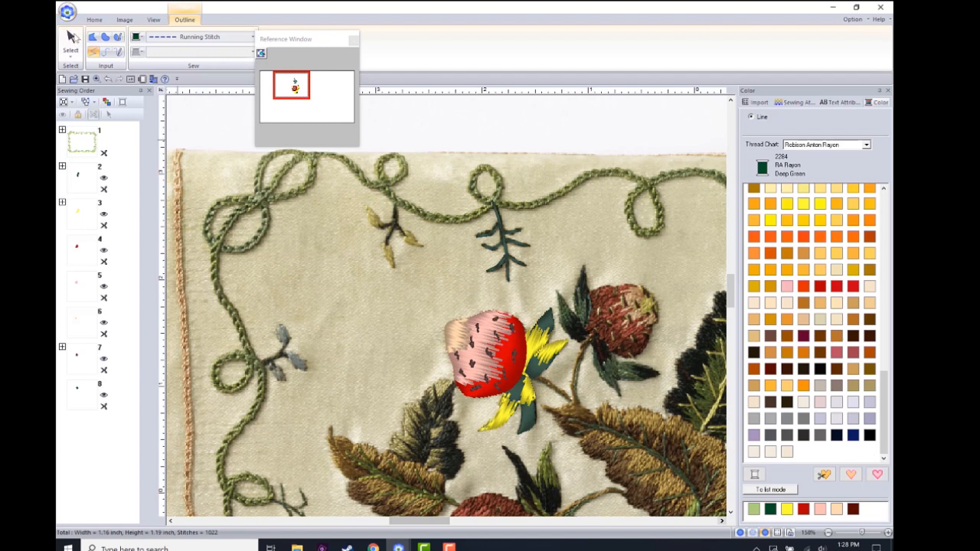
Step: Select every object in the sewing order and show them all, including the vine border
{"action": "left_click", "coordinate": [70, 42]}
{"action": "key", "text": "ctrl+a"}
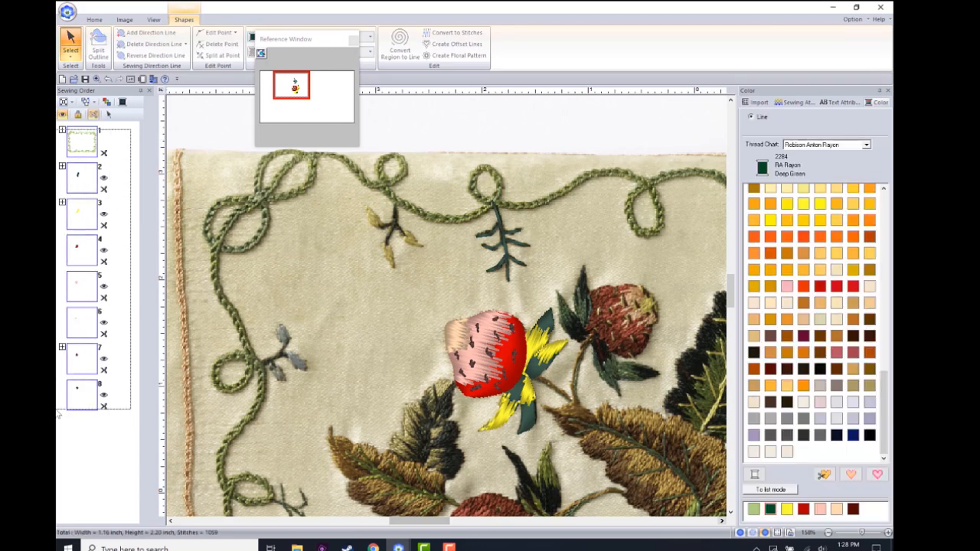
{"action": "left_click", "coordinate": [62, 115]}
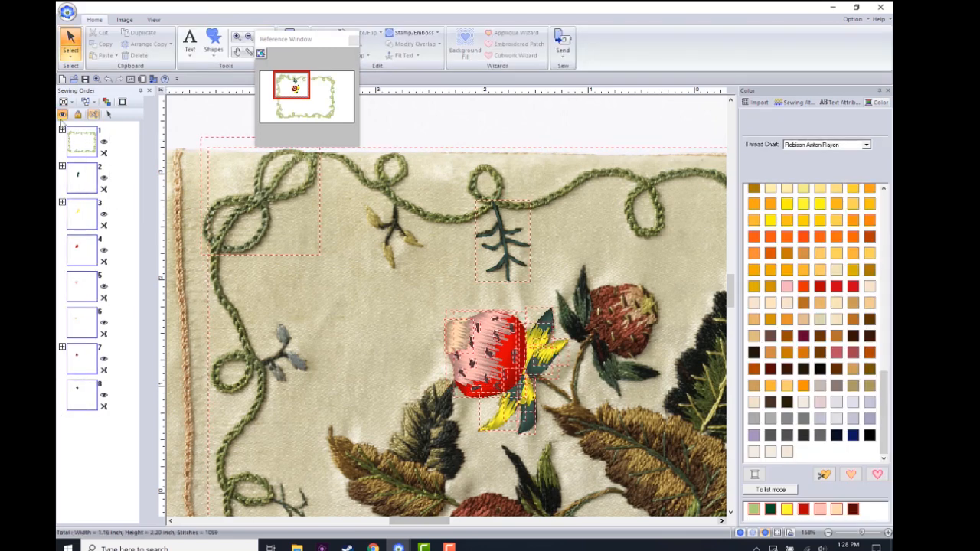